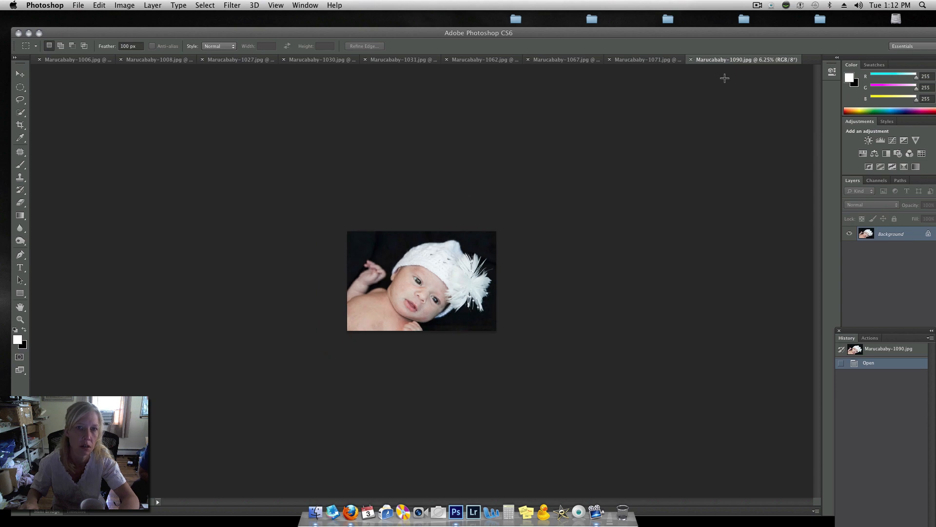
Step: Float photos 1090 and 1071 in separate windows, reduce 1071 to 8.33% view and place it below 1090
{"action": "left_click_drag", "start_coordinate": [725, 64], "coordinate": [730, 121]}
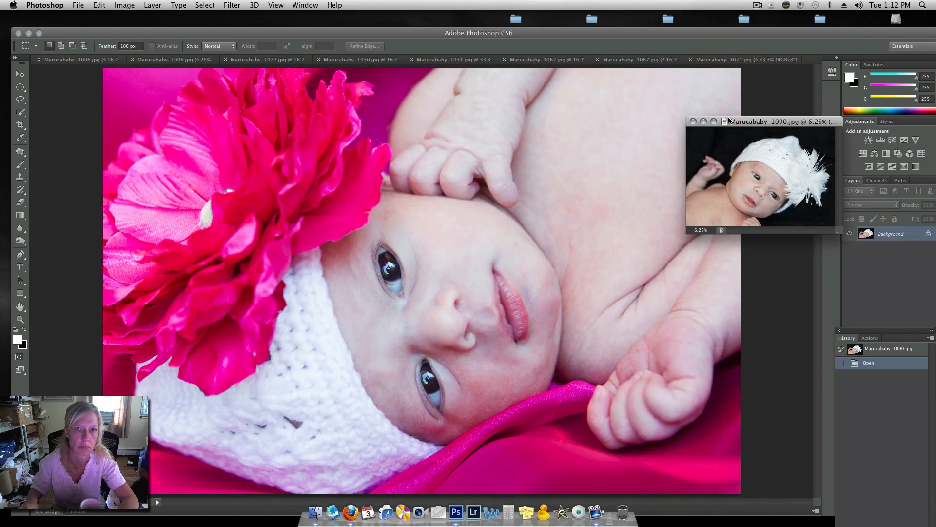
{"action": "left_click_drag", "start_coordinate": [738, 59], "coordinate": [729, 91]}
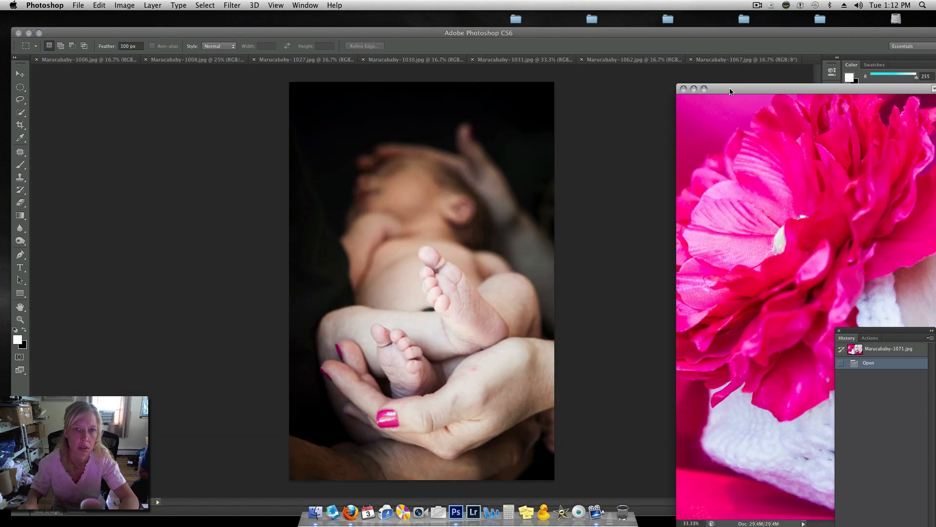
{"action": "key", "text": "super+minus"}
{"action": "left_click_drag", "start_coordinate": [474, 89], "coordinate": [781, 346]}
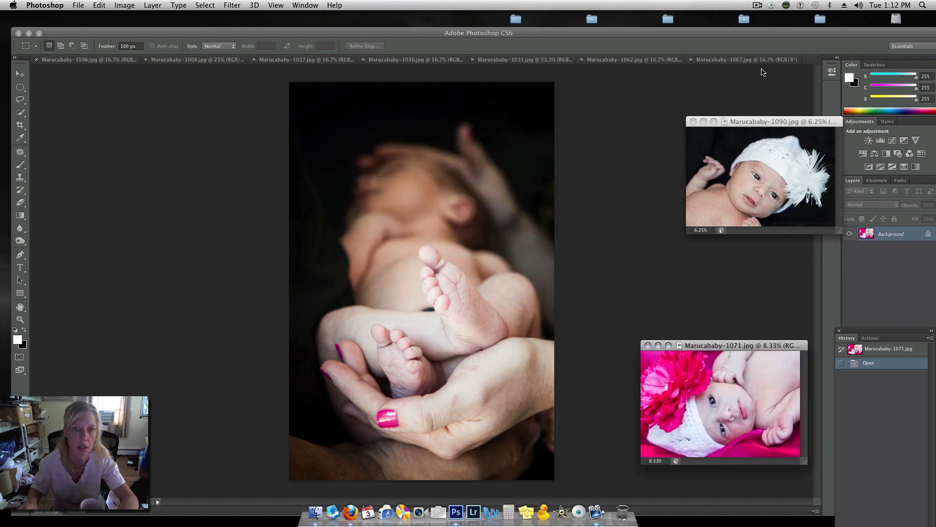
Step: Float photo 1067 in its own window, reduce it to 5% view and place it over the pink-flower photo
{"action": "left_click_drag", "start_coordinate": [761, 61], "coordinate": [750, 97]}
{"action": "key", "text": "super+minus"}
{"action": "key", "text": "super+minus"}
{"action": "key", "text": "super+minus"}
{"action": "key", "text": "super+minus"}
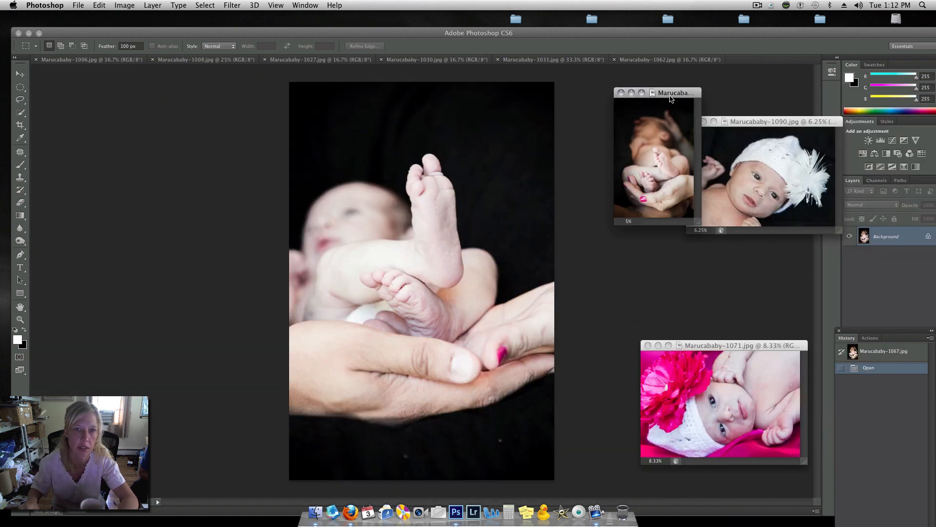
{"action": "left_click_drag", "start_coordinate": [671, 99], "coordinate": [767, 367]}
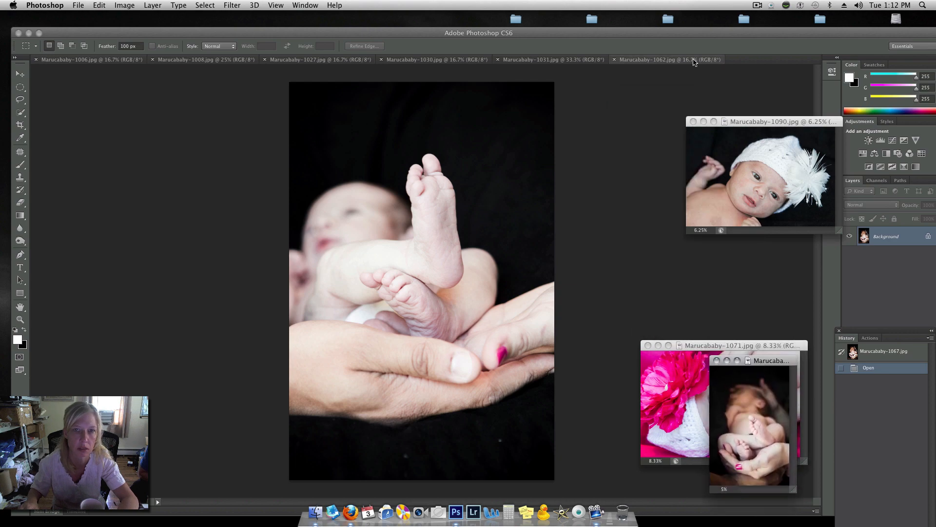
Step: Float photo 1062 in its own window beside the pink-flower photo and reduce it to 5% view
{"action": "left_click_drag", "start_coordinate": [693, 61], "coordinate": [794, 351]}
{"action": "key", "text": "super+minus"}
{"action": "key", "text": "super+minus"}
{"action": "key", "text": "super+minus"}
{"action": "key", "text": "super+minus"}
Step: Float photo 1031 in its own window, reduce it to 8.33% view and place it beside the 1090 window
{"action": "left_click_drag", "start_coordinate": [569, 61], "coordinate": [580, 107]}
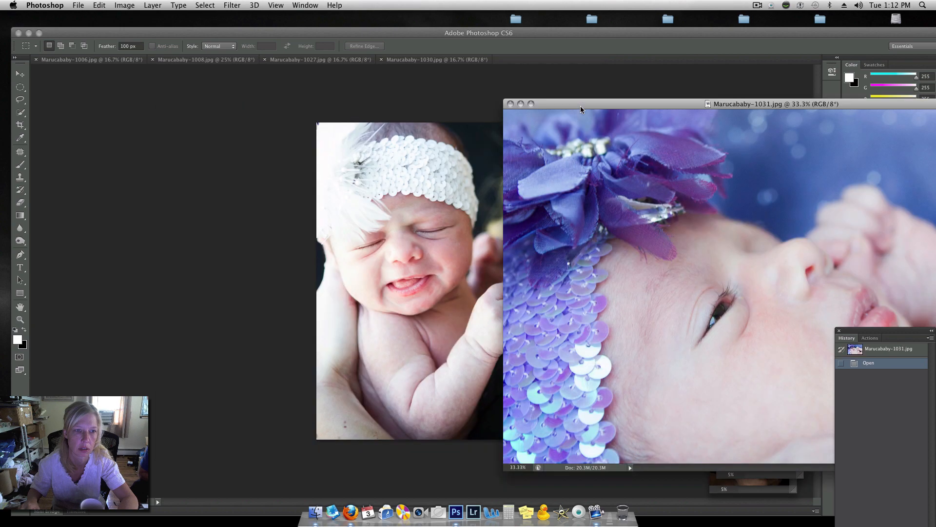
{"action": "key", "text": "super+minus"}
{"action": "key", "text": "super+minus"}
{"action": "key", "text": "super+minus"}
{"action": "key", "text": "super+minus"}
{"action": "left_click_drag", "start_coordinate": [521, 104], "coordinate": [701, 89]}
Step: Float photo 1030 in its own window and reduce its view to a small thumbnail
{"action": "left_click", "coordinate": [429, 60]}
{"action": "left_click_drag", "start_coordinate": [418, 112], "coordinate": [415, 116]}
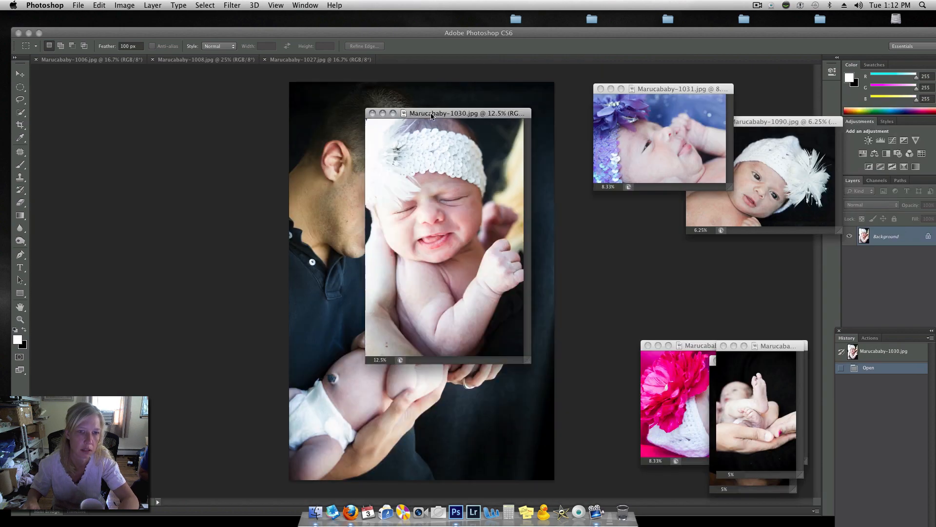
{"action": "key", "text": "super+minus"}
{"action": "key", "text": "super+minus"}
{"action": "key", "text": "super+minus"}
{"action": "key", "text": "super+minus"}
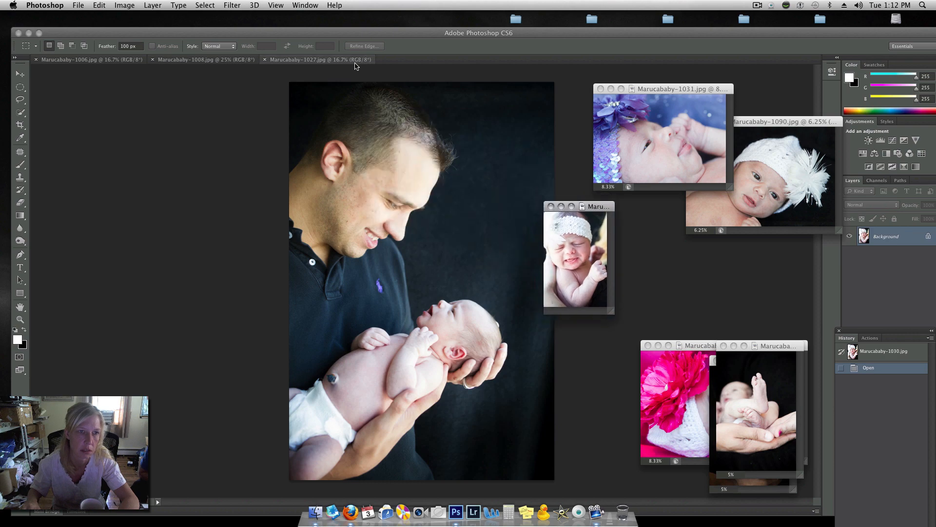
Step: Float photos 1027 and 1008 in separate windows, reducing 1027 to 5% and 1008 to 6.25% view
{"action": "left_click_drag", "start_coordinate": [355, 60], "coordinate": [270, 79]}
{"action": "key", "text": "super+minus"}
{"action": "key", "text": "super+minus"}
{"action": "key", "text": "super+minus"}
{"action": "left_click_drag", "start_coordinate": [206, 60], "coordinate": [215, 83]}
{"action": "key", "text": "super+minus"}
{"action": "key", "text": "super+minus"}
{"action": "key", "text": "super+minus"}
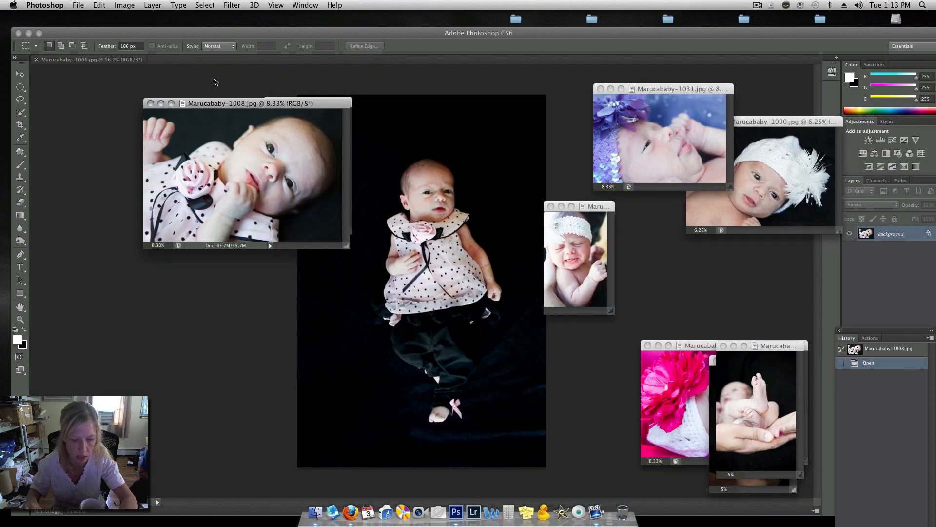
{"action": "key", "text": "super+minus"}
Step: Float photo 1006 at 5% view, place it beside 1027, and move 1008 next to it at 5% view
{"action": "left_click_drag", "start_coordinate": [142, 60], "coordinate": [154, 139]}
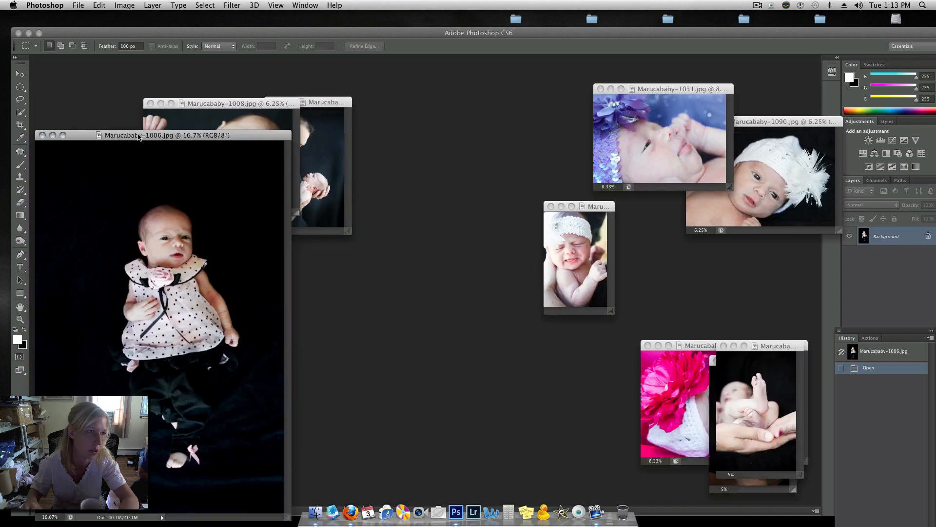
{"action": "key", "text": "super+minus"}
{"action": "key", "text": "super+minus"}
{"action": "key", "text": "super+minus"}
{"action": "key", "text": "super+minus"}
{"action": "left_click_drag", "start_coordinate": [64, 135], "coordinate": [389, 99]}
{"action": "left_click_drag", "start_coordinate": [255, 107], "coordinate": [541, 90]}
{"action": "key", "text": "super+minus"}
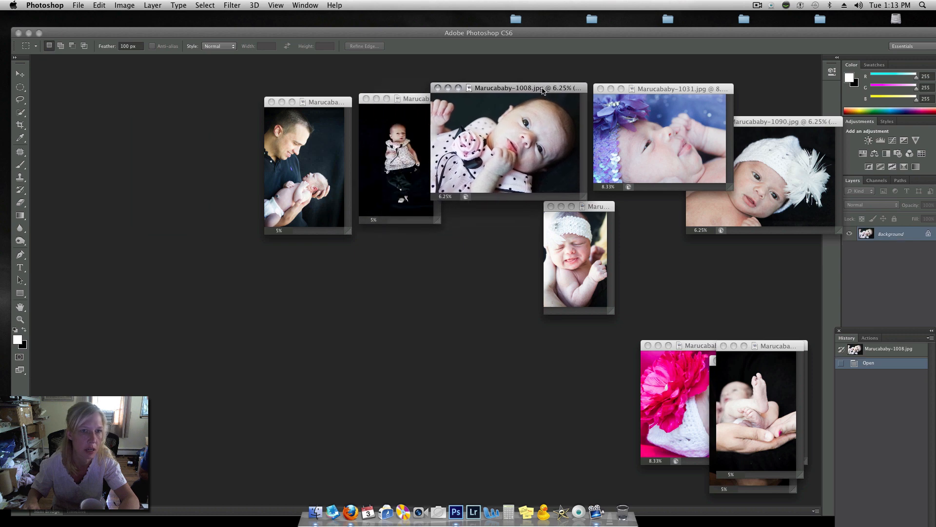
Step: Start opening a file and search the computer for "whcctempl"
{"action": "left_click", "coordinate": [76, 6]}
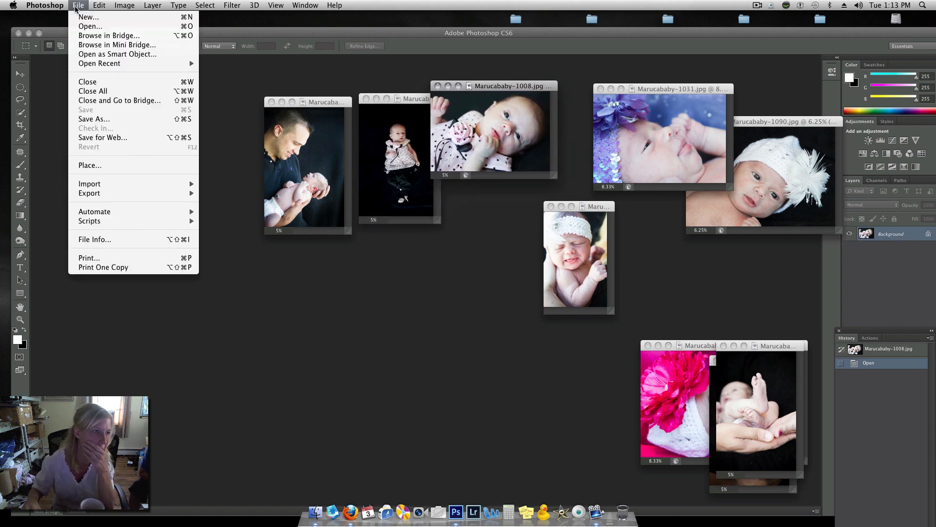
{"action": "left_click", "coordinate": [93, 27]}
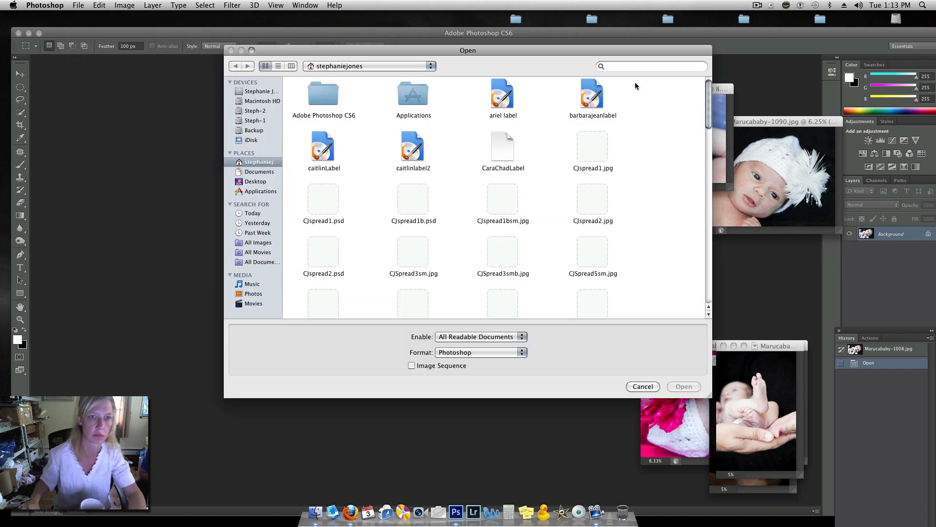
{"action": "type", "text": "whcc"}
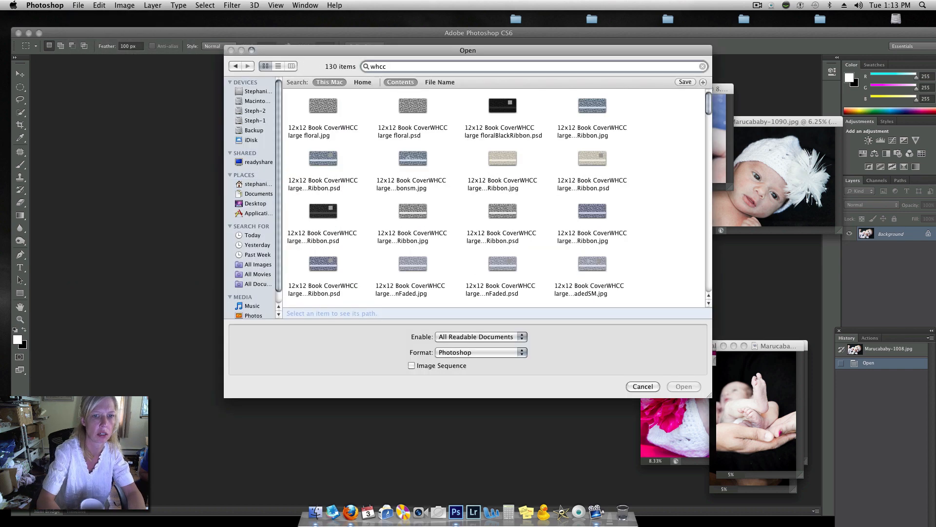
{"action": "type", "text": "templ"}
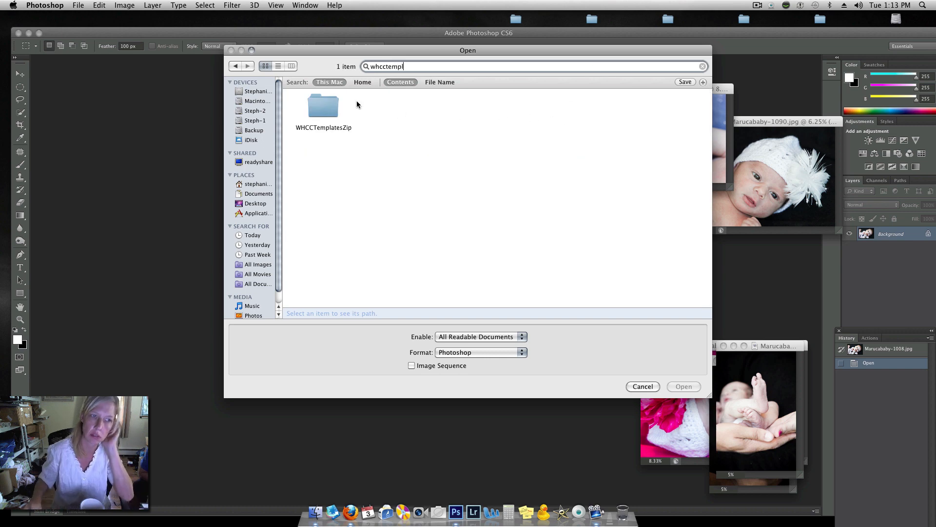
Step: Browse WHCCTemplatesZip > Albums > Watercolor, Linen, Recycled or Satin Paper > 12x12 and look through its files for a blank spread template
{"action": "double_click", "coordinate": [327, 106]}
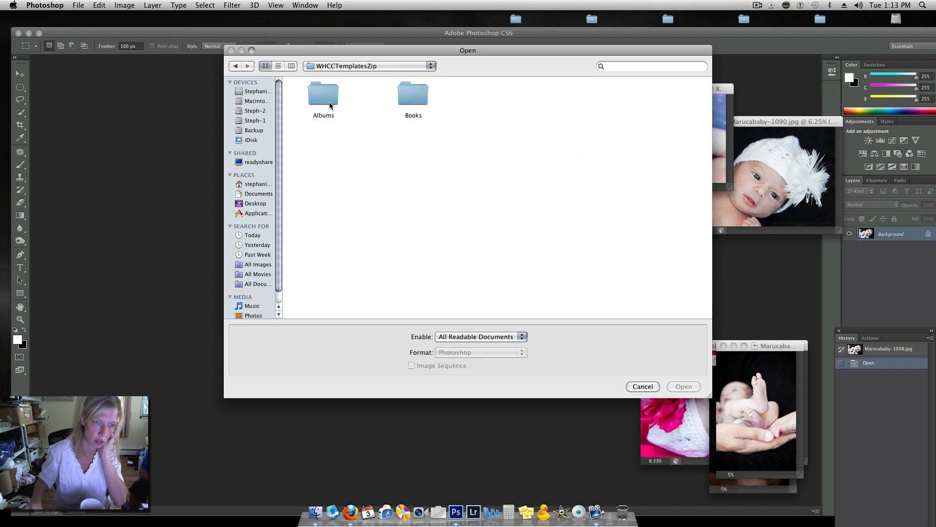
{"action": "double_click", "coordinate": [330, 105]}
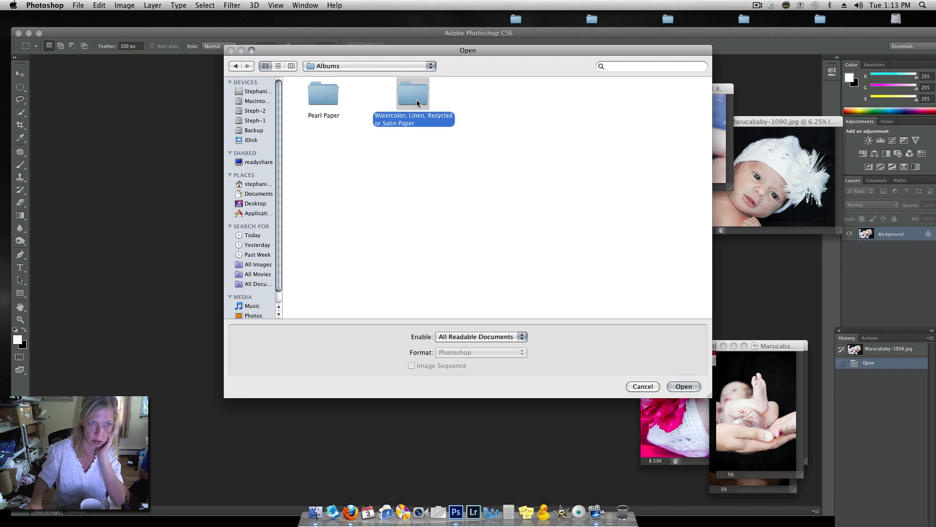
{"action": "double_click", "coordinate": [416, 96]}
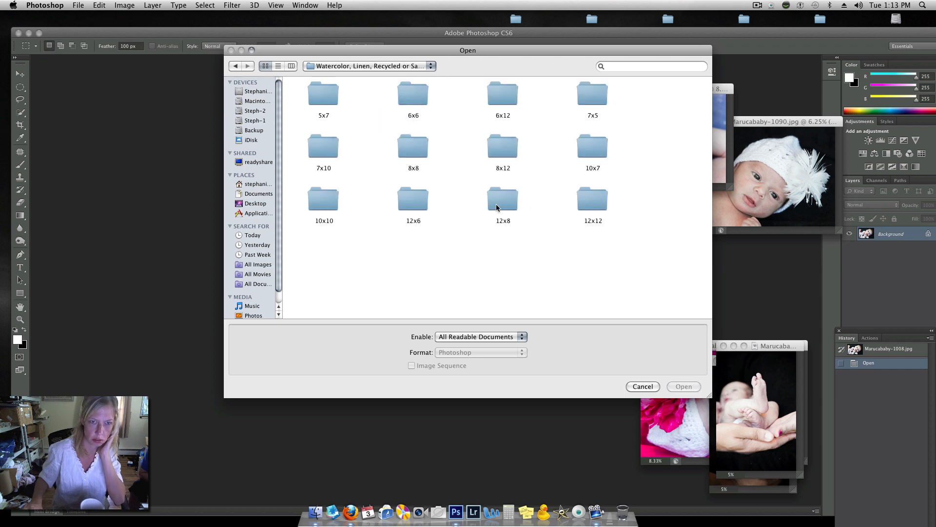
{"action": "left_click", "coordinate": [589, 199]}
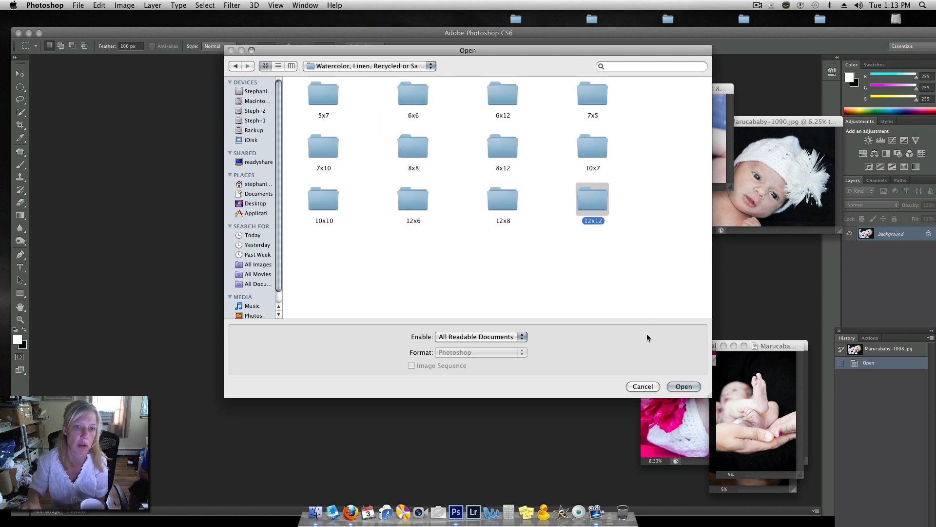
{"action": "left_click", "coordinate": [684, 387]}
{"action": "scroll", "coordinate": [607, 308], "scroll_direction": "down", "scroll_amount": 5}
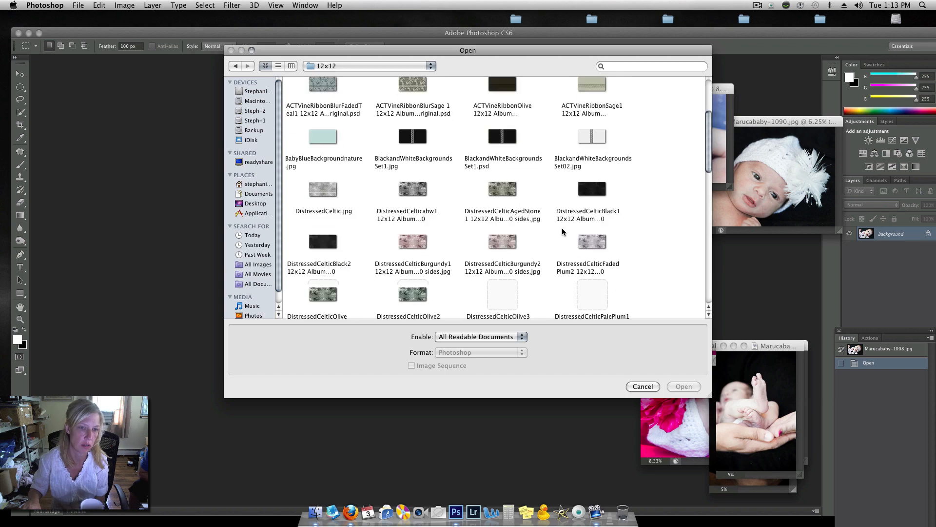
{"action": "scroll", "coordinate": [562, 230], "scroll_direction": "down", "scroll_amount": 10}
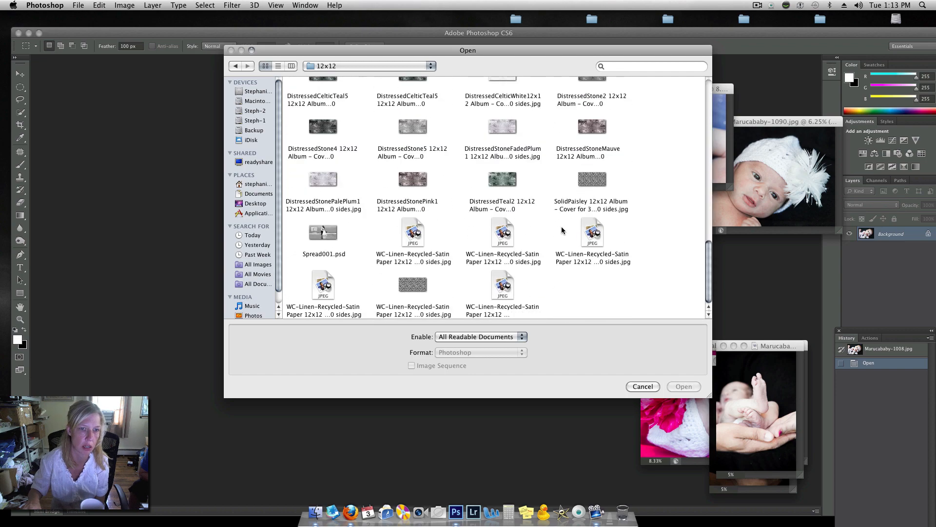
{"action": "scroll", "coordinate": [370, 126], "scroll_direction": "up", "scroll_amount": 3}
{"action": "scroll", "coordinate": [560, 204], "scroll_direction": "up", "scroll_amount": 5}
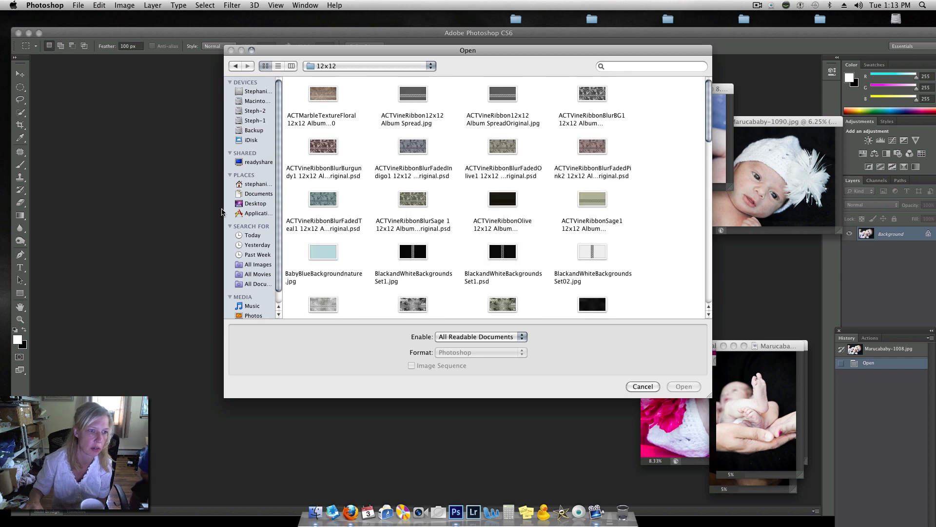
Step: Search for "whcc" from the Desktop folder, show the results as a list and open the WHCC Product Templates folder
{"action": "left_click", "coordinate": [256, 204]}
{"action": "left_click", "coordinate": [643, 66]}
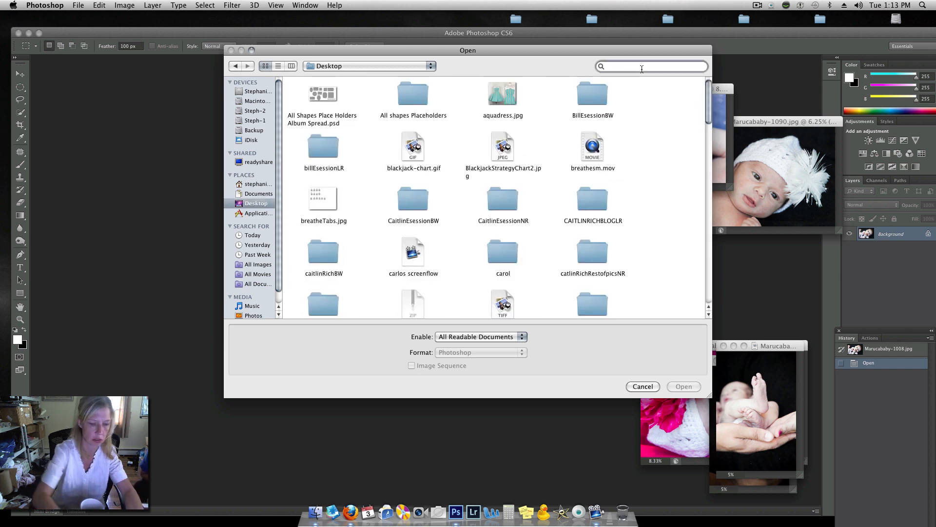
{"action": "type", "text": "whcc"}
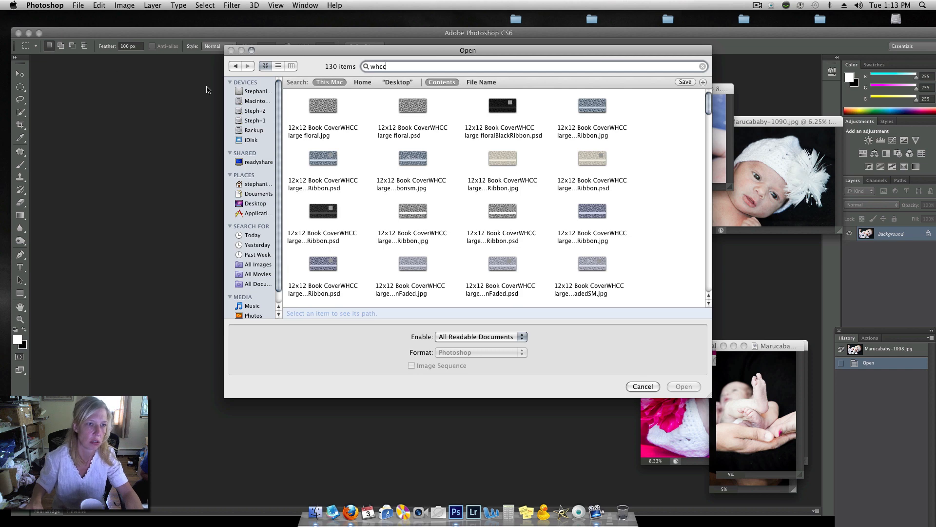
{"action": "left_click", "coordinate": [278, 66]}
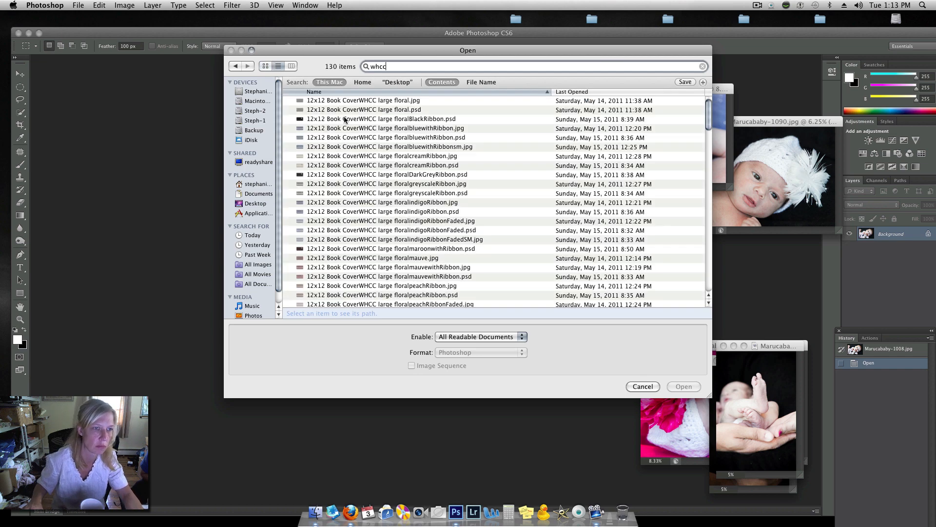
{"action": "scroll", "coordinate": [345, 120], "scroll_direction": "down", "scroll_amount": 5}
{"action": "scroll", "coordinate": [344, 119], "scroll_direction": "down", "scroll_amount": 4}
{"action": "scroll", "coordinate": [543, 220], "scroll_direction": "down", "scroll_amount": 4}
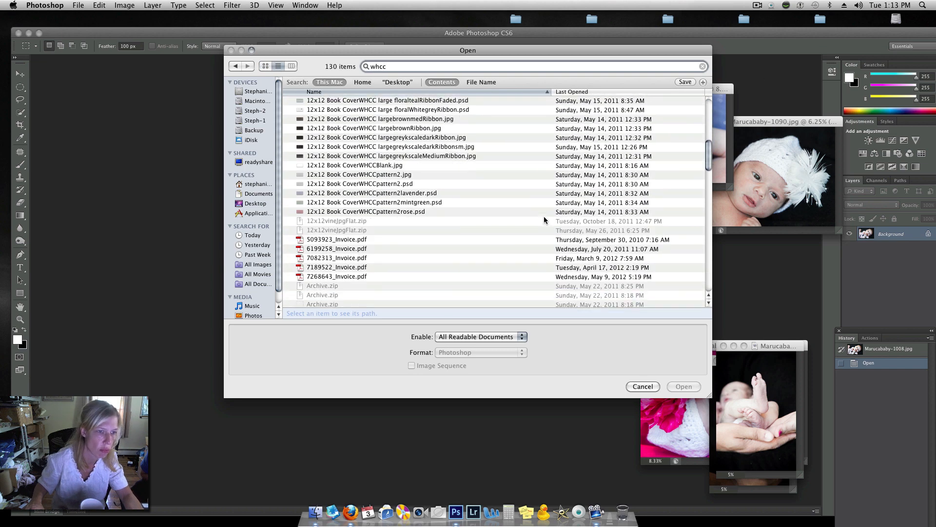
{"action": "scroll", "coordinate": [544, 219], "scroll_direction": "down", "scroll_amount": 4}
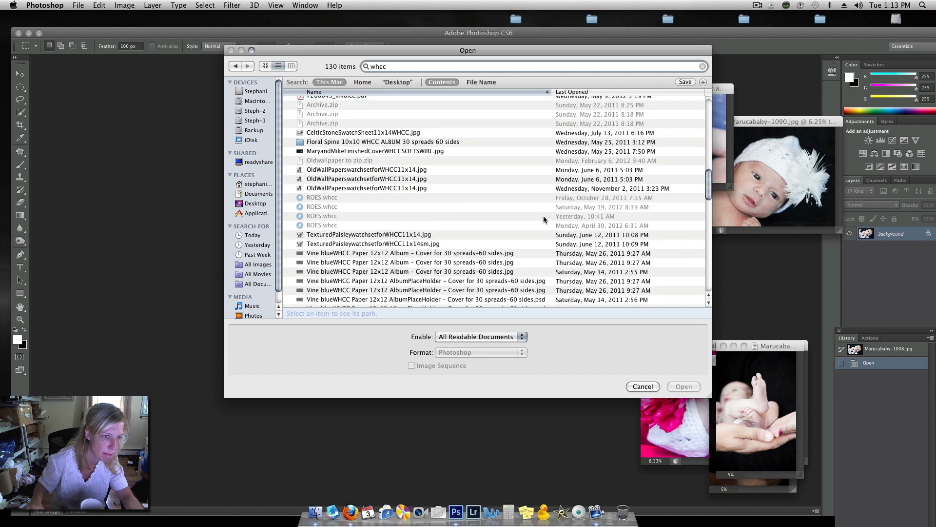
{"action": "scroll", "coordinate": [544, 219], "scroll_direction": "down", "scroll_amount": 8}
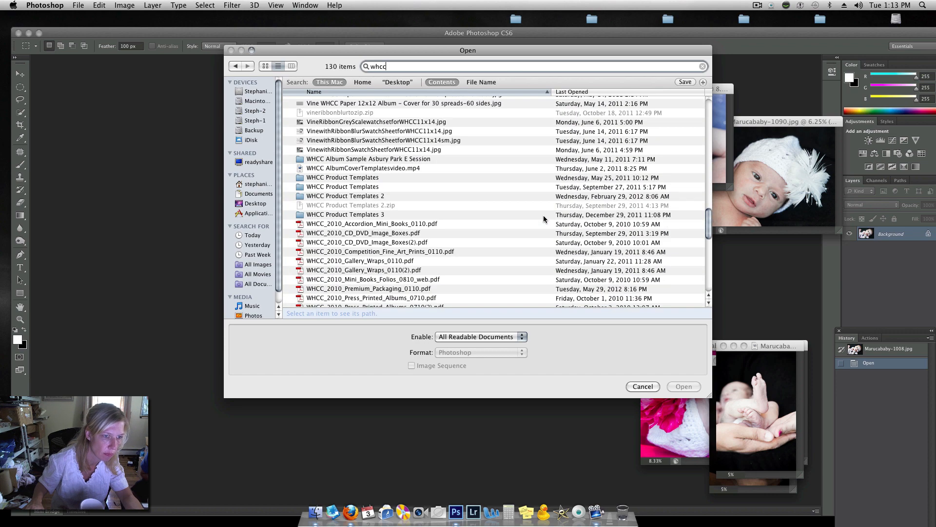
{"action": "double_click", "coordinate": [356, 178]}
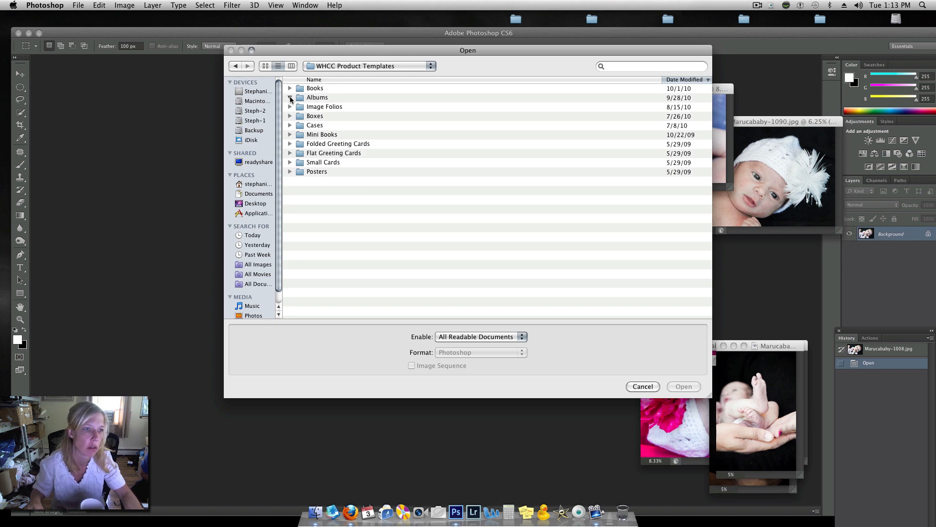
Step: Open WC-Linen-Recycled-Satin Paper 12x12 Album Spread.jpg from the 12x12 folder under Albums > Watercolor, Linen, Recycled or Satin Paper
{"action": "left_click", "coordinate": [290, 98]}
{"action": "left_click", "coordinate": [298, 107]}
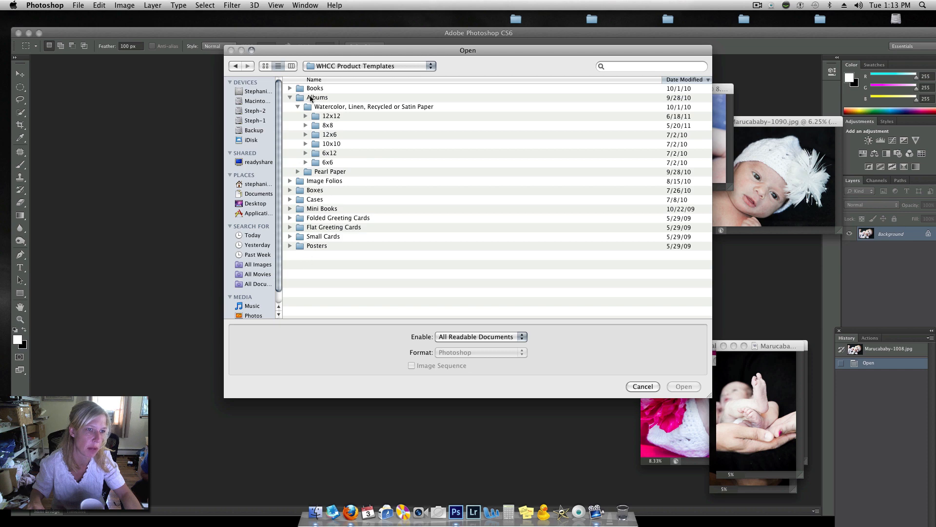
{"action": "left_click", "coordinate": [305, 117]}
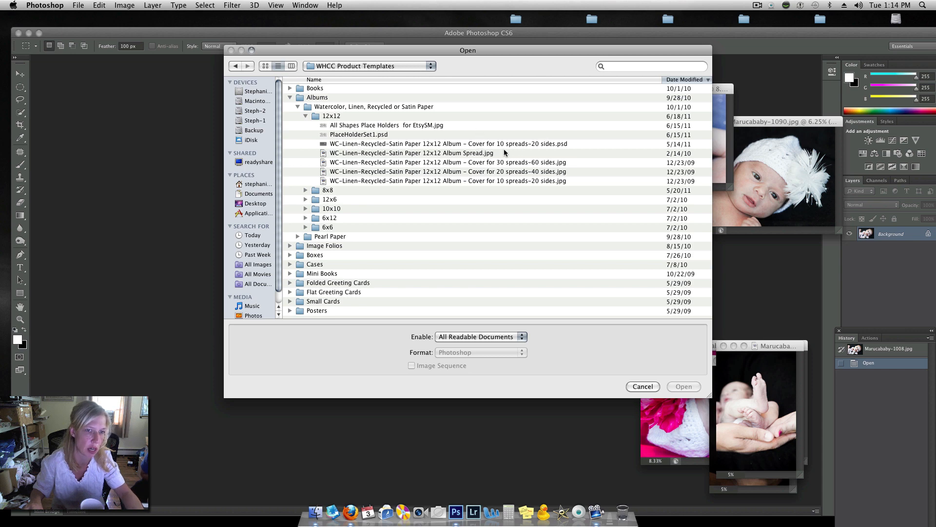
{"action": "left_click", "coordinate": [456, 155]}
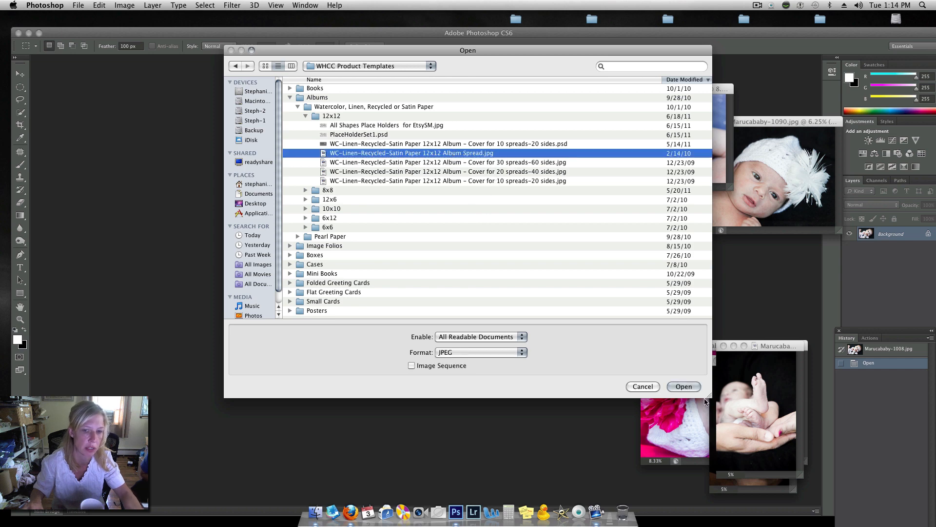
{"action": "left_click", "coordinate": [683, 386]}
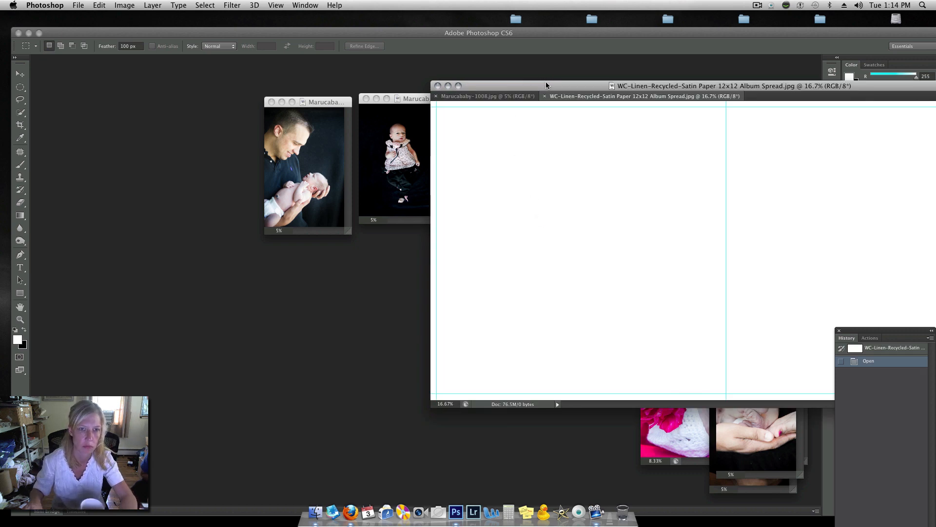
Step: Separate the album spread template into its own window over the empty workspace area and reduce it to 8.33% view
{"action": "left_click_drag", "start_coordinate": [546, 85], "coordinate": [255, 164]}
{"action": "key", "text": "super+minus"}
{"action": "key", "text": "super+minus"}
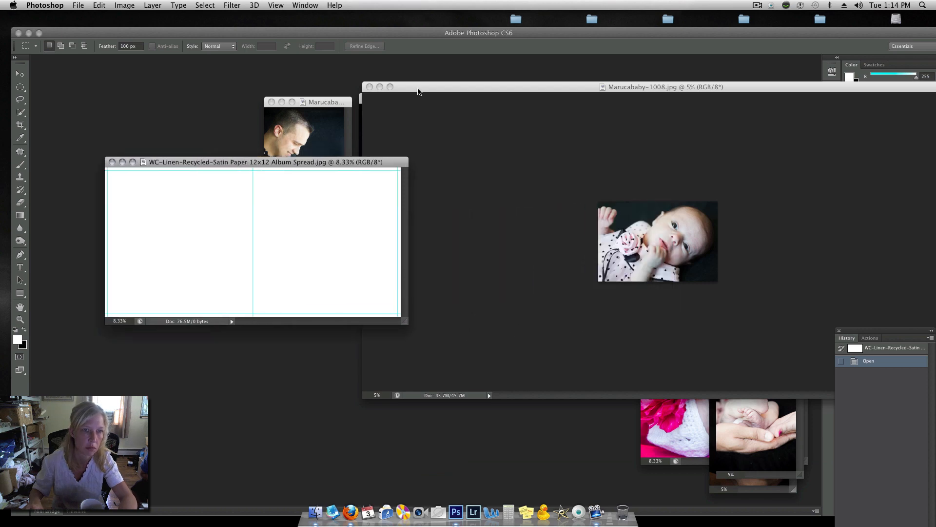
Step: Reduce photo 1008 to 3% view and place its window beside the 1031 photo
{"action": "left_click", "coordinate": [418, 88]}
{"action": "key", "text": "super+minus"}
{"action": "key", "text": "super+minus"}
{"action": "left_click_drag", "start_coordinate": [415, 88], "coordinate": [542, 85]}
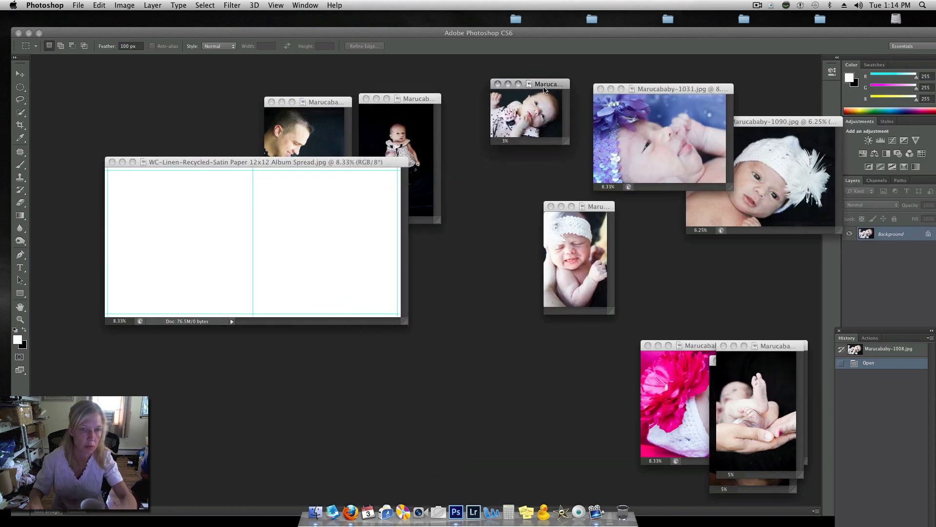
Step: Copy photo 1031 onto the blank album spread as a new layer and enlarge the spread's window around it
{"action": "left_click_drag", "start_coordinate": [362, 162], "coordinate": [454, 263]}
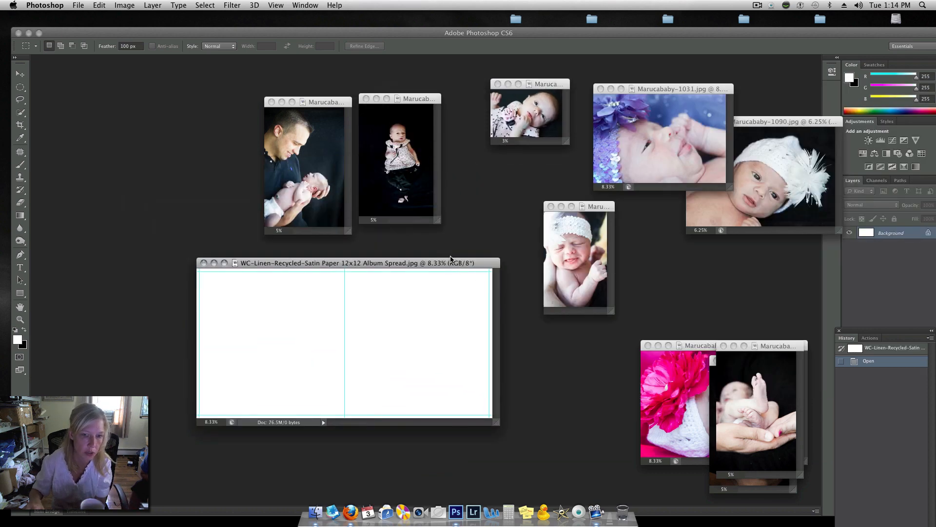
{"action": "left_click_drag", "start_coordinate": [701, 96], "coordinate": [690, 99]}
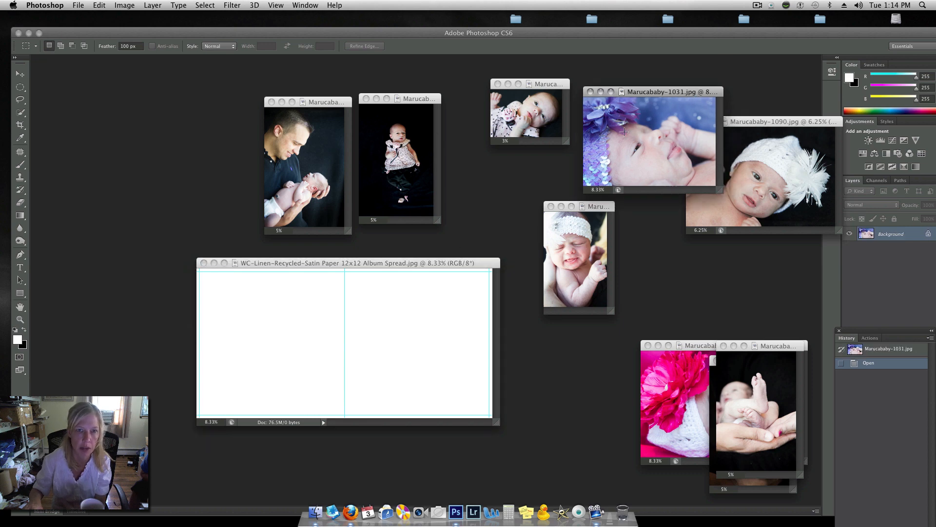
{"action": "left_click", "coordinate": [22, 75]}
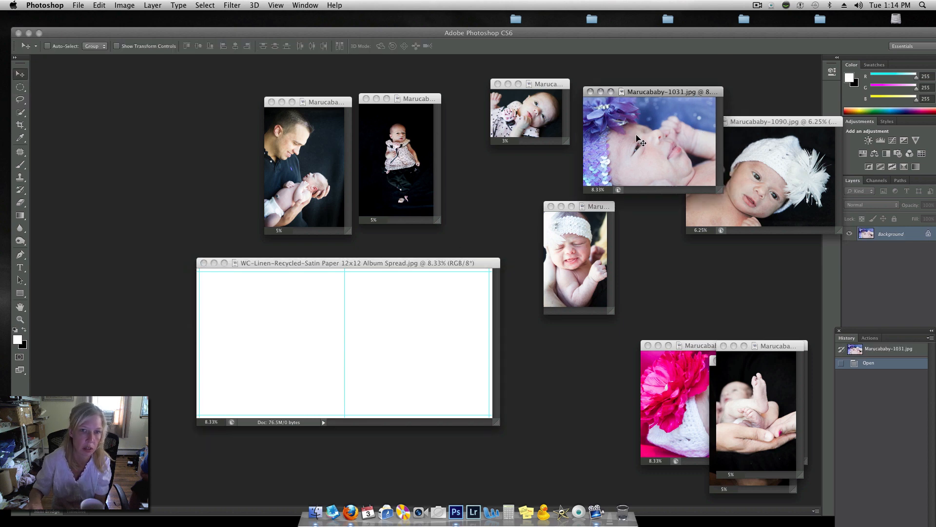
{"action": "left_click_drag", "start_coordinate": [636, 138], "coordinate": [367, 326]}
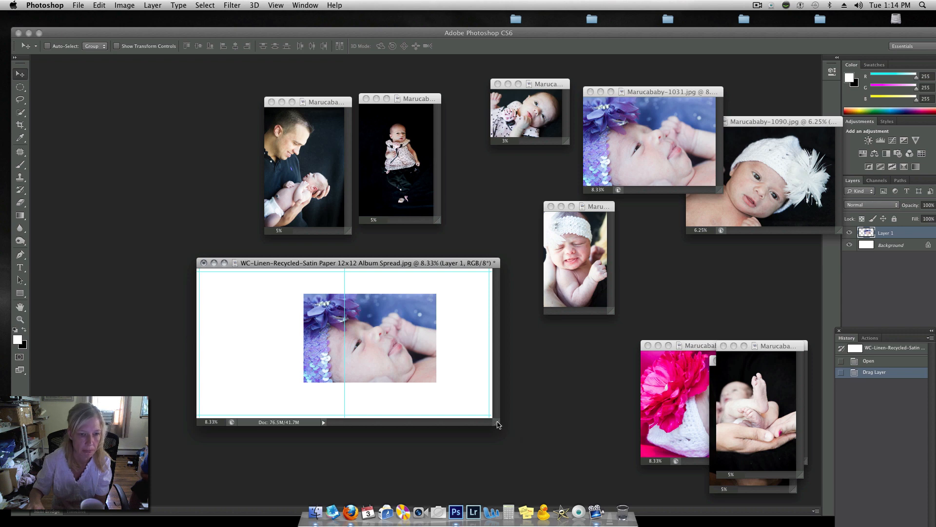
{"action": "left_click_drag", "start_coordinate": [497, 424], "coordinate": [601, 481]}
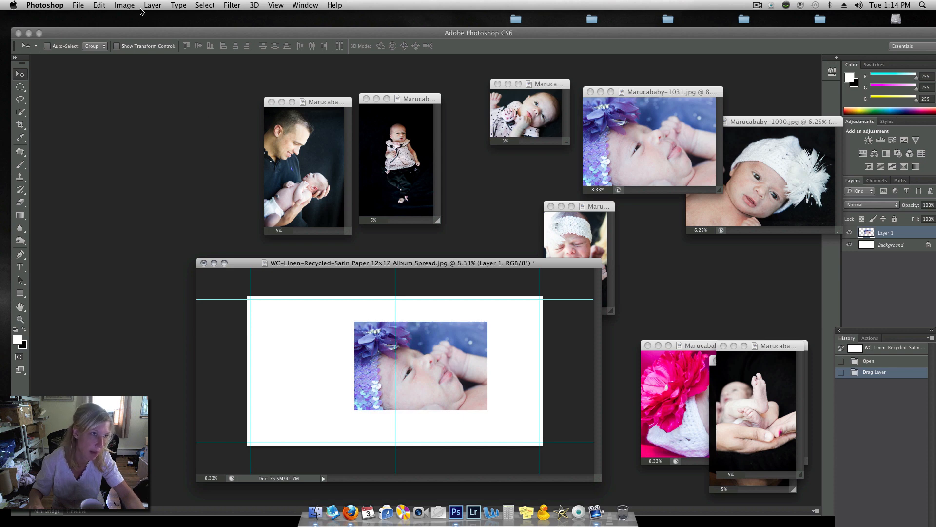
{"action": "left_click", "coordinate": [124, 5]}
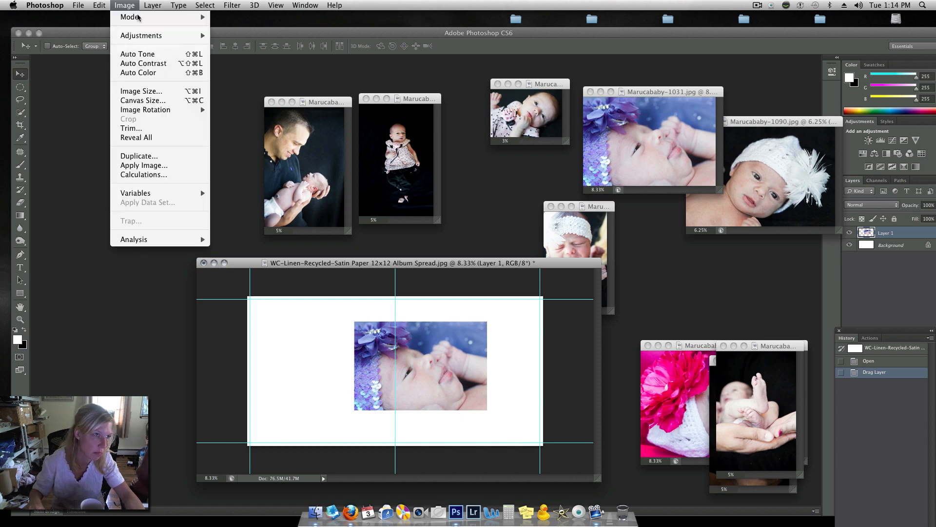
{"action": "mouse_move", "coordinate": [145, 42]}
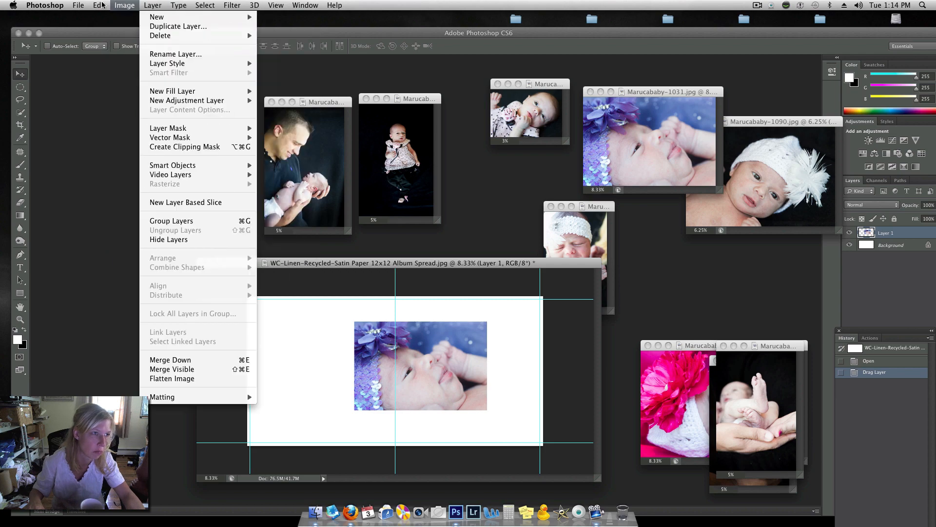
{"action": "mouse_move", "coordinate": [205, 6]}
{"action": "key", "text": "super+t"}
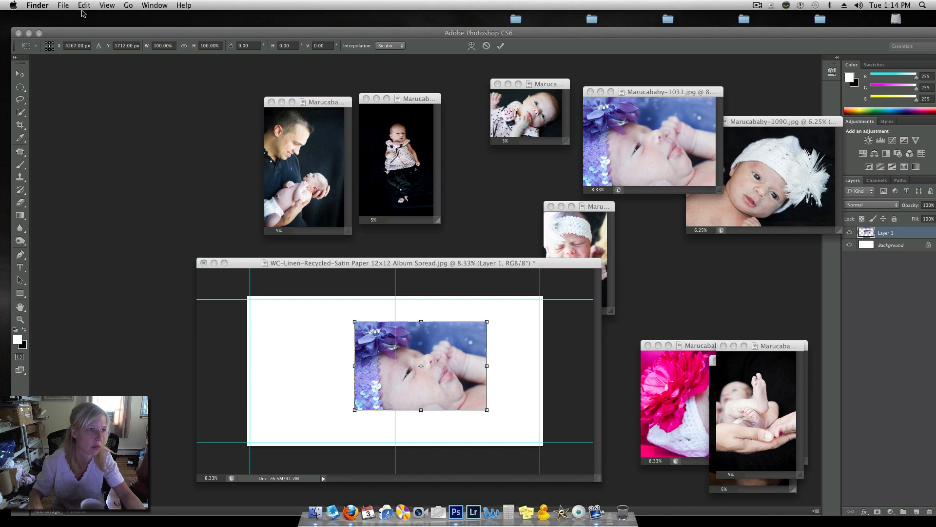
{"action": "left_click", "coordinate": [78, 5]}
{"action": "left_click", "coordinate": [121, 28]}
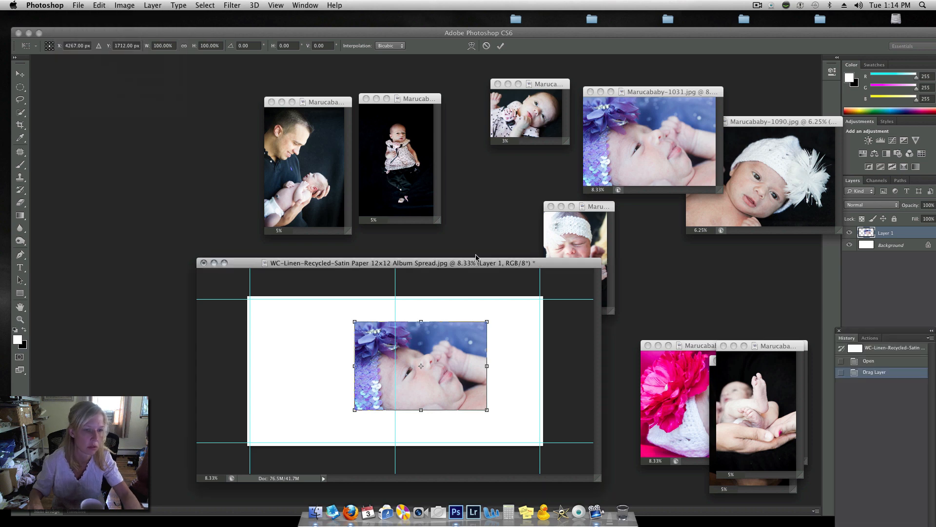
{"action": "key", "text": "Return"}
Step: Scale the baby photo on the spread proportionally with Free Transform to about 211%, covering all but a strip along the spread's right edge
{"action": "left_click", "coordinate": [78, 5]}
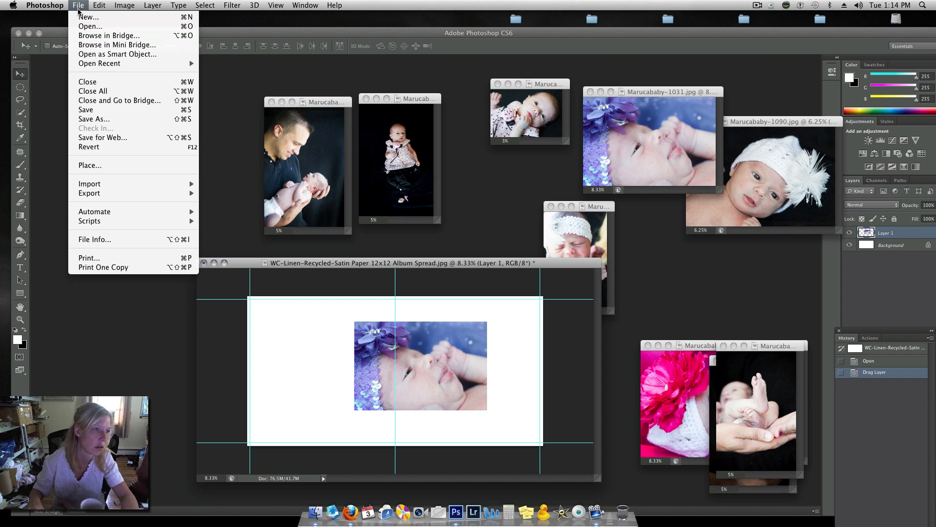
{"action": "mouse_move", "coordinate": [102, 11]}
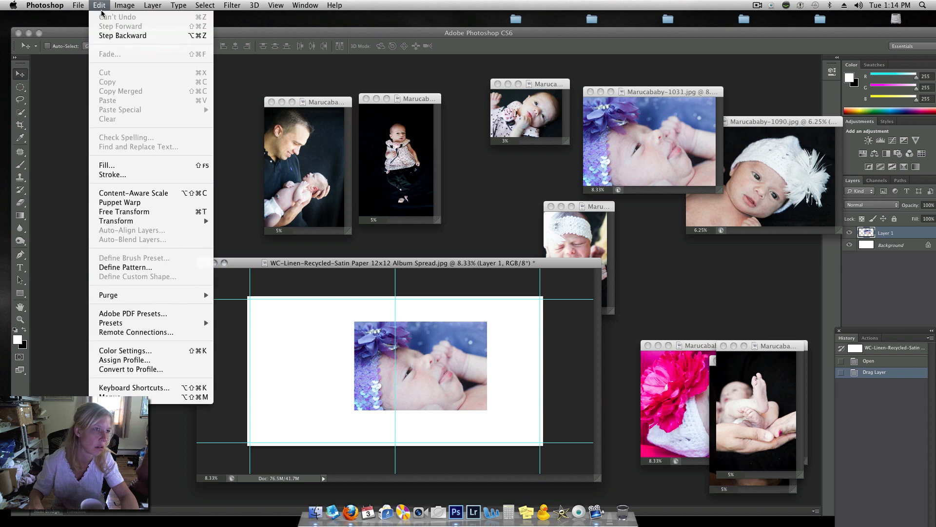
{"action": "left_click", "coordinate": [119, 212]}
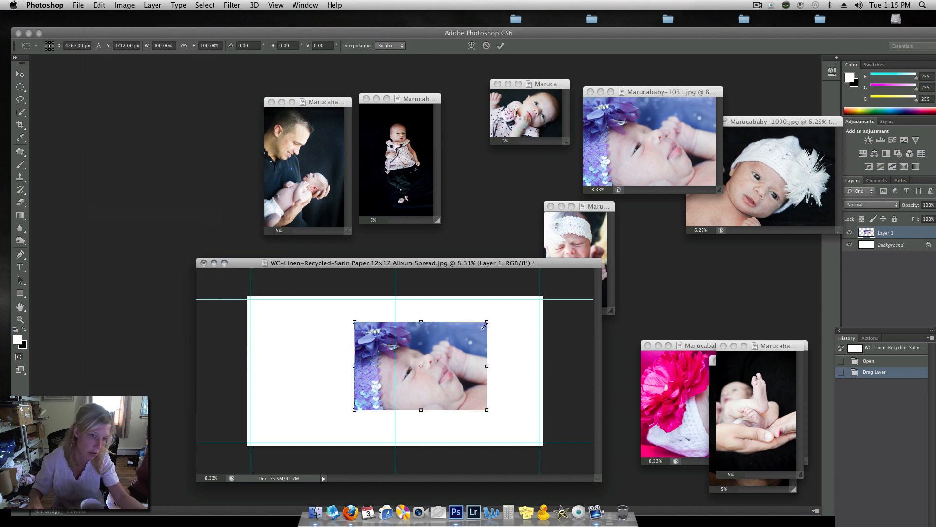
{"action": "left_click_drag", "start_coordinate": [488, 321], "coordinate": [578, 262]}
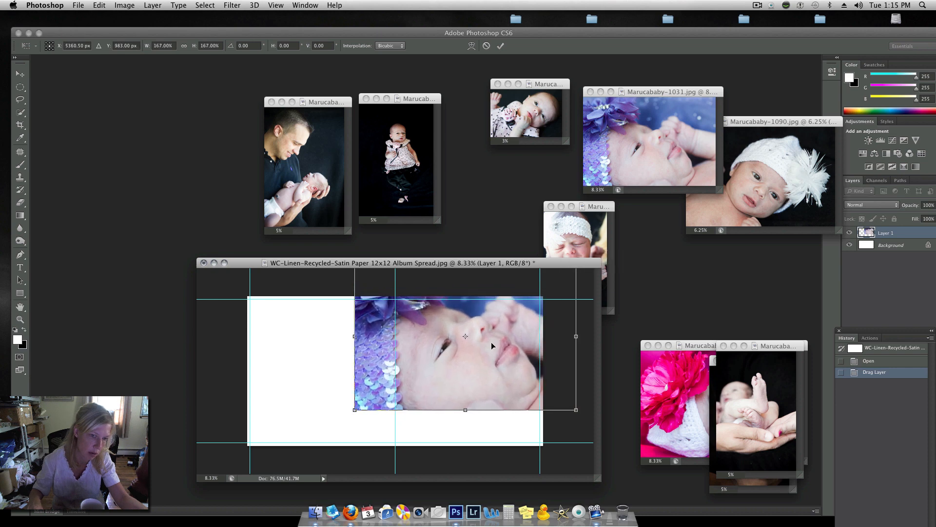
{"action": "left_click_drag", "start_coordinate": [494, 344], "coordinate": [375, 395]}
{"action": "left_click_drag", "start_coordinate": [461, 313], "coordinate": [519, 275]}
{"action": "mouse_move", "coordinate": [435, 329]}
{"action": "left_mouse_down"}
{"action": "mouse_move", "coordinate": [469, 330]}
{"action": "mouse_move", "coordinate": [440, 329]}
{"action": "left_mouse_up"}
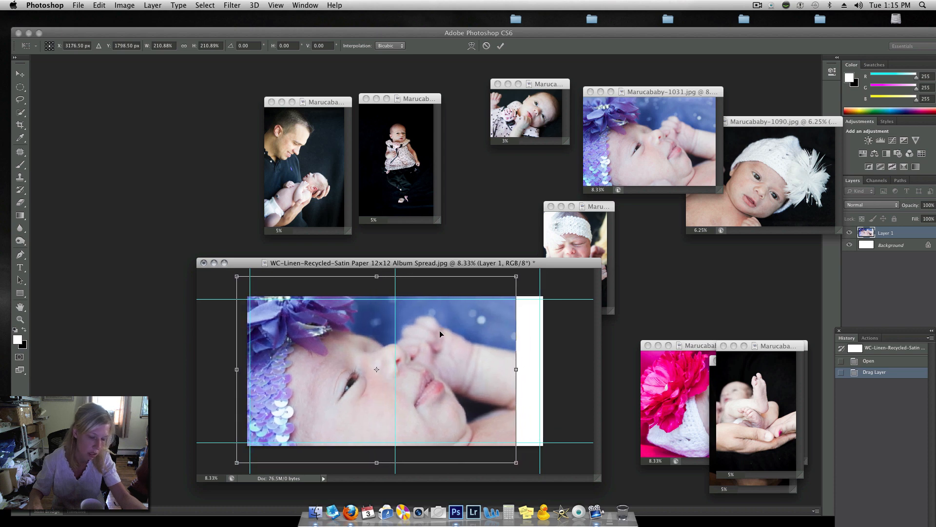
{"action": "key", "text": "Return"}
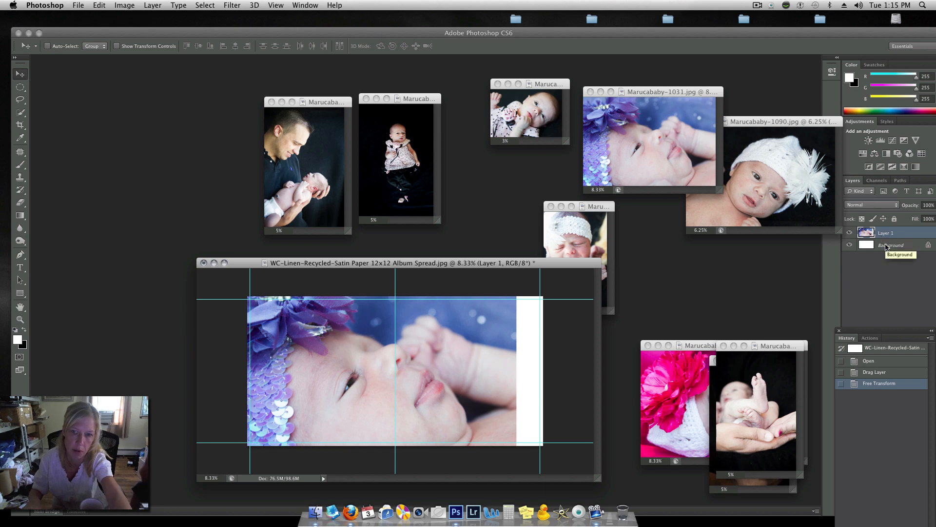
Step: Choose the Rectangular Marquee tool and set its feather to 220 px
{"action": "left_click", "coordinate": [23, 88]}
{"action": "left_click", "coordinate": [24, 88]}
{"action": "left_click", "coordinate": [47, 85]}
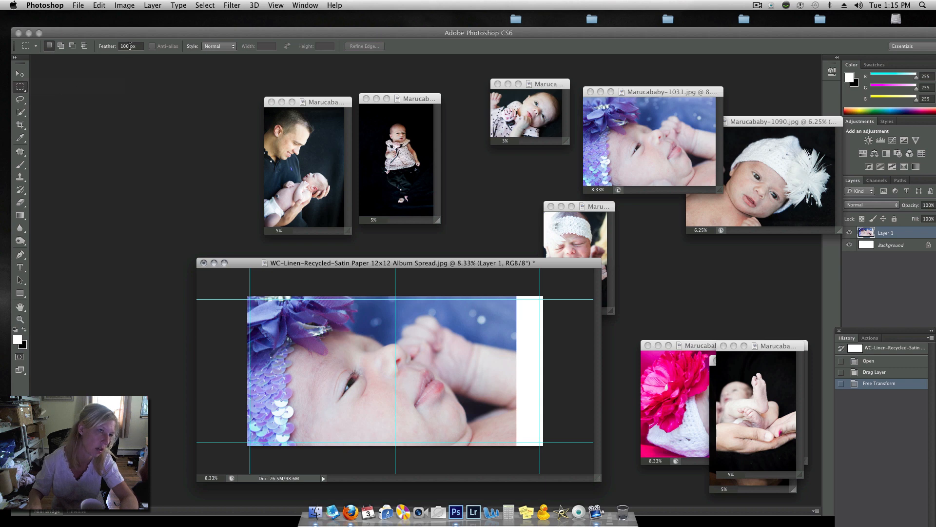
{"action": "double_click", "coordinate": [129, 46]}
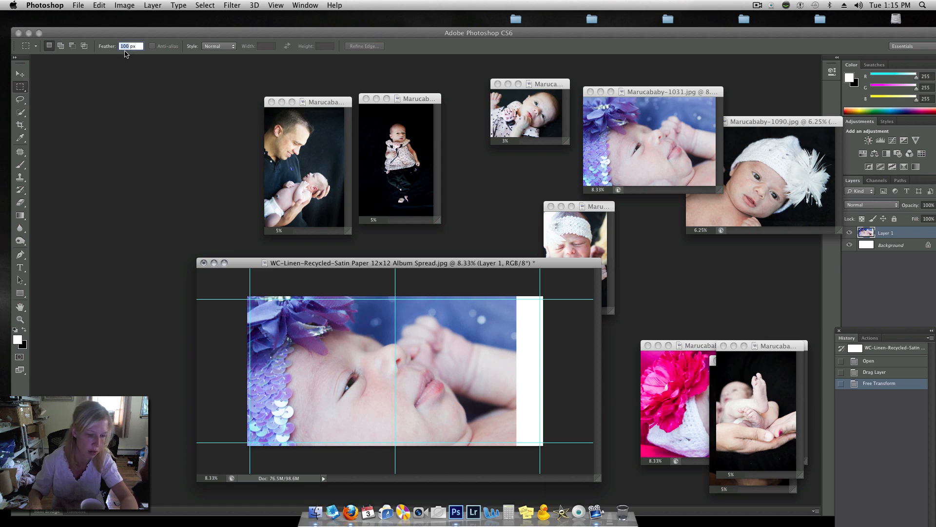
{"action": "type", "text": "22"}
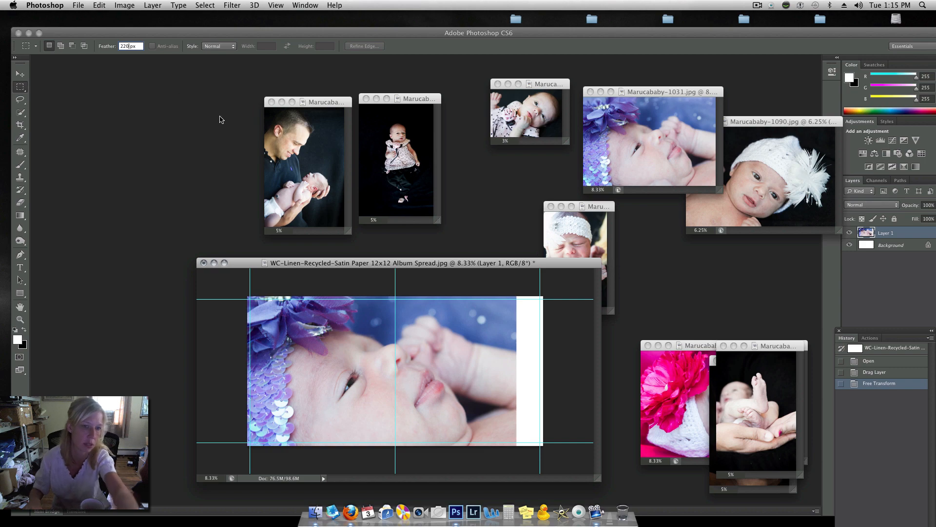
Step: Magnify the album spread to 12.5% and enlarge its window to leave empty space around the canvas
{"action": "left_click_drag", "start_coordinate": [504, 263], "coordinate": [449, 134]}
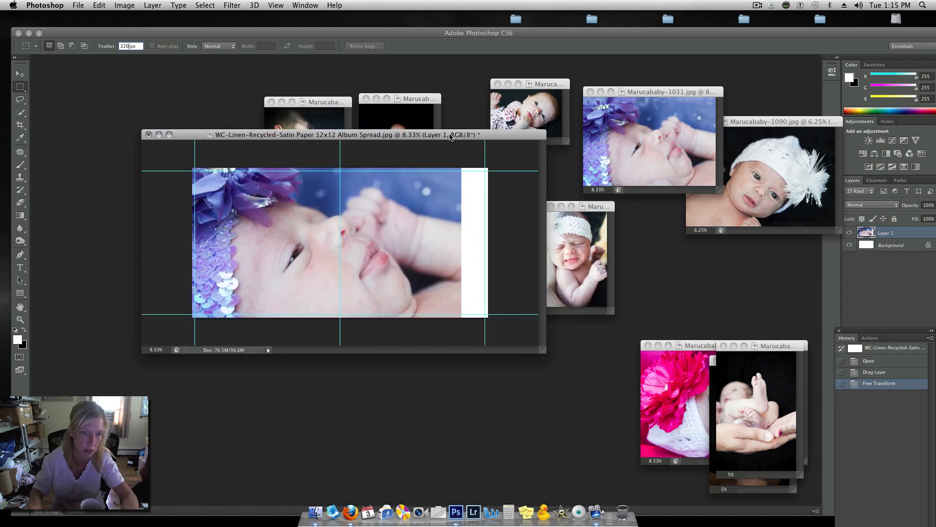
{"action": "left_click_drag", "start_coordinate": [541, 349], "coordinate": [640, 431]}
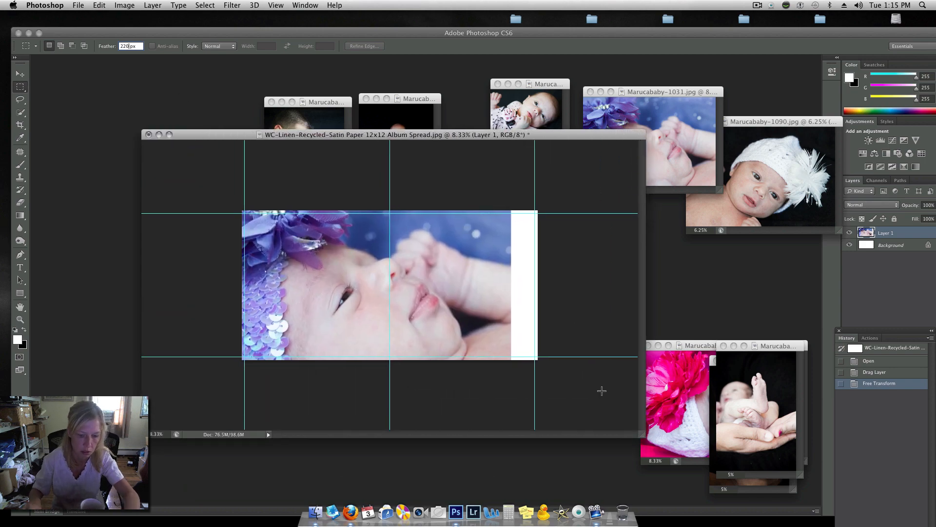
{"action": "key", "text": "super+equal"}
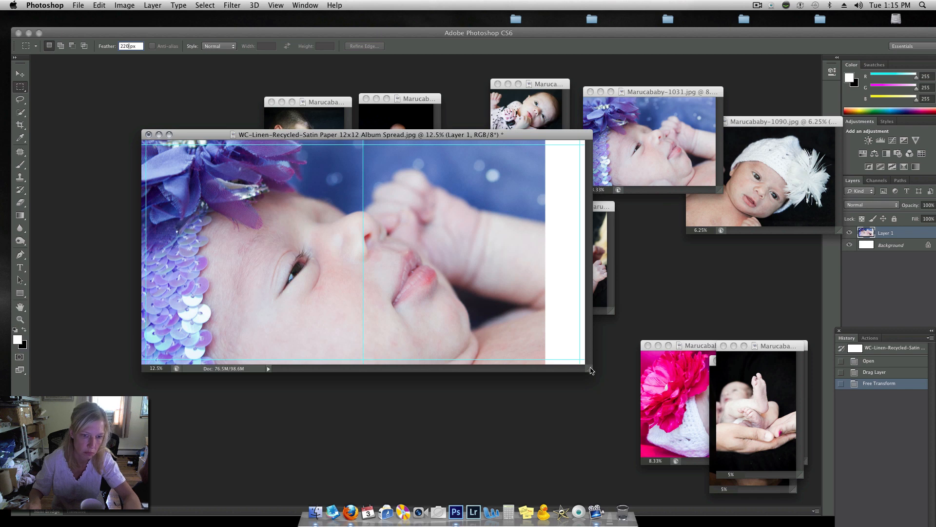
{"action": "left_click_drag", "start_coordinate": [591, 371], "coordinate": [734, 513]}
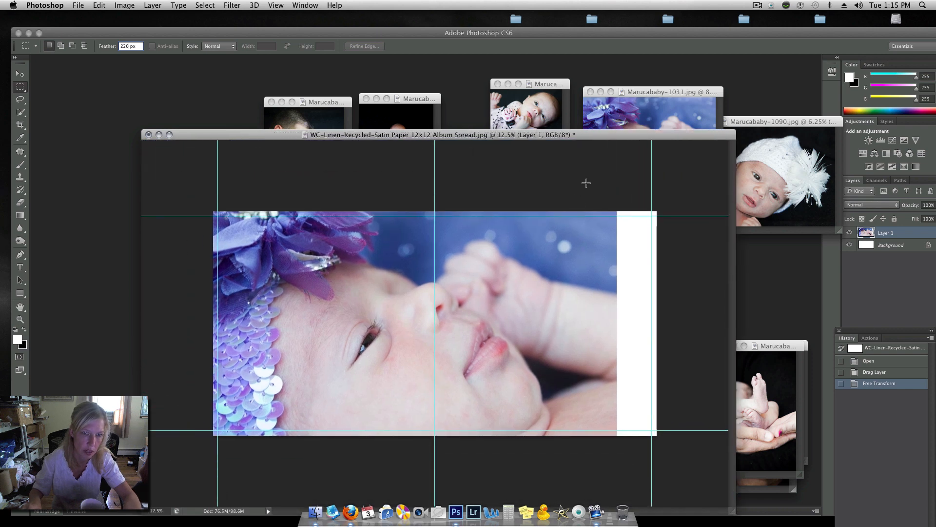
Step: Make a feathered rectangular selection over the photo's right edge and the adjoining white strip
{"action": "left_click_drag", "start_coordinate": [575, 182], "coordinate": [680, 481]}
{"action": "left_click", "coordinate": [98, 6]}
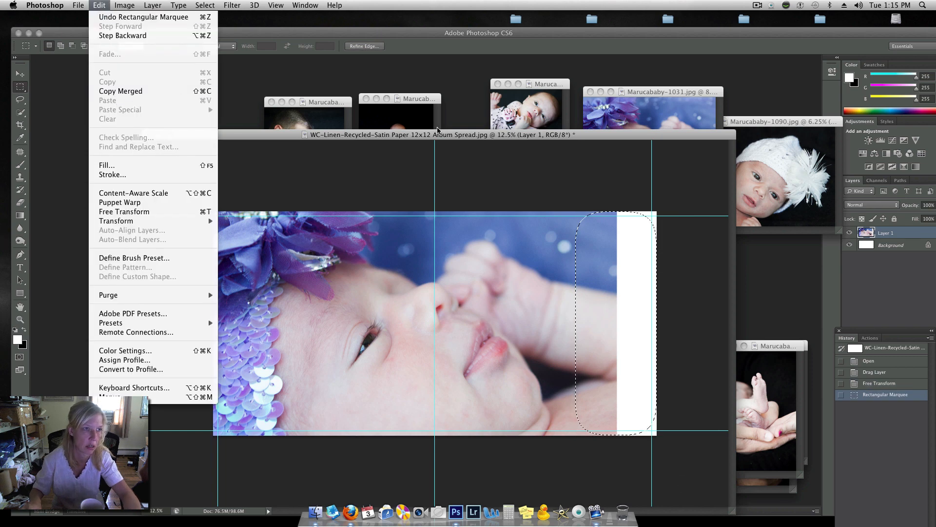
{"action": "mouse_move", "coordinate": [79, 11]}
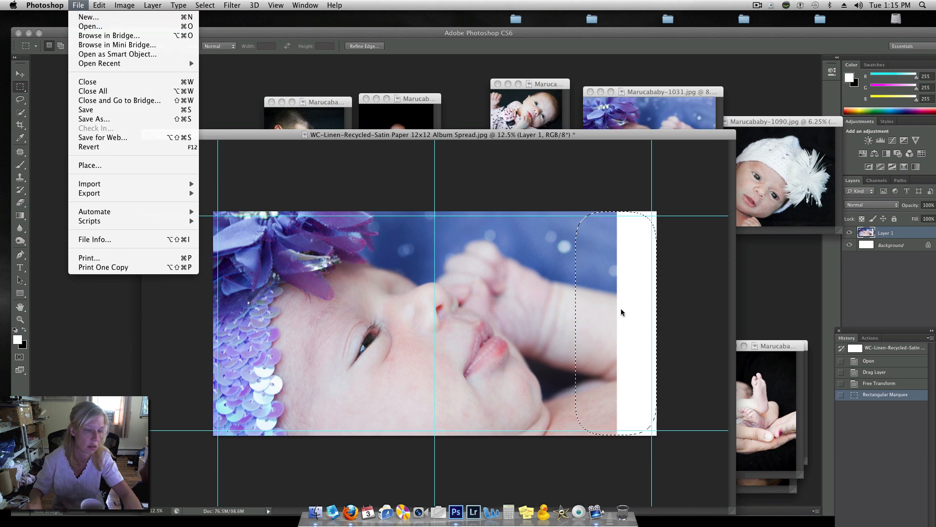
{"action": "left_click", "coordinate": [608, 183]}
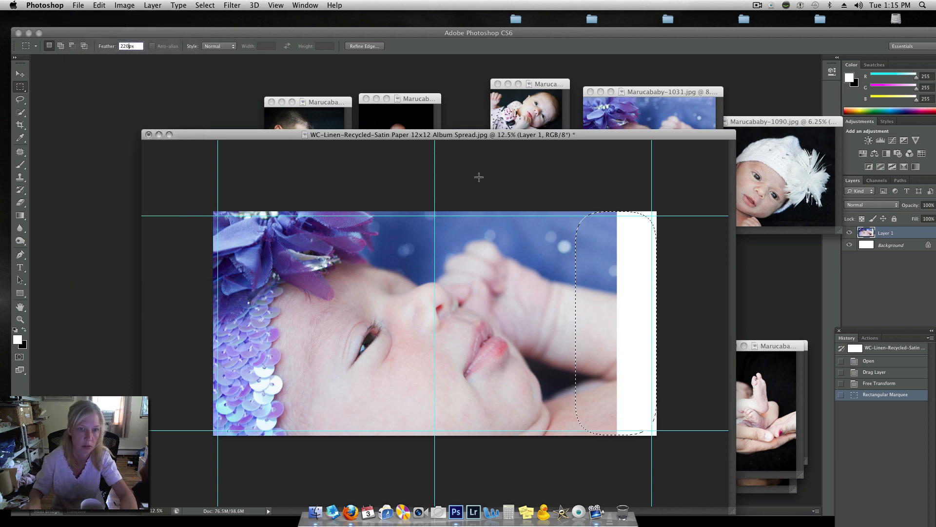
{"action": "left_click", "coordinate": [100, 6]}
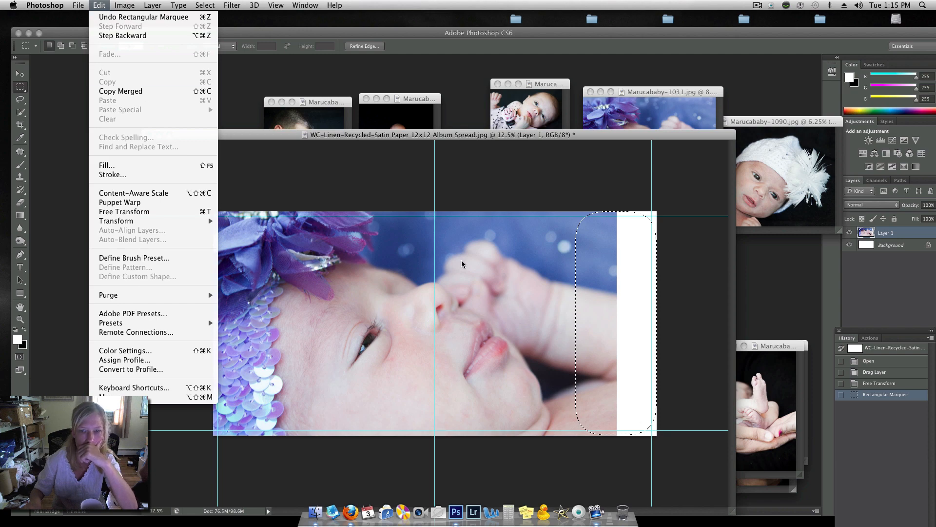
{"action": "left_click", "coordinate": [578, 273]}
Step: Redraw the feathered selection wider so it reaches further into the photo's right side, and deselect it
{"action": "left_click_drag", "start_coordinate": [548, 213], "coordinate": [657, 433]}
{"action": "left_click", "coordinate": [99, 5]}
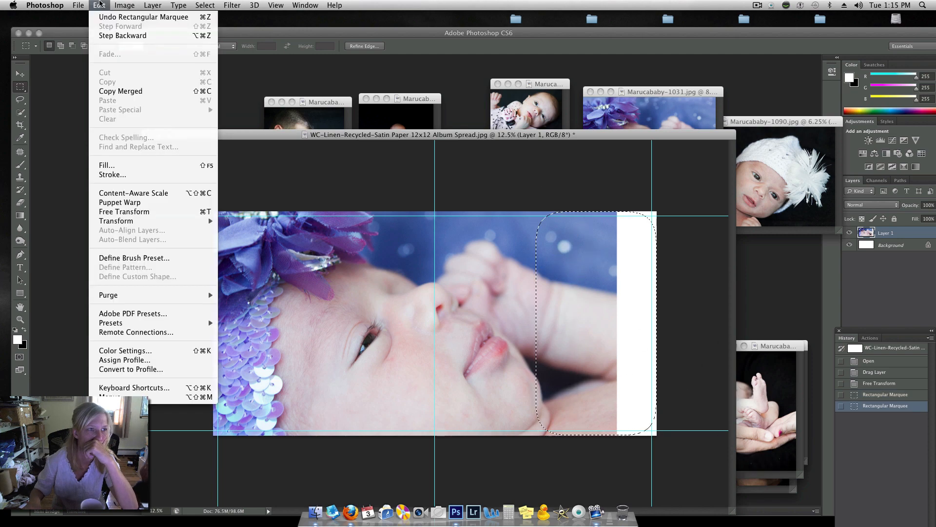
{"action": "mouse_move", "coordinate": [82, 4]}
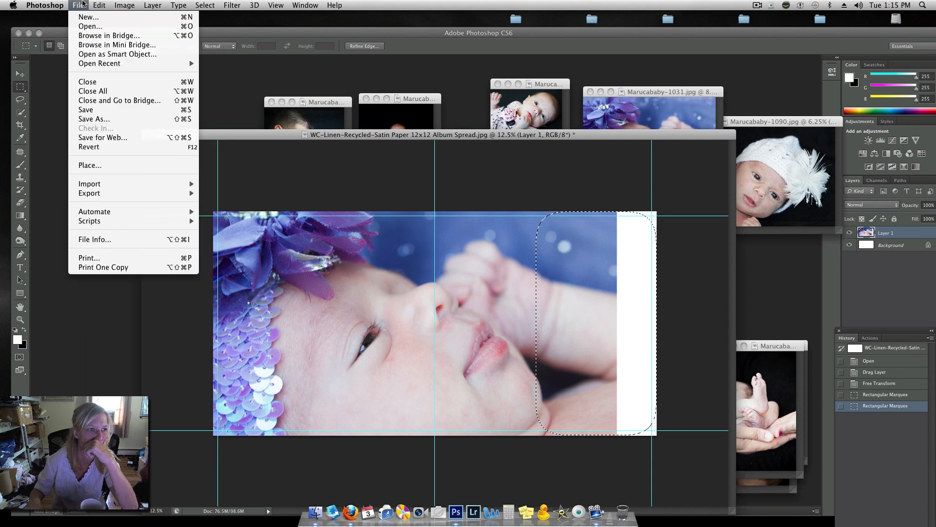
{"action": "left_click", "coordinate": [513, 273]}
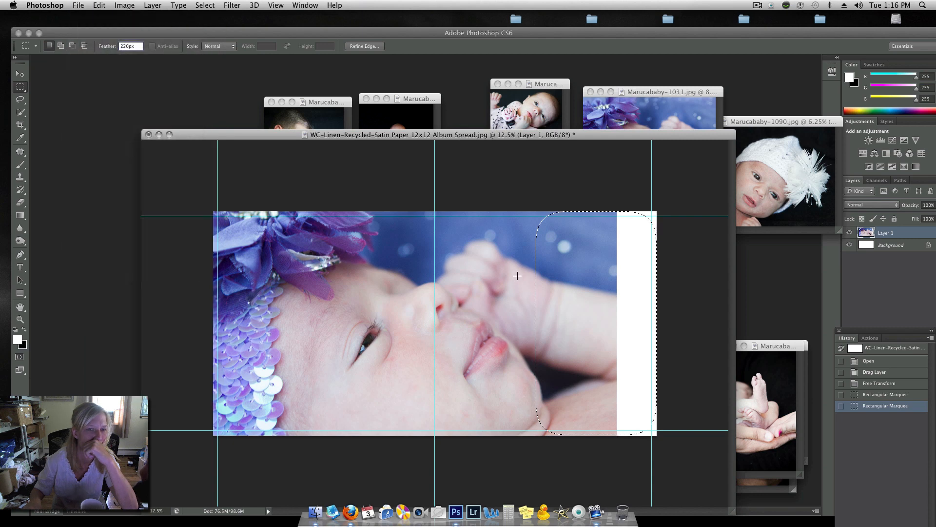
{"action": "left_click", "coordinate": [599, 239]}
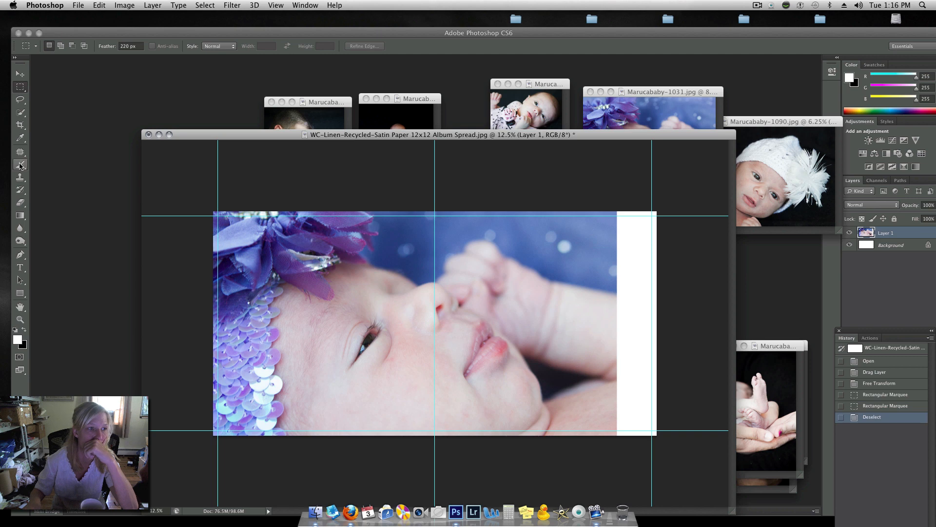
Step: Paint white down the photo's right edge with a soft 2868 px brush at 0% hardness and 40% opacity to fade it
{"action": "left_click", "coordinate": [21, 138]}
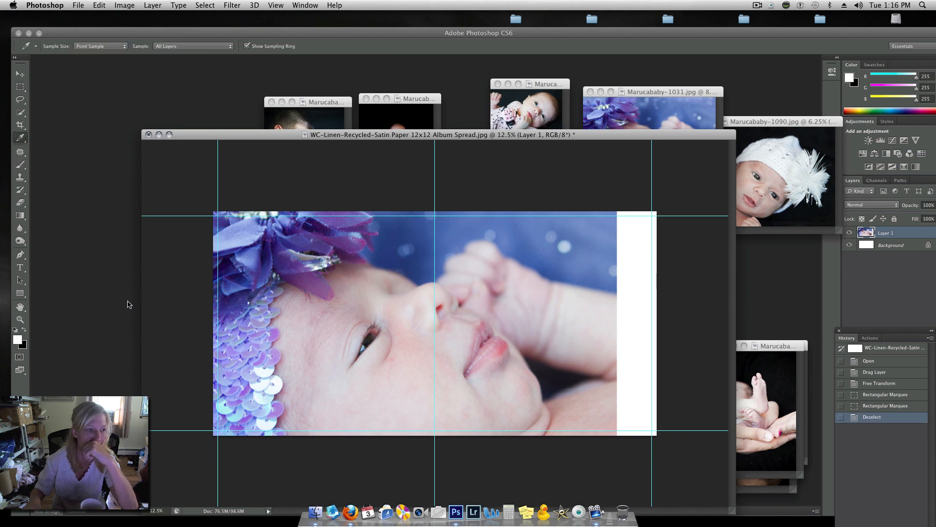
{"action": "left_click", "coordinate": [21, 165]}
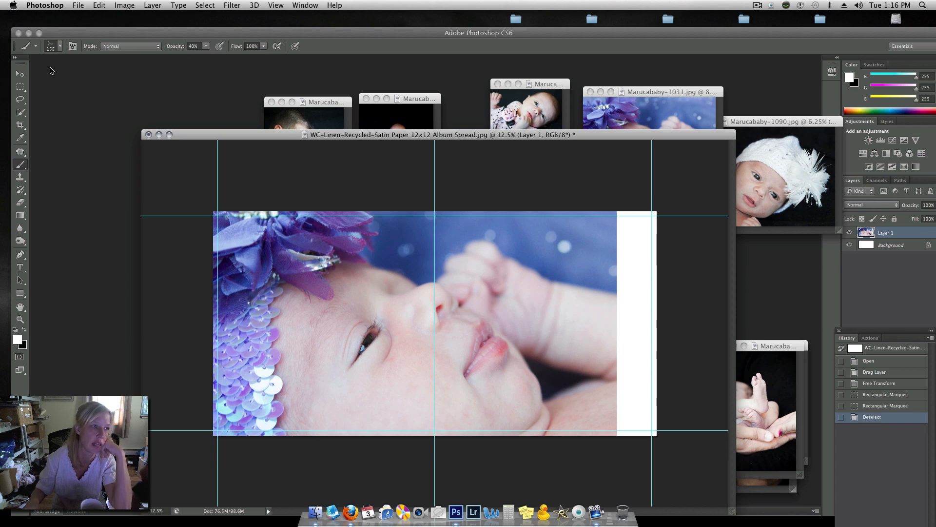
{"action": "left_click", "coordinate": [59, 46]}
{"action": "left_click", "coordinate": [65, 119]}
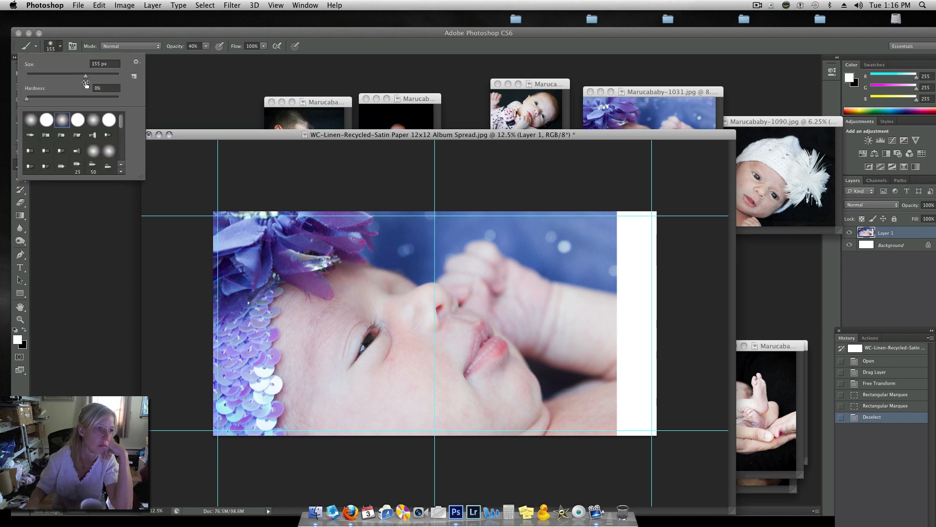
{"action": "left_click_drag", "start_coordinate": [87, 78], "coordinate": [113, 76]}
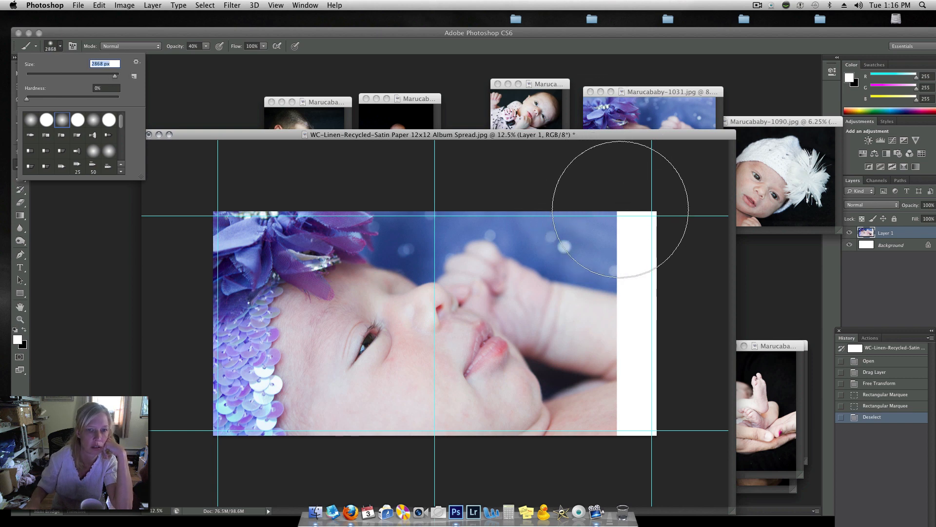
{"action": "left_click", "coordinate": [623, 212]}
{"action": "mouse_move", "coordinate": [629, 230]}
{"action": "left_mouse_down"}
{"action": "mouse_move", "coordinate": [600, 371]}
{"action": "mouse_move", "coordinate": [627, 205]}
{"action": "mouse_move", "coordinate": [612, 255]}
{"action": "mouse_move", "coordinate": [627, 338]}
{"action": "mouse_move", "coordinate": [641, 181]}
{"action": "mouse_move", "coordinate": [654, 345]}
{"action": "mouse_move", "coordinate": [675, 371]}
{"action": "left_mouse_up"}
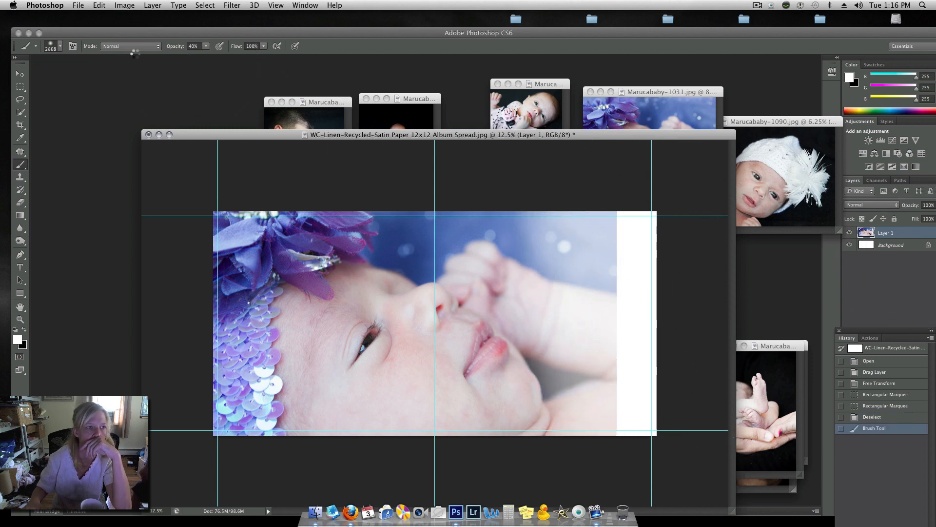
Step: Paint white down the background photo's hard right edge with a soft 426 px brush at 0% hardness and 88% opacity
{"action": "left_click", "coordinate": [206, 46]}
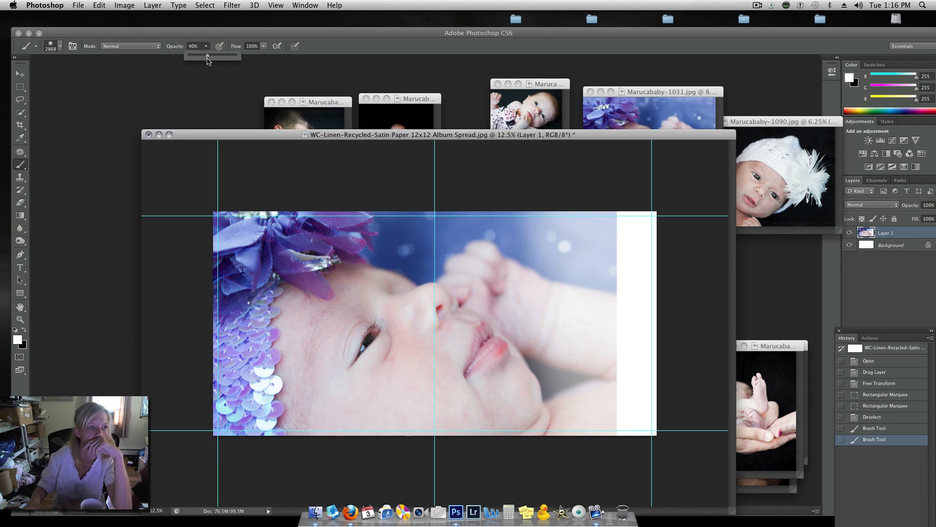
{"action": "left_click_drag", "start_coordinate": [237, 57], "coordinate": [230, 57]}
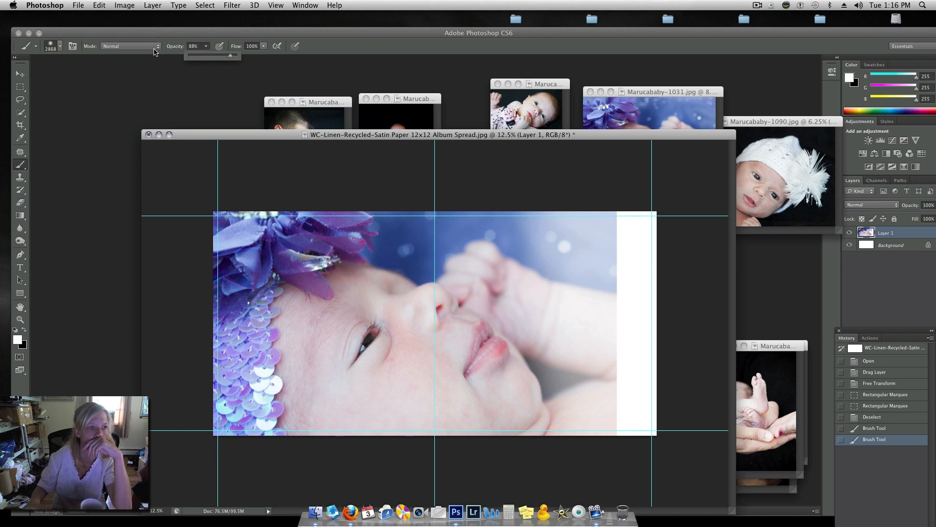
{"action": "left_click", "coordinate": [60, 47]}
{"action": "left_click", "coordinate": [80, 76]}
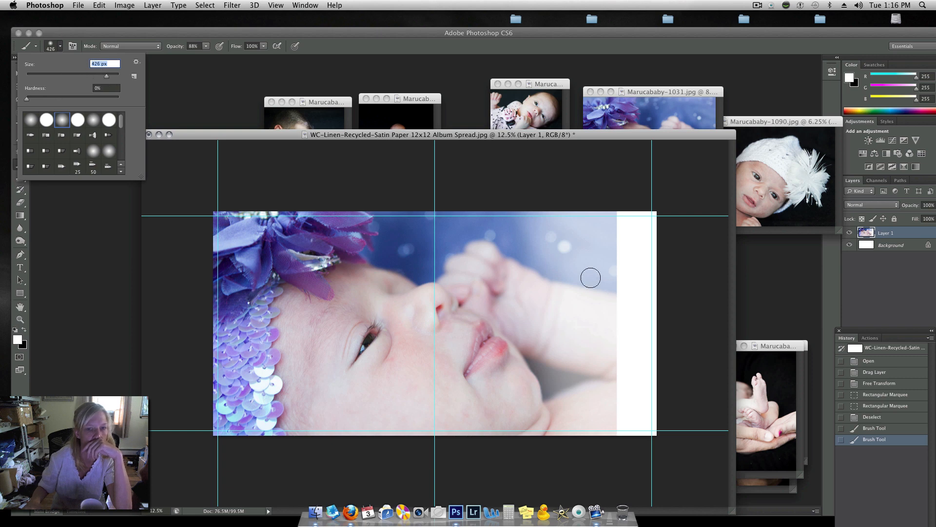
{"action": "left_click_drag", "start_coordinate": [617, 197], "coordinate": [617, 486]}
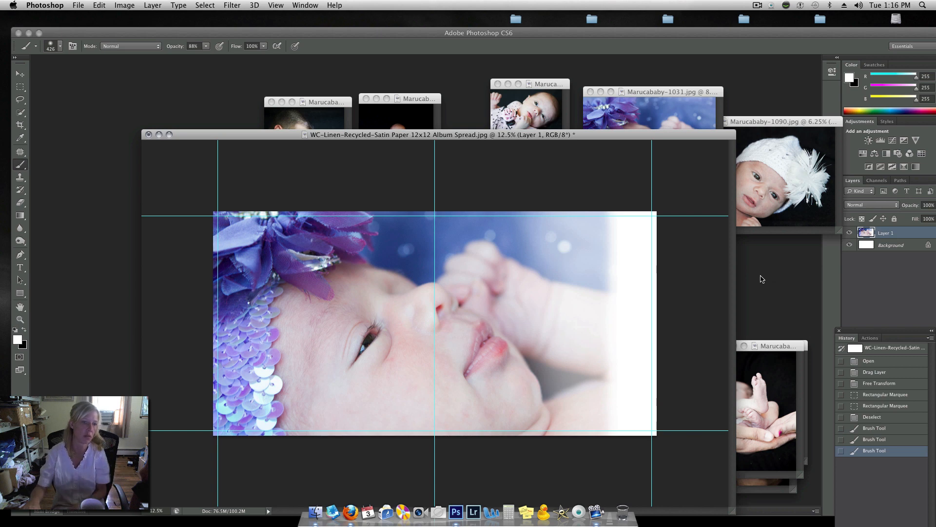
Step: Move the album spread window aside and spread out the Marucababy-1071.jpg and Marucababy-1062.jpg windows so both photos are reachable
{"action": "left_click_drag", "start_coordinate": [581, 133], "coordinate": [515, 87]}
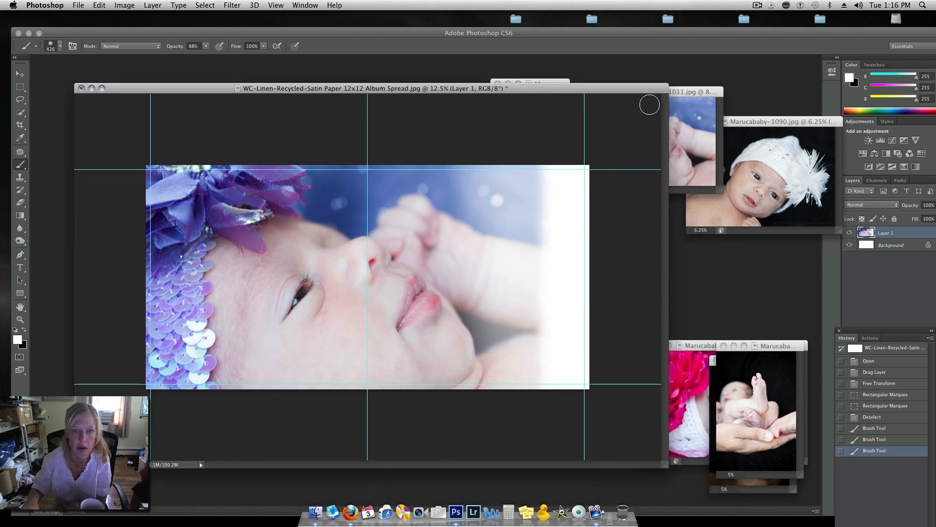
{"action": "left_click_drag", "start_coordinate": [635, 89], "coordinate": [546, 111]}
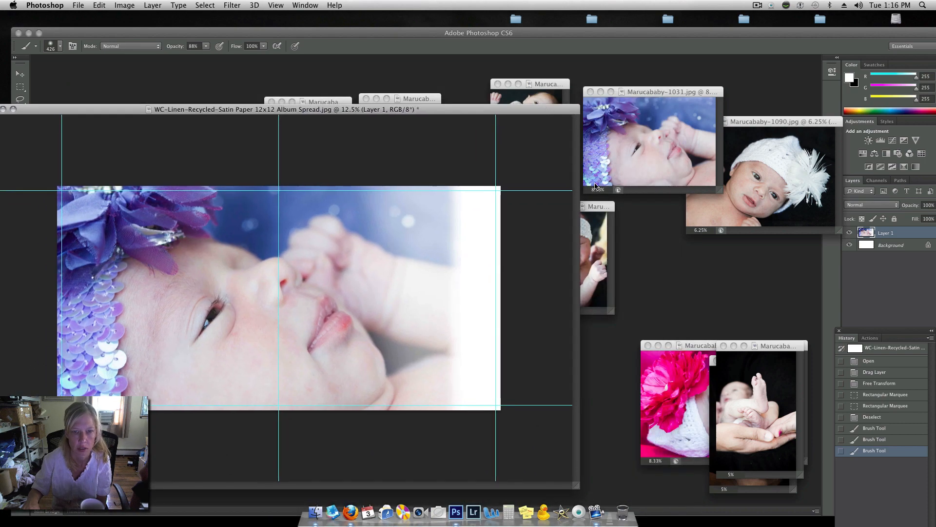
{"action": "left_click_drag", "start_coordinate": [701, 346], "coordinate": [706, 221]}
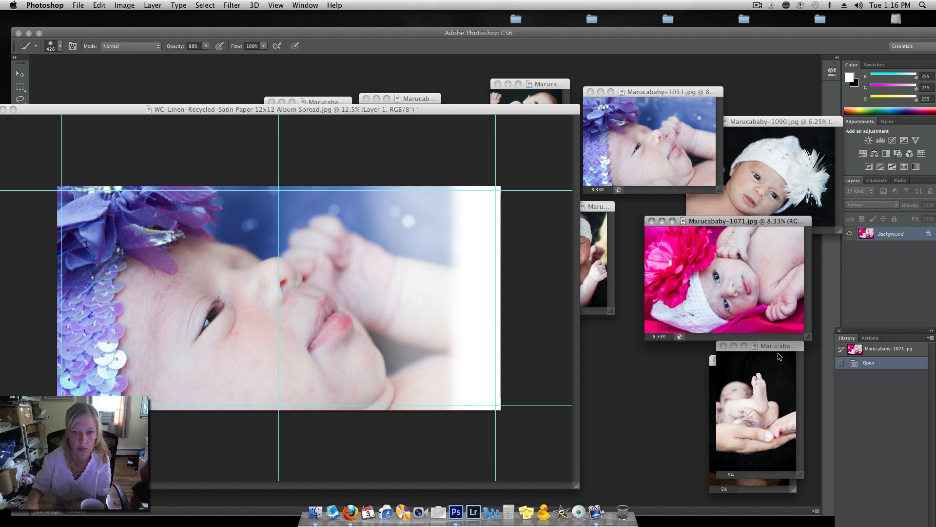
{"action": "left_click_drag", "start_coordinate": [784, 346], "coordinate": [612, 206]}
Step: Add Marucababy-1062.jpg to the album spread, scale it proportionally to about 46%, and place it in the spread's upper right area
{"action": "left_click", "coordinate": [20, 75]}
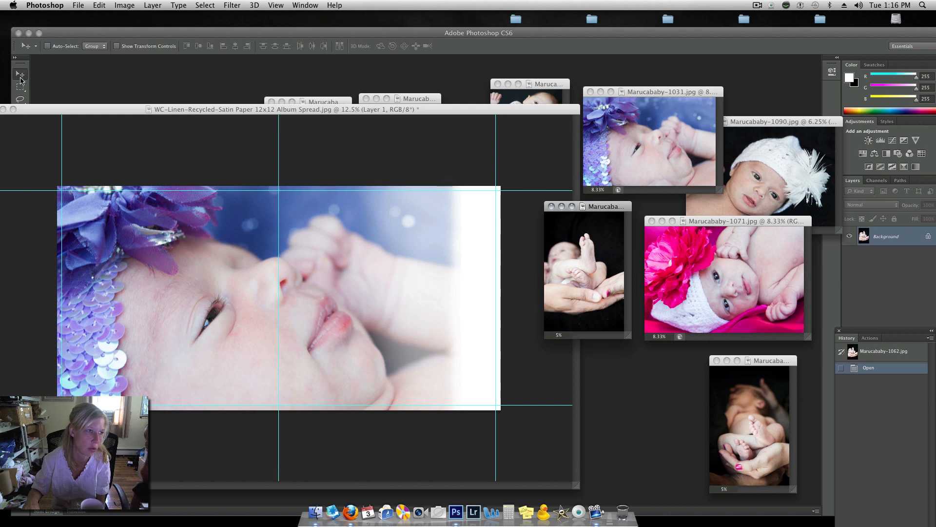
{"action": "left_click_drag", "start_coordinate": [568, 256], "coordinate": [367, 271]}
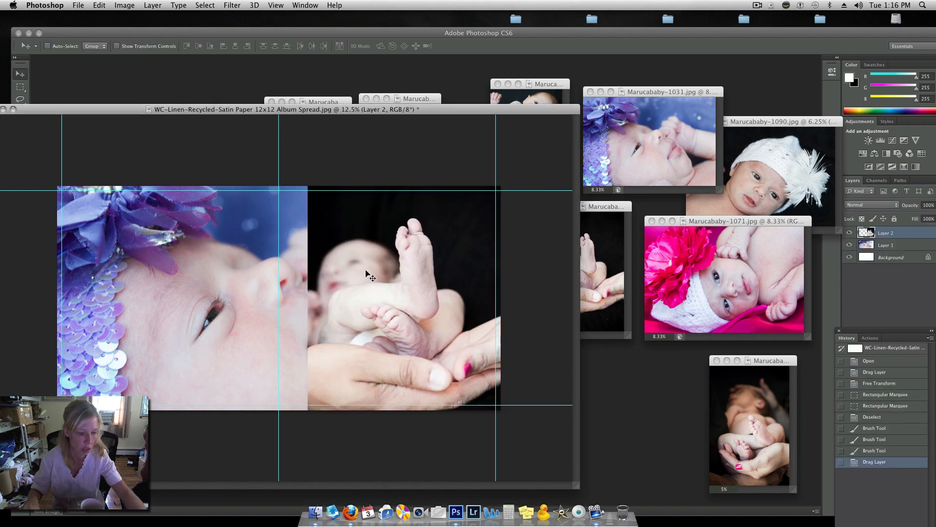
{"action": "key", "text": "super+t"}
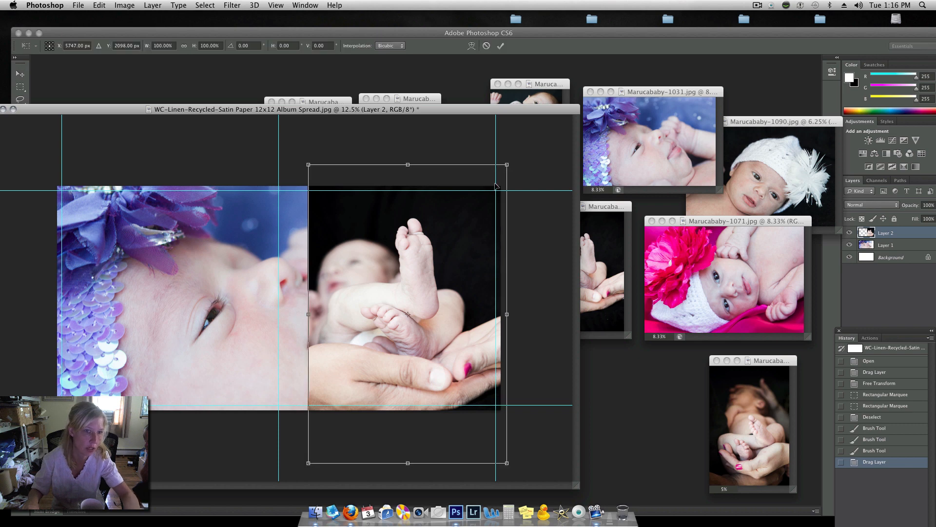
{"action": "left_click_drag", "start_coordinate": [506, 163], "coordinate": [400, 325]}
{"action": "left_click_drag", "start_coordinate": [372, 359], "coordinate": [456, 233]}
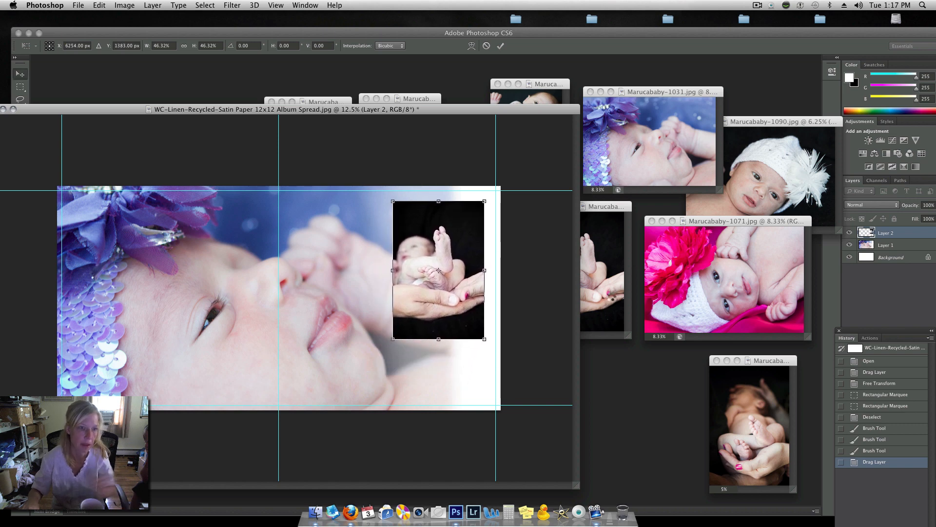
{"action": "key", "text": "Return"}
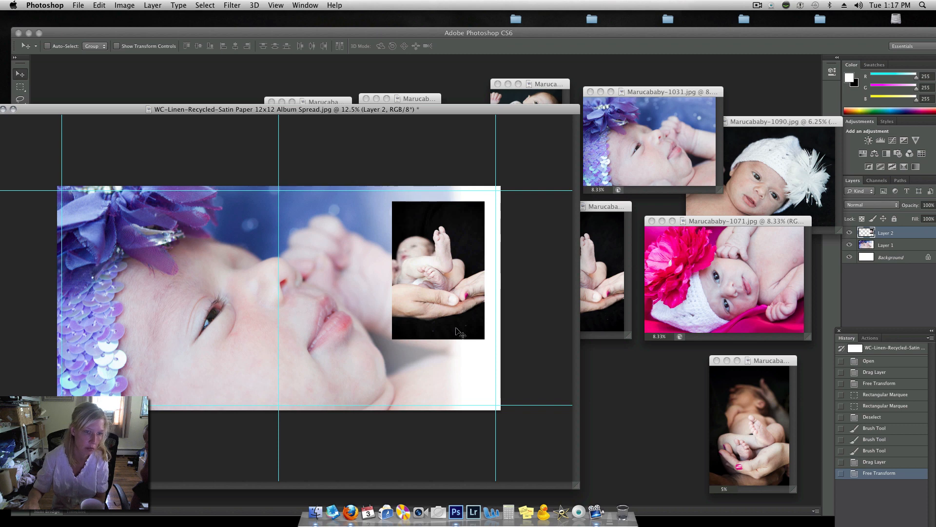
Step: Turn the baby feet photo black and white using Hue/Saturation with Saturation set to -100
{"action": "left_click", "coordinate": [121, 5]}
{"action": "mouse_move", "coordinate": [161, 36]}
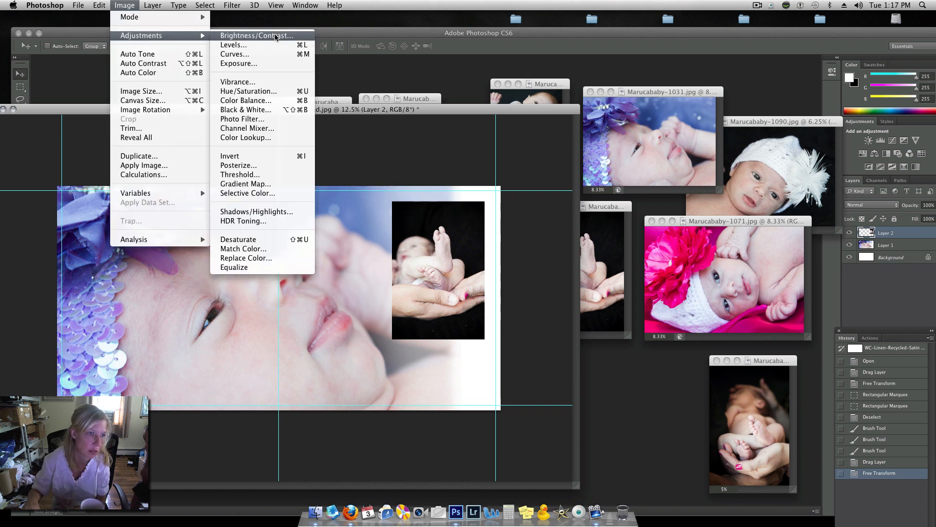
{"action": "left_click", "coordinate": [605, 168]}
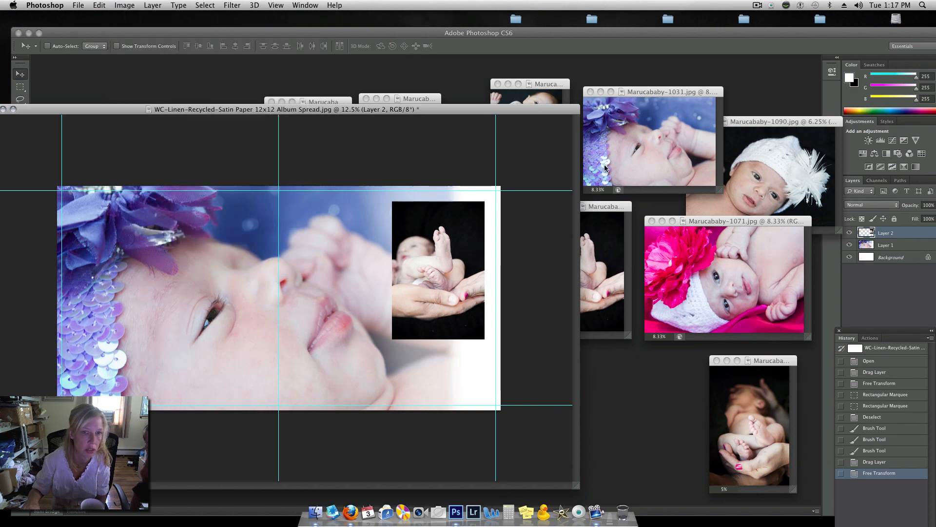
{"action": "key", "text": "super+u"}
{"action": "left_click_drag", "start_coordinate": [626, 164], "coordinate": [507, 167]}
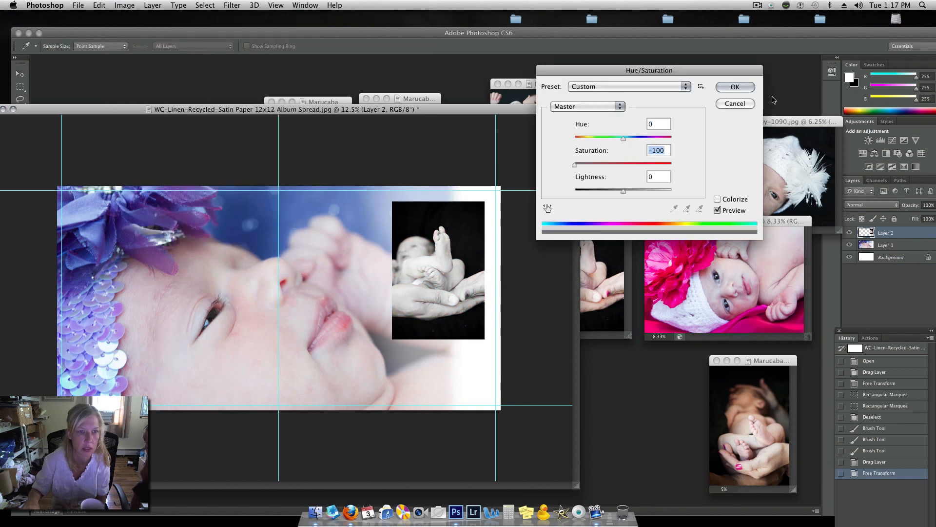
{"action": "left_click", "coordinate": [734, 89]}
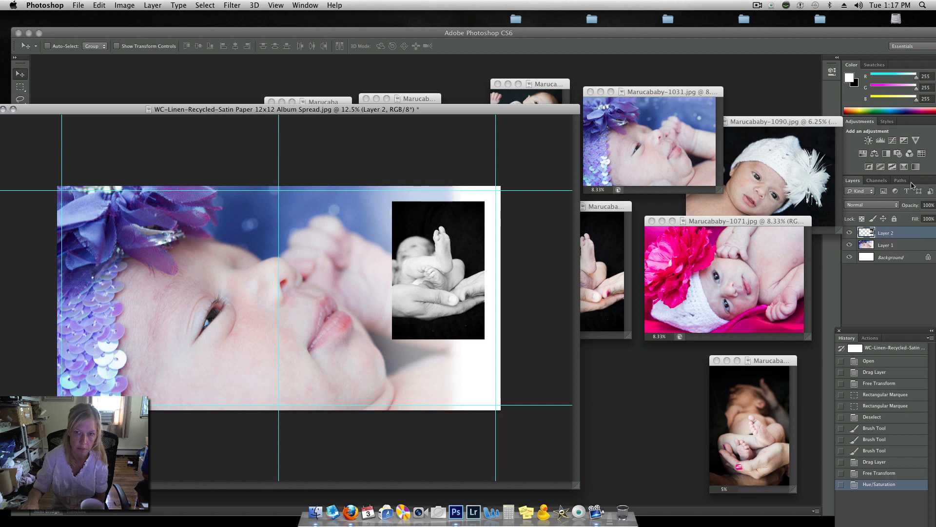
Step: Float the Layers panel on its own and give the feet photo's layer a 43 px Stroke positioned Inside
{"action": "left_click_drag", "start_coordinate": [916, 182], "coordinate": [806, 172]}
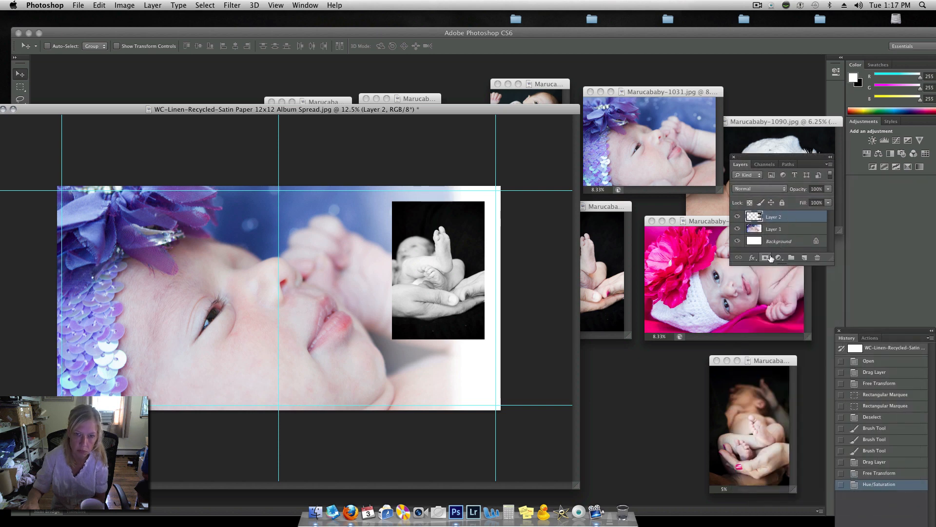
{"action": "left_click", "coordinate": [753, 257]}
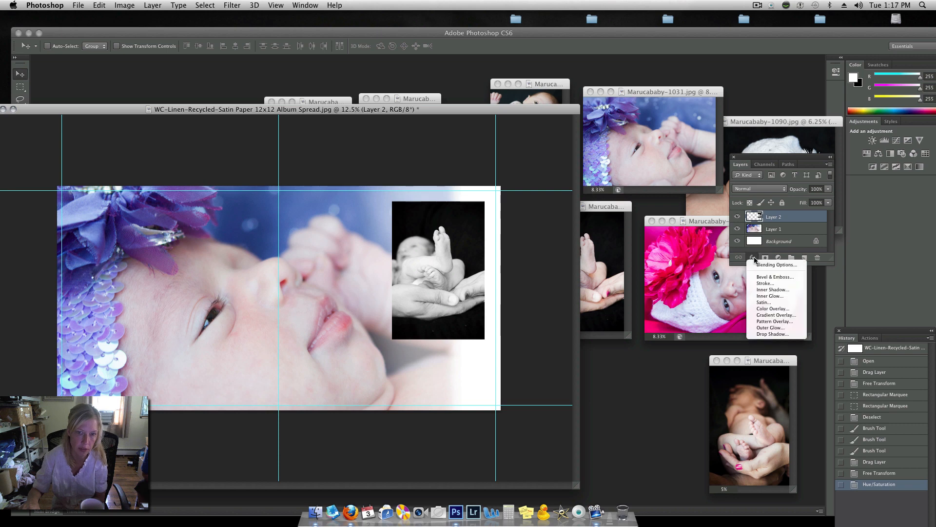
{"action": "left_click", "coordinate": [760, 284]}
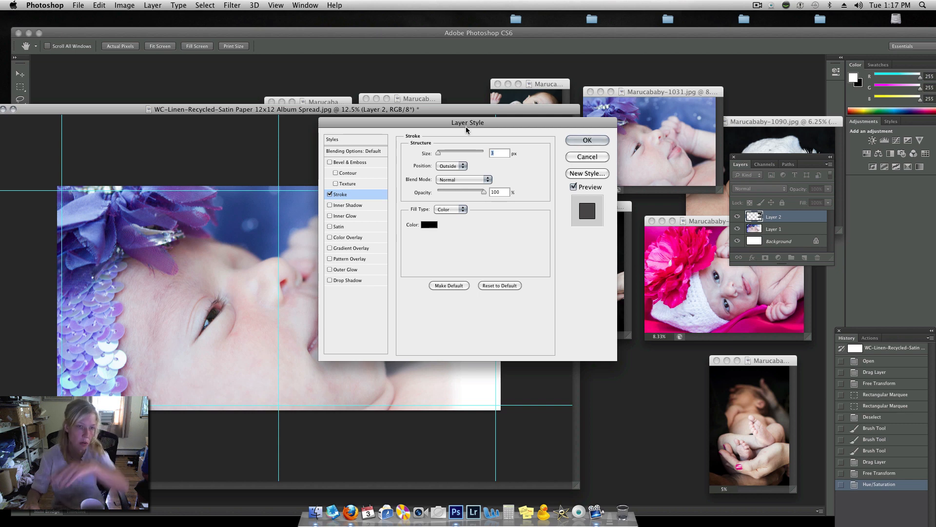
{"action": "left_click_drag", "start_coordinate": [466, 124], "coordinate": [628, 87]}
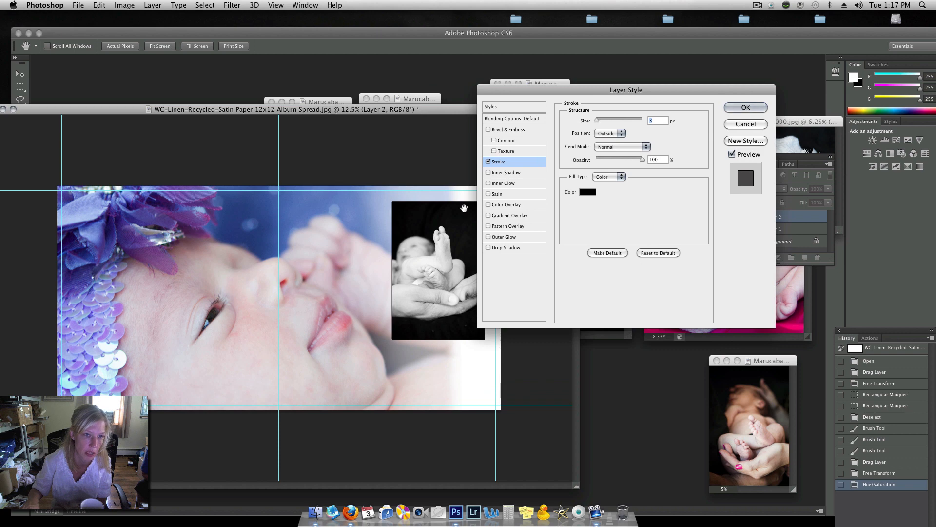
{"action": "left_click_drag", "start_coordinate": [602, 122], "coordinate": [618, 125]}
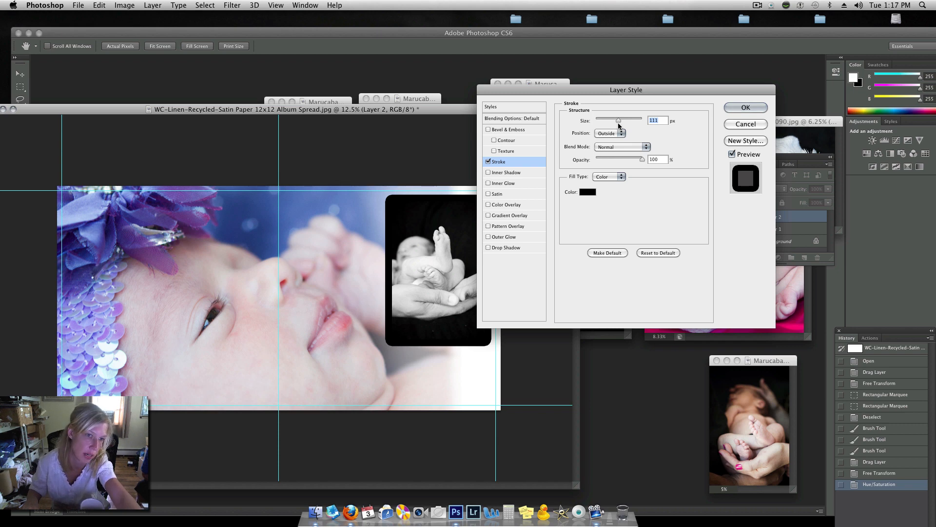
{"action": "left_click", "coordinate": [621, 135]}
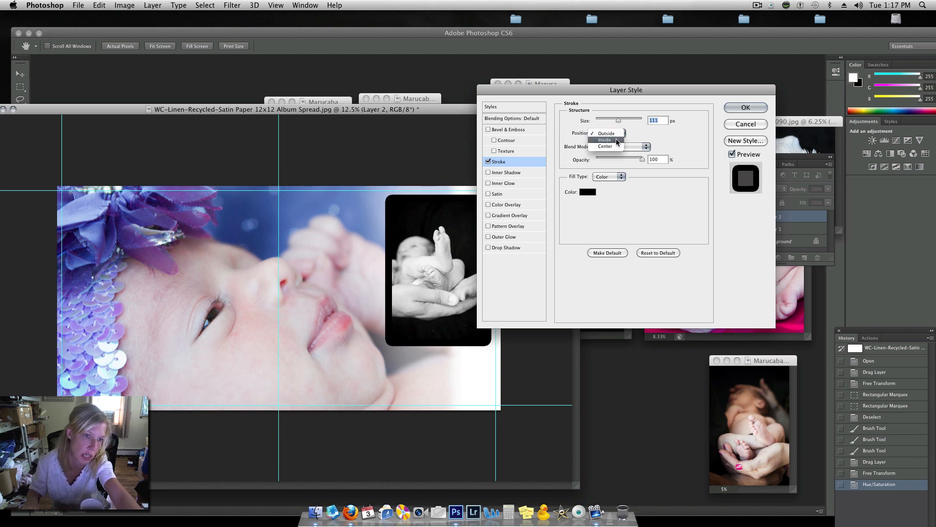
{"action": "left_click", "coordinate": [616, 138]}
{"action": "mouse_move", "coordinate": [618, 121]}
{"action": "left_mouse_down"}
{"action": "mouse_move", "coordinate": [606, 121]}
{"action": "mouse_move", "coordinate": [662, 75]}
{"action": "left_mouse_up"}
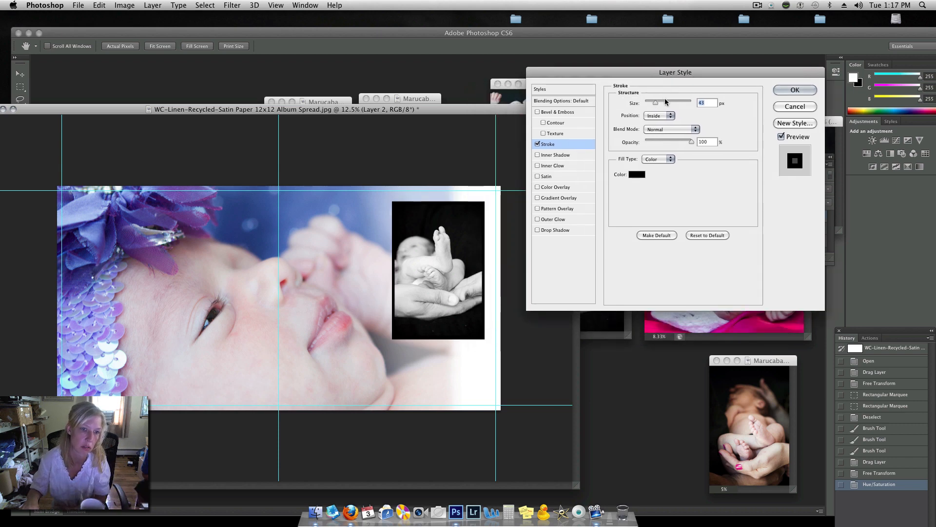
Step: Set the stroke colour to dark purple 31275d, sampled from the headband in the background photo
{"action": "left_click", "coordinate": [637, 175]}
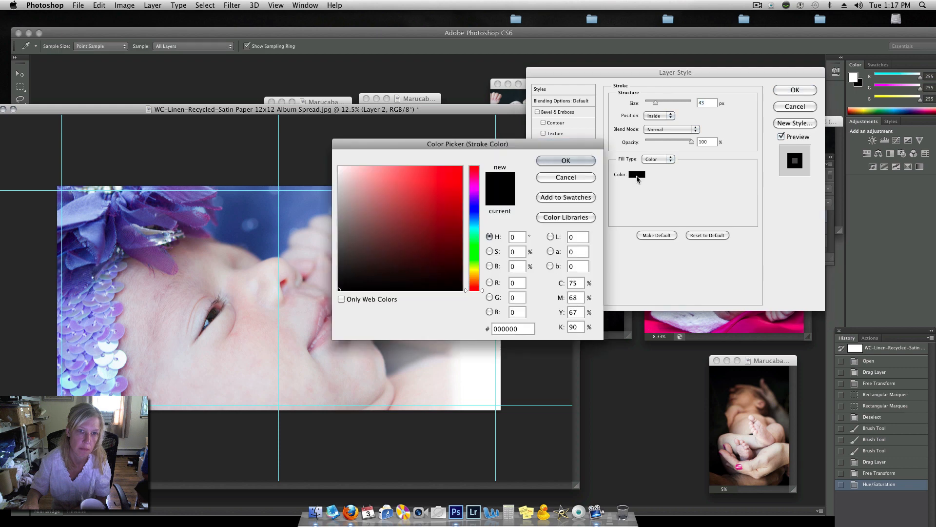
{"action": "left_click", "coordinate": [127, 228]}
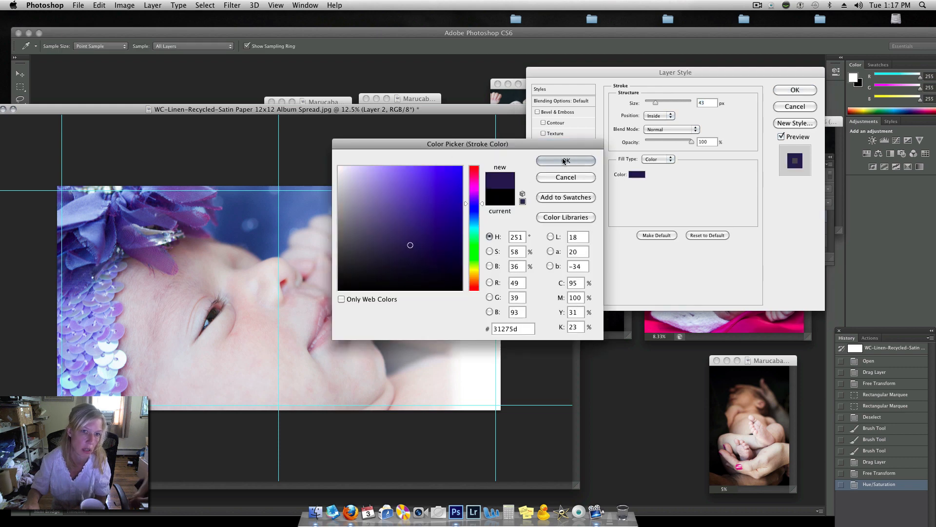
{"action": "key", "text": "Return"}
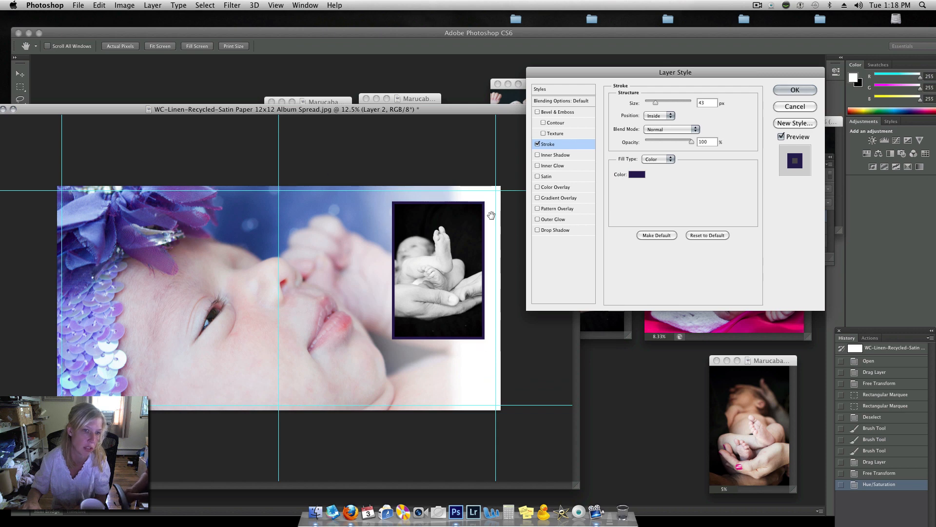
Step: Set the stroke to 57 px with 14% opacity and apply the layer style to the feet photo
{"action": "left_click_drag", "start_coordinate": [656, 101], "coordinate": [669, 102]}
{"action": "left_click_drag", "start_coordinate": [689, 142], "coordinate": [653, 144]}
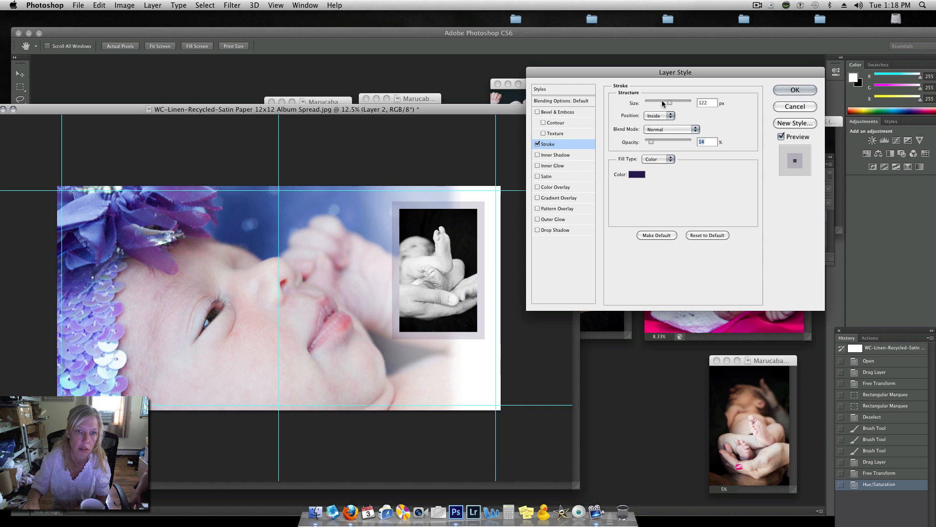
{"action": "left_click_drag", "start_coordinate": [667, 102], "coordinate": [657, 101]}
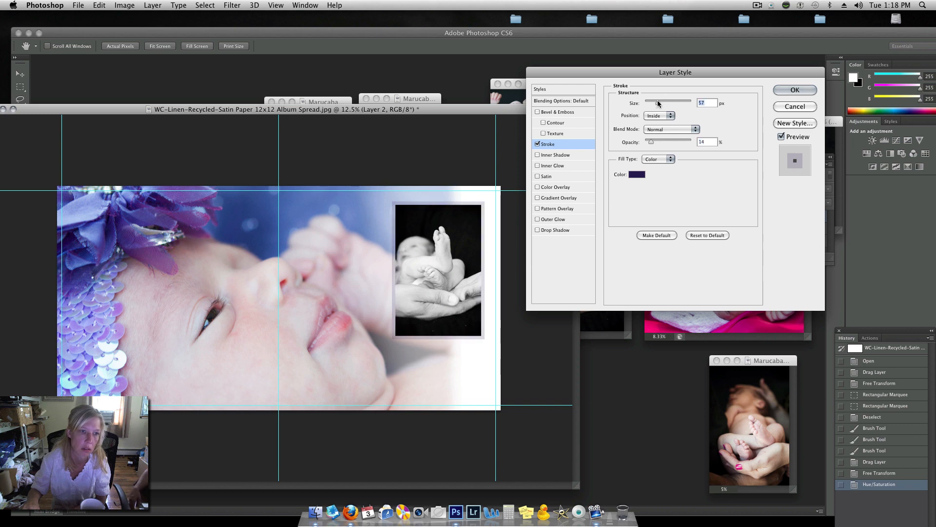
{"action": "left_click", "coordinate": [791, 90]}
Step: Add Marucababy-1008.jpg to the spread, scale it proportionally to about 49%, and align its top beside the feet photo's left edge
{"action": "left_click_drag", "start_coordinate": [538, 108], "coordinate": [580, 132]}
{"action": "left_click", "coordinate": [559, 86]}
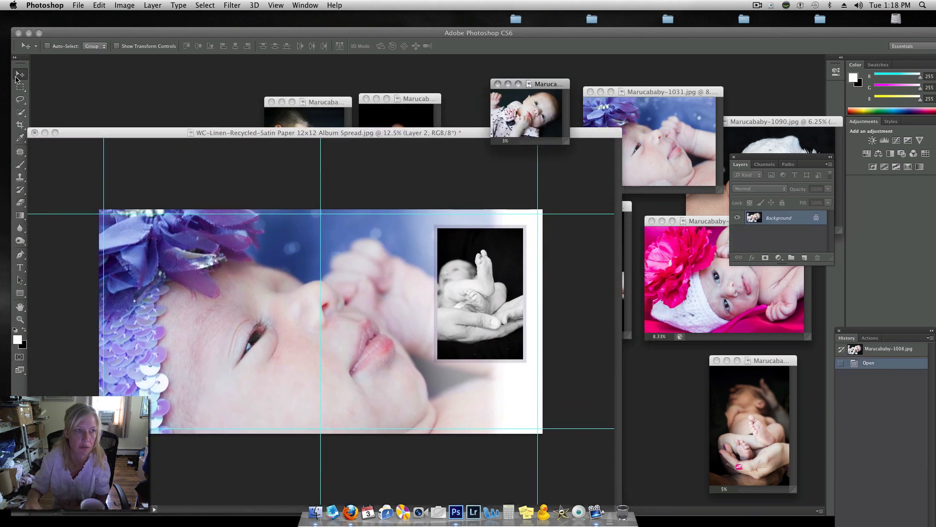
{"action": "left_click_drag", "start_coordinate": [533, 123], "coordinate": [356, 261]}
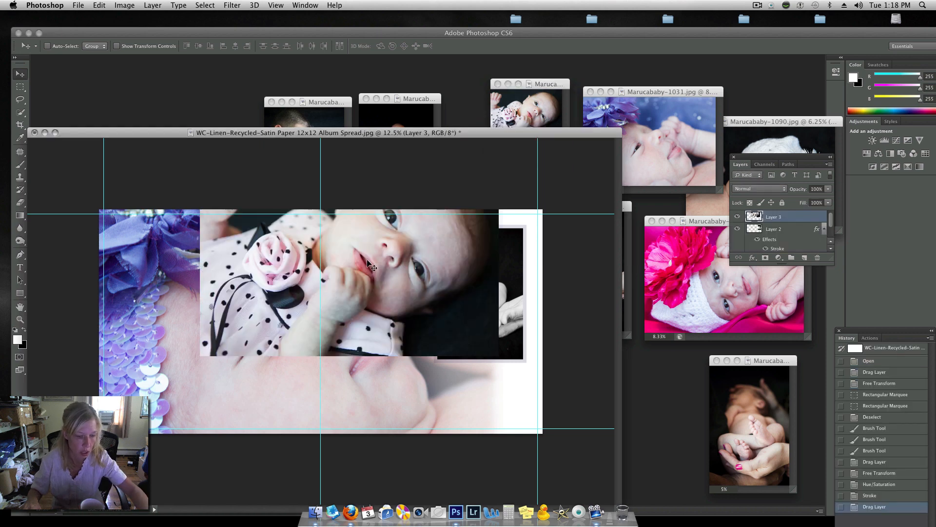
{"action": "key", "text": "super+t"}
{"action": "left_click_drag", "start_coordinate": [502, 158], "coordinate": [344, 260]}
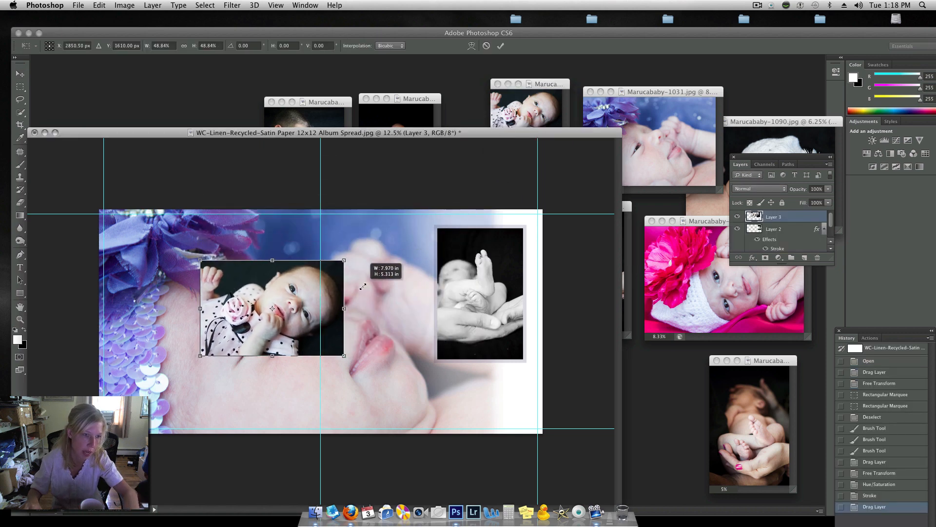
{"action": "left_click_drag", "start_coordinate": [297, 279], "coordinate": [378, 242]}
{"action": "key", "text": "Return"}
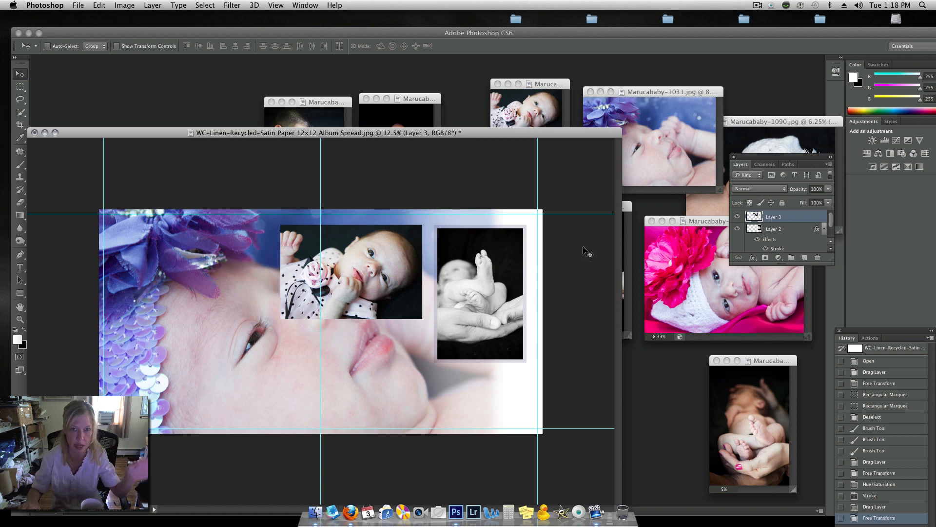
Step: Copy the stroke layer style from the black-and-white feet photo's layer, Layer 2
{"action": "left_click", "coordinate": [775, 230]}
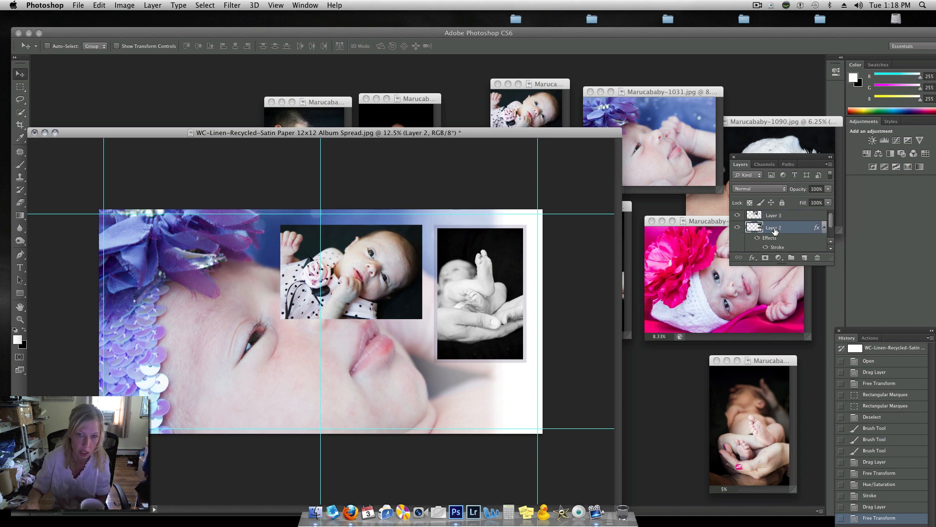
{"action": "right_click", "coordinate": [817, 230]}
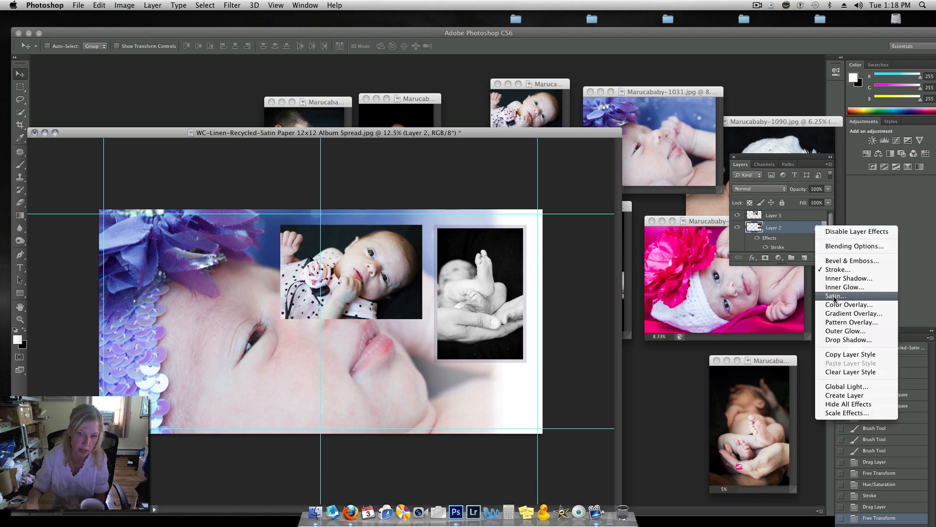
{"action": "left_click", "coordinate": [829, 354]}
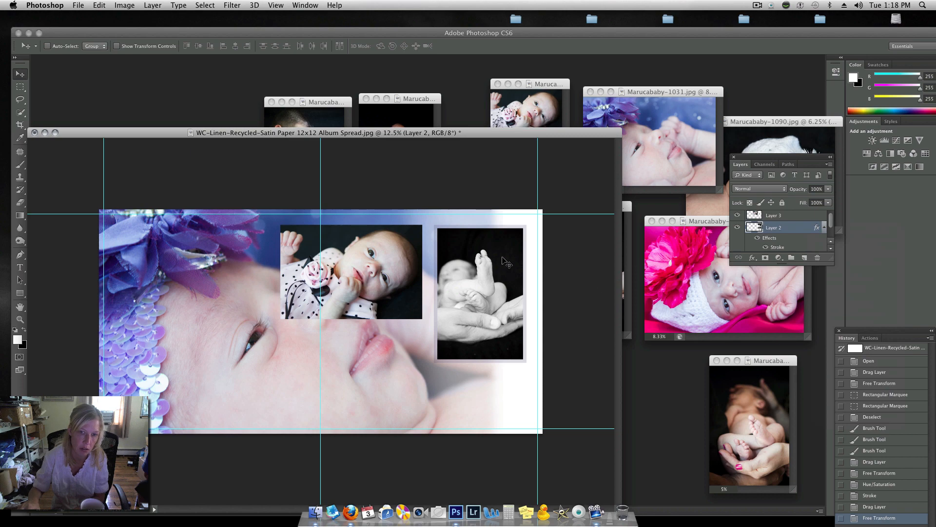
Step: Paste the copied stroke layer style onto the colour baby portrait's layer, Layer 3
{"action": "left_click", "coordinate": [779, 218]}
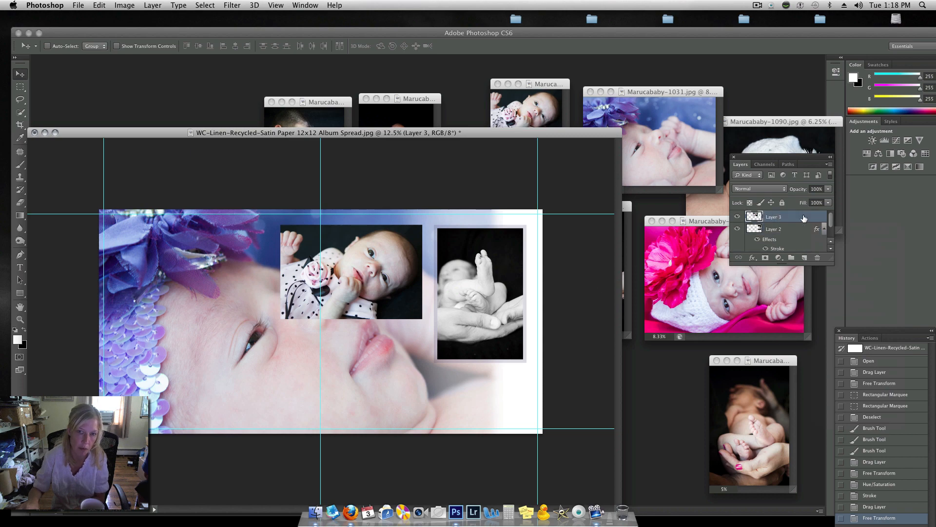
{"action": "right_click", "coordinate": [804, 218]}
{"action": "left_click", "coordinate": [737, 318]}
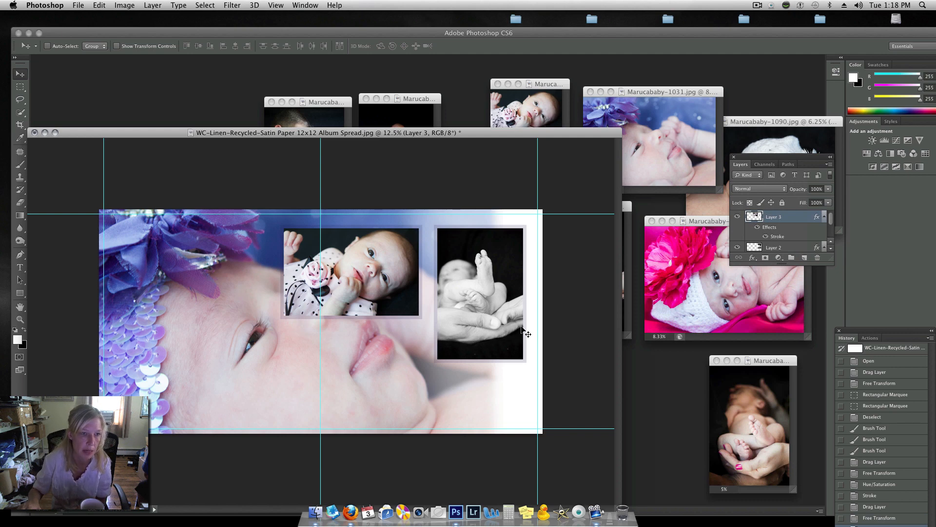
Step: Rotate the colour baby portrait about 14° counter-clockwise, try it in several places, and set it overlapping the feet photo's lower-left corner
{"action": "key", "text": "super+t"}
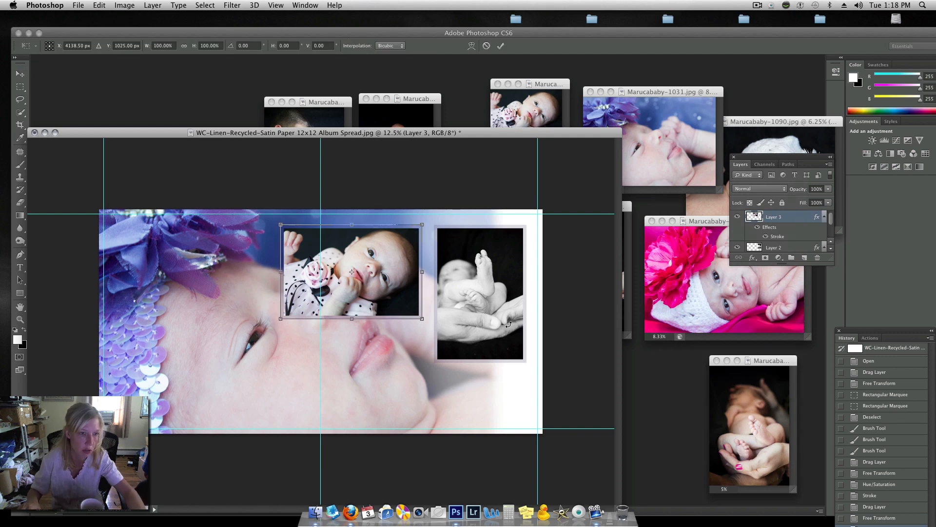
{"action": "left_click_drag", "start_coordinate": [430, 202], "coordinate": [414, 186]}
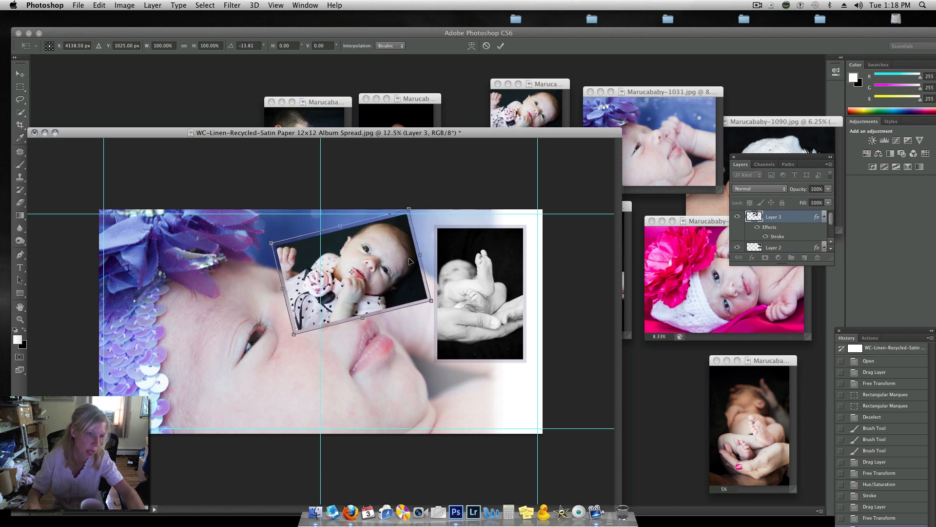
{"action": "left_click_drag", "start_coordinate": [410, 261], "coordinate": [218, 373]}
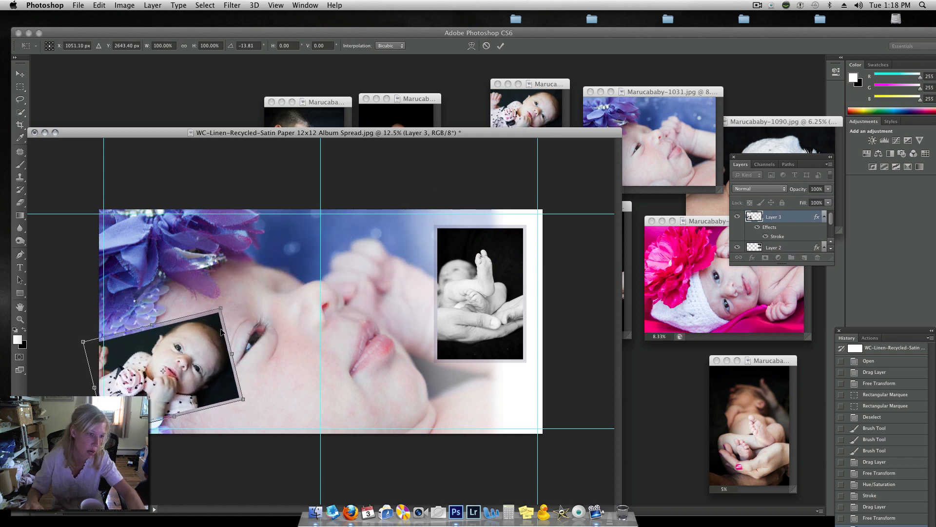
{"action": "left_click_drag", "start_coordinate": [222, 332], "coordinate": [254, 353]}
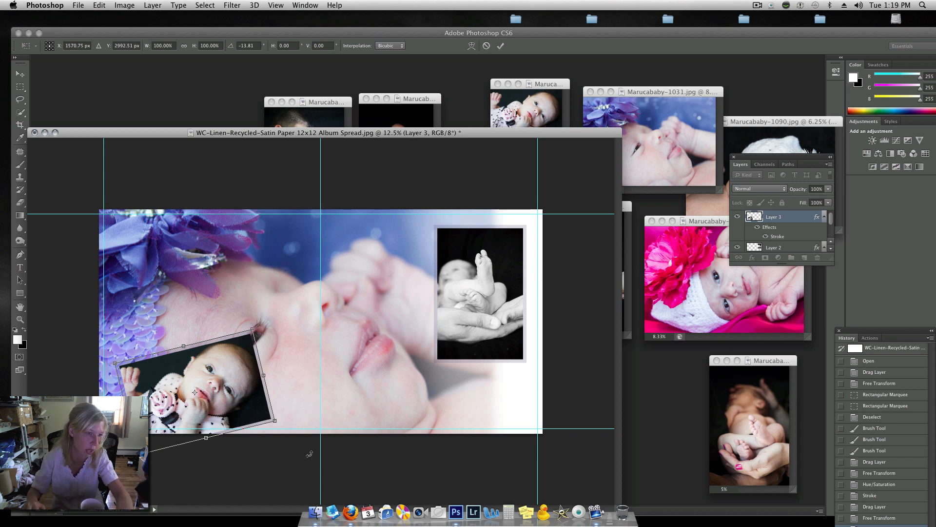
{"action": "left_click_drag", "start_coordinate": [220, 364], "coordinate": [358, 302]}
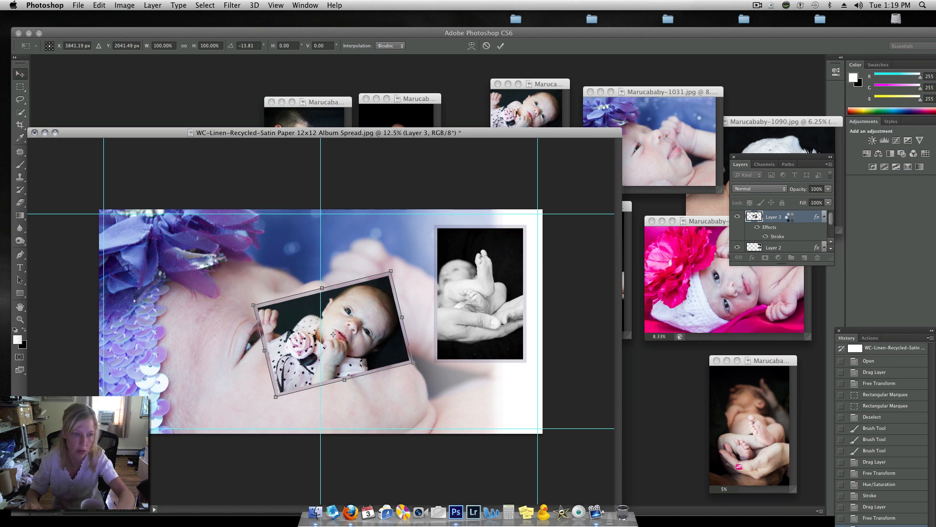
{"action": "key", "text": "Return"}
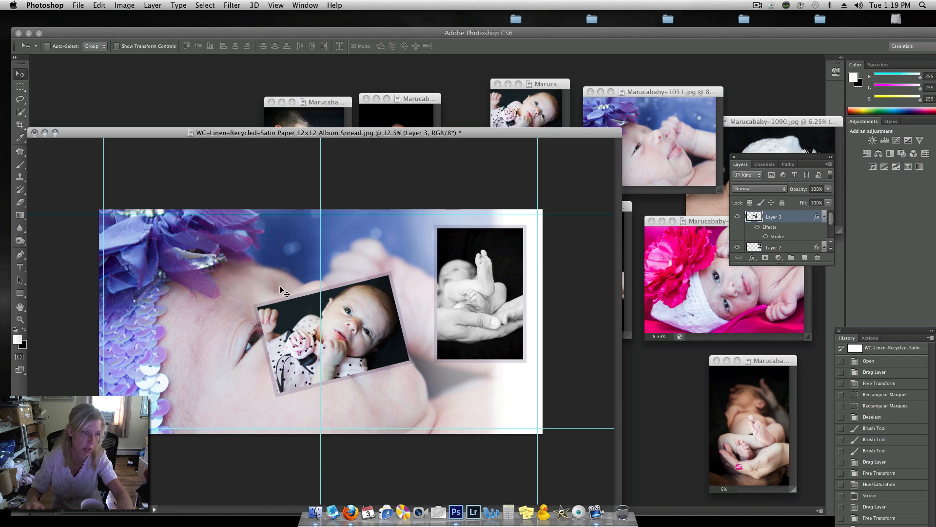
{"action": "key", "text": "super+t"}
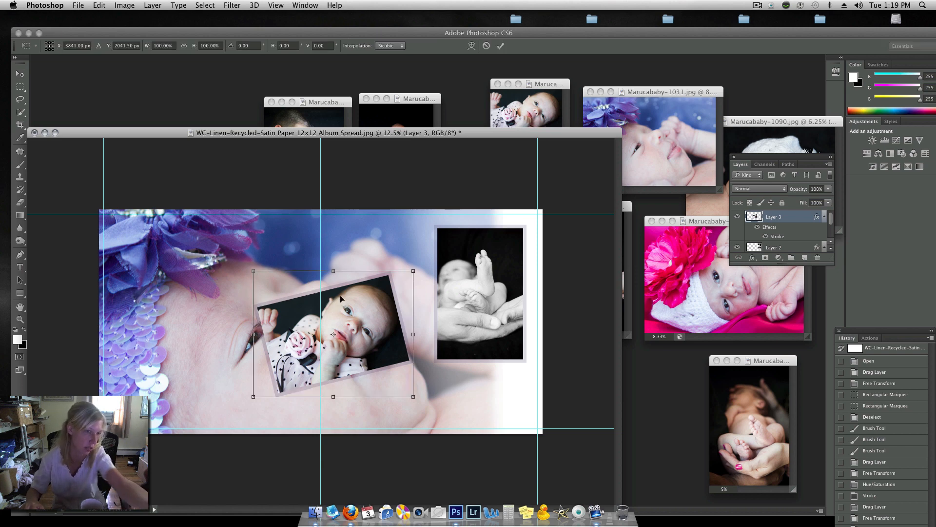
{"action": "key", "text": "Escape"}
{"action": "left_click_drag", "start_coordinate": [396, 281], "coordinate": [474, 315]}
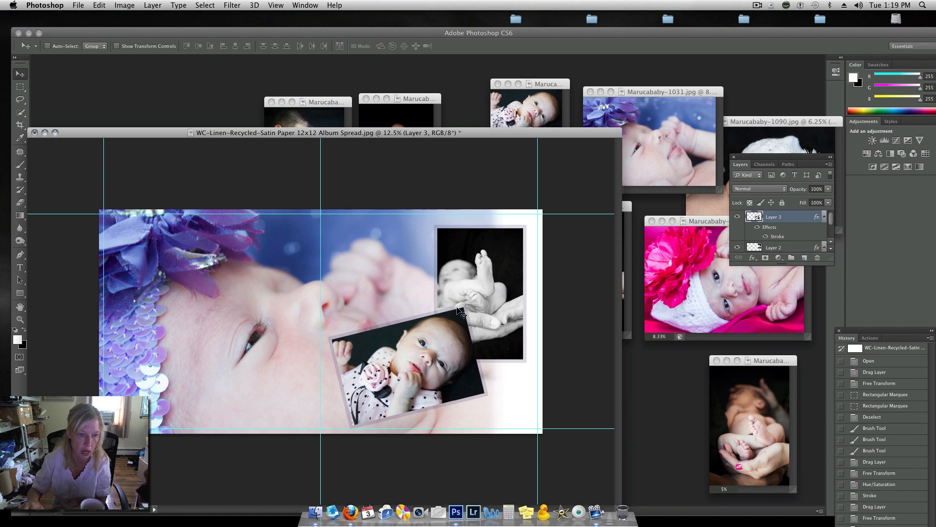
Step: Delete Layer 3, the tilted colour baby portrait, from the spread
{"action": "right_click", "coordinate": [795, 220]}
{"action": "left_click", "coordinate": [769, 201]}
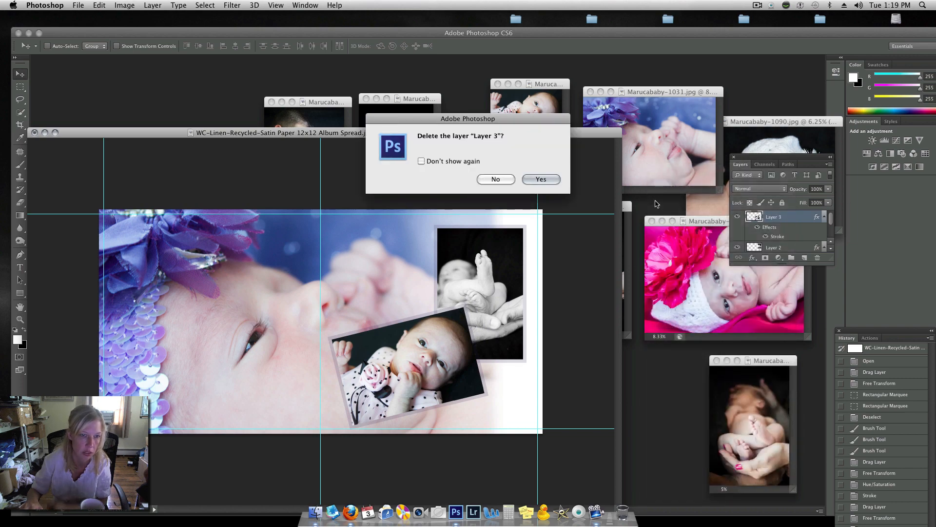
{"action": "left_click", "coordinate": [531, 180]}
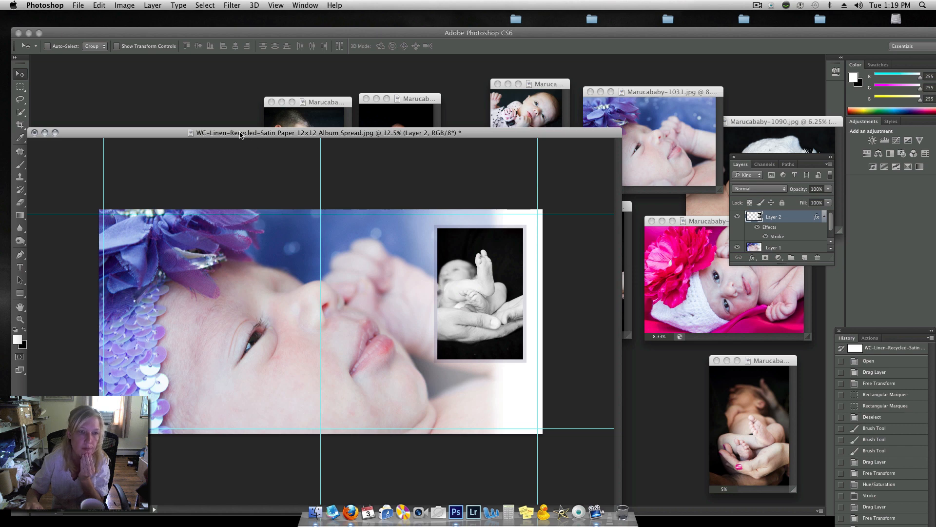
Step: Search the computer for a file to open using the term "placeholders"
{"action": "left_click", "coordinate": [78, 6]}
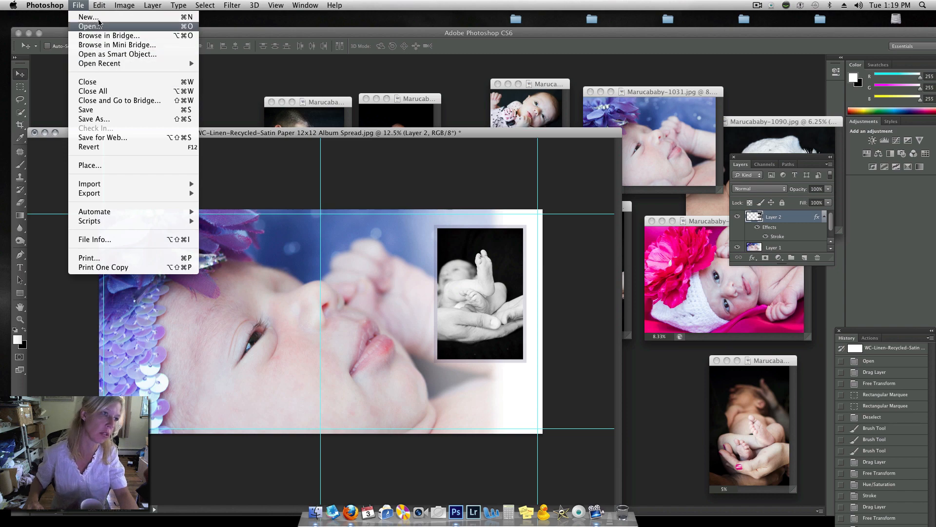
{"action": "left_click", "coordinate": [221, 38]}
{"action": "key", "text": "super+o"}
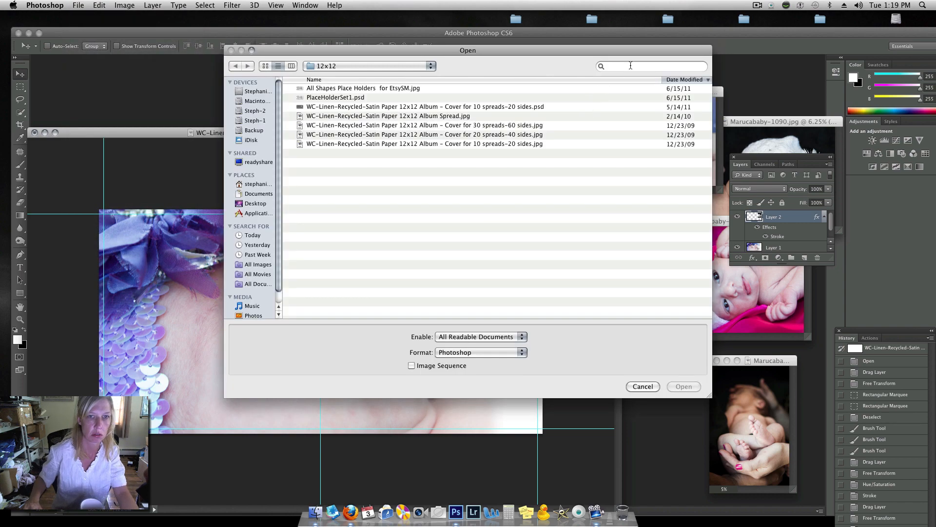
{"action": "left_click", "coordinate": [631, 66]}
{"action": "type", "text": "place"}
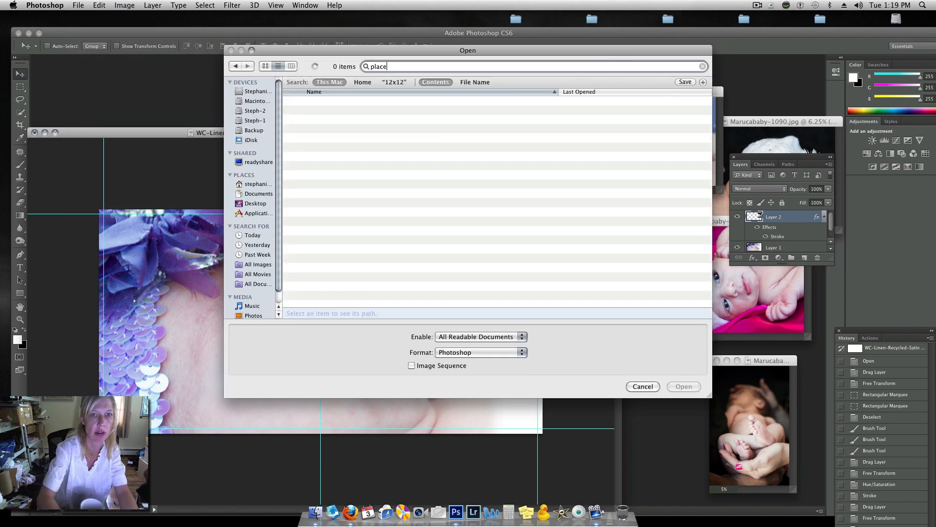
{"action": "type", "text": "holders"}
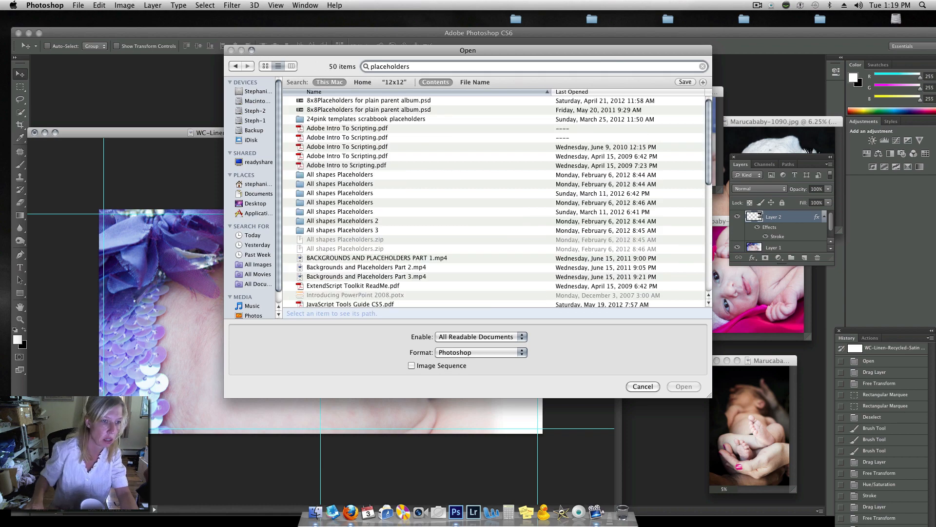
Step: Search for "all shape" instead and open the first All Shapes Place Holders Album Spread.psd without updating its text layers
{"action": "double_click", "coordinate": [421, 69]}
{"action": "type", "text": "alls ="}
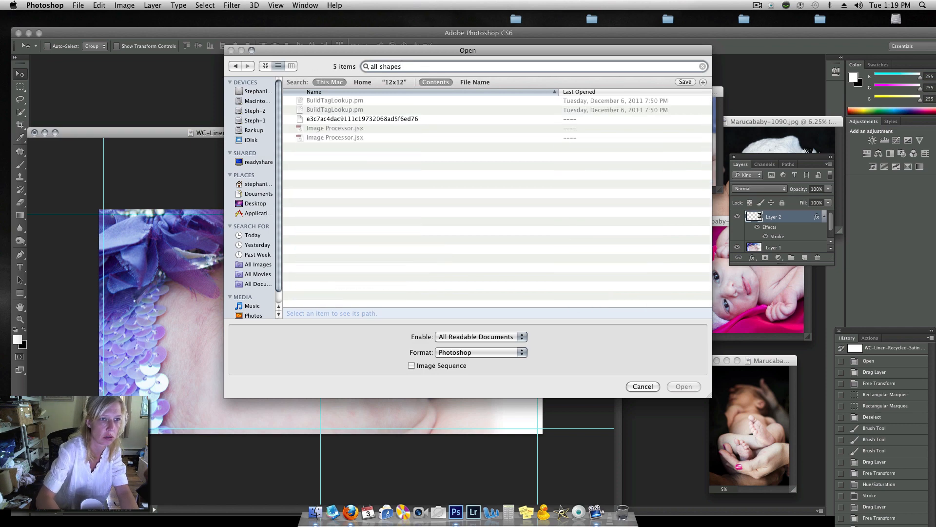
{"action": "key", "text": "BackSpace"}
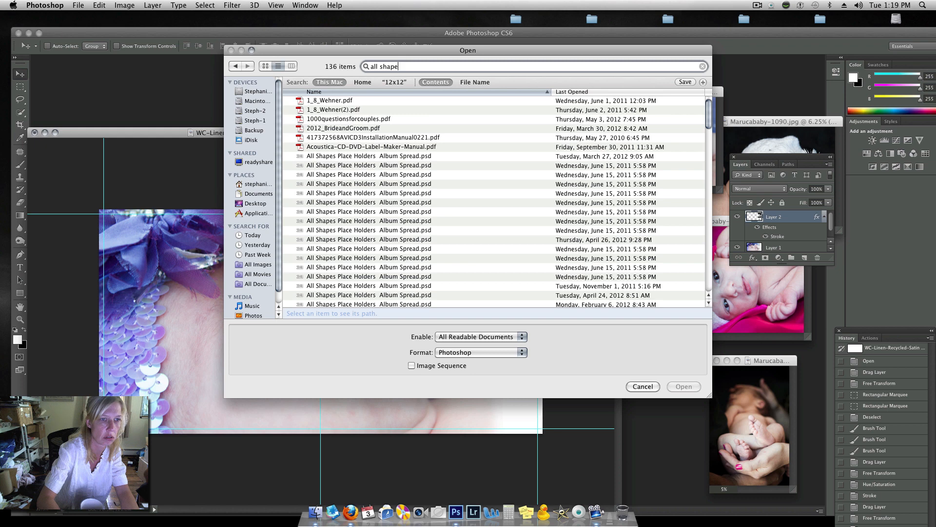
{"action": "left_click", "coordinate": [353, 157]}
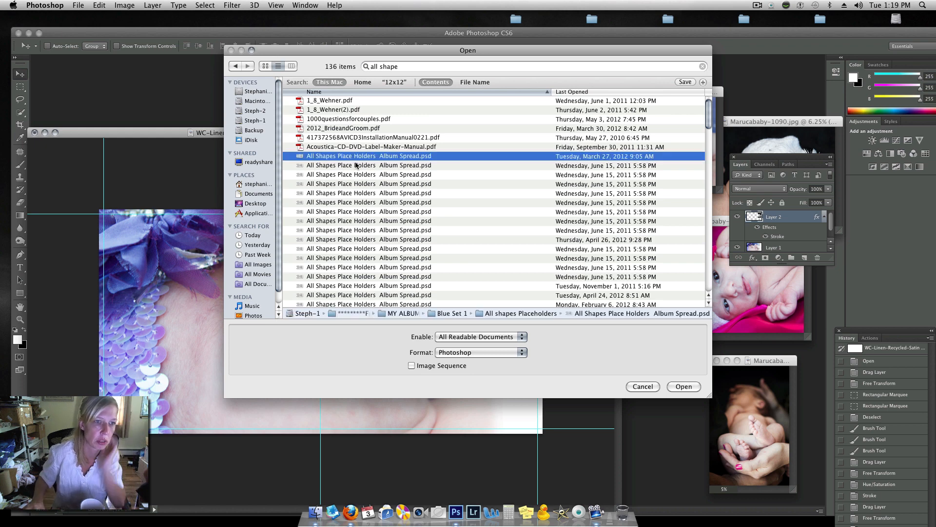
{"action": "left_click", "coordinate": [682, 386]}
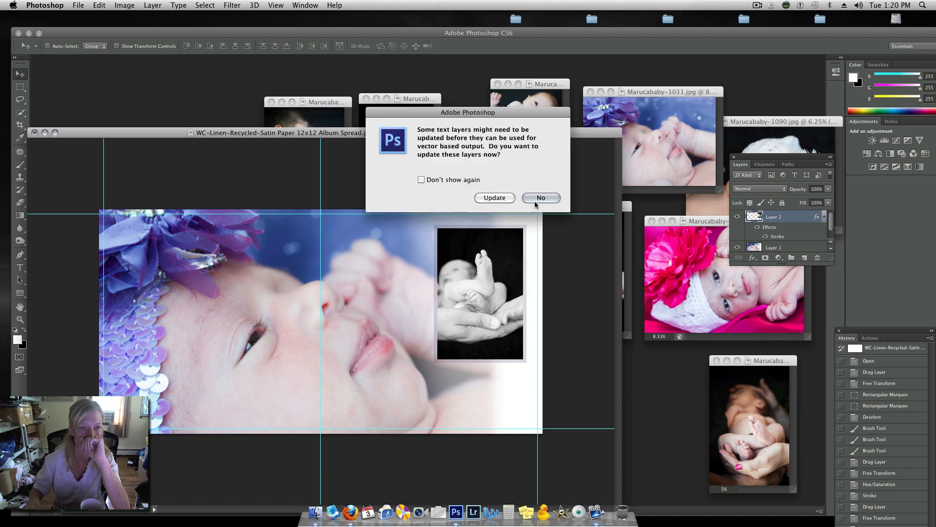
{"action": "left_click", "coordinate": [540, 197]}
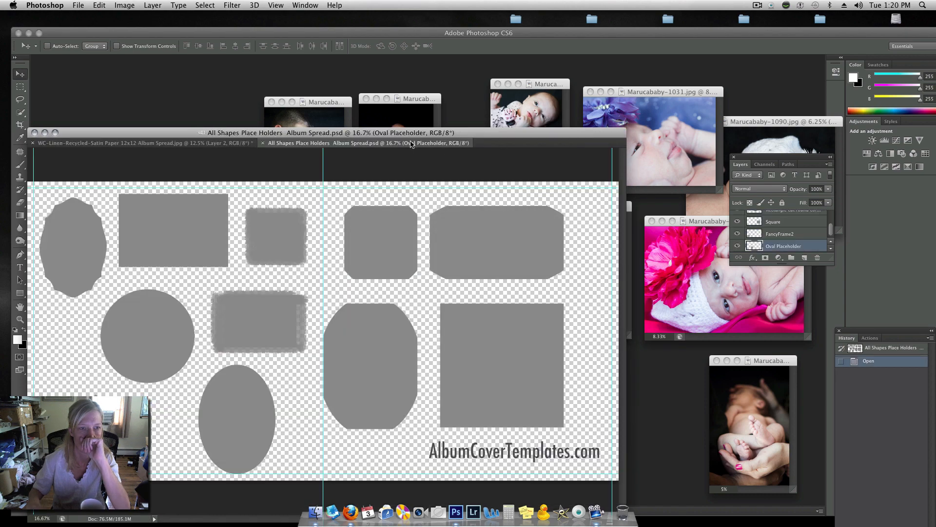
Step: Float the placeholder document in its own window above the spread, zoomed out to 8.33%
{"action": "left_click_drag", "start_coordinate": [412, 143], "coordinate": [583, 185]}
{"action": "left_click_drag", "start_coordinate": [592, 73], "coordinate": [758, 67]}
{"action": "key", "text": "super+minus"}
{"action": "key", "text": "super+minus"}
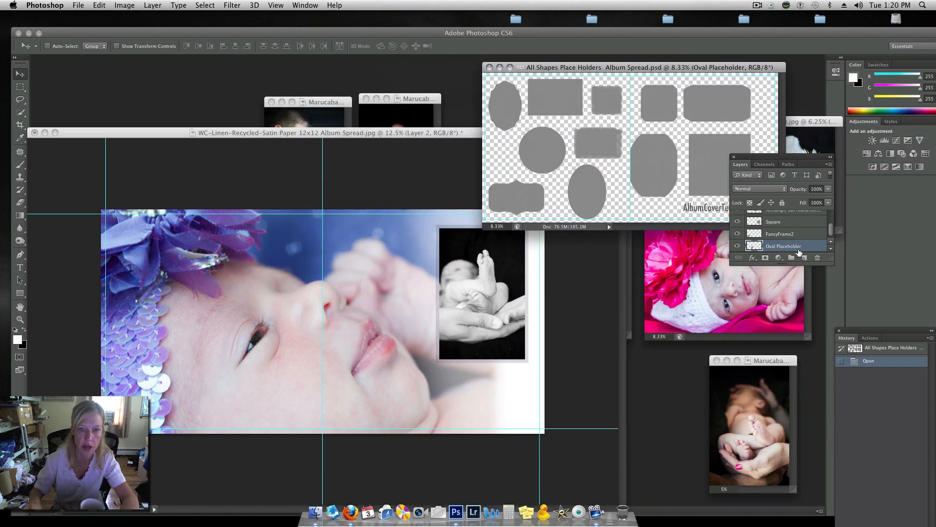
Step: Copy the Square placeholder layer into the album spread, scale it to about 81%, and place it in the upper-left corner inside the guides
{"action": "left_click", "coordinate": [781, 223]}
{"action": "left_click_drag", "start_coordinate": [785, 225], "coordinate": [316, 279]}
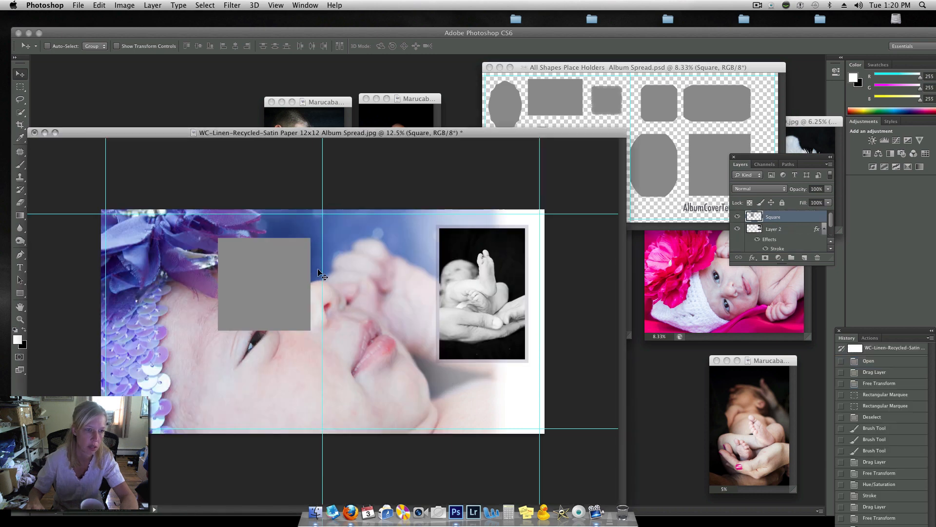
{"action": "key", "text": "super+t"}
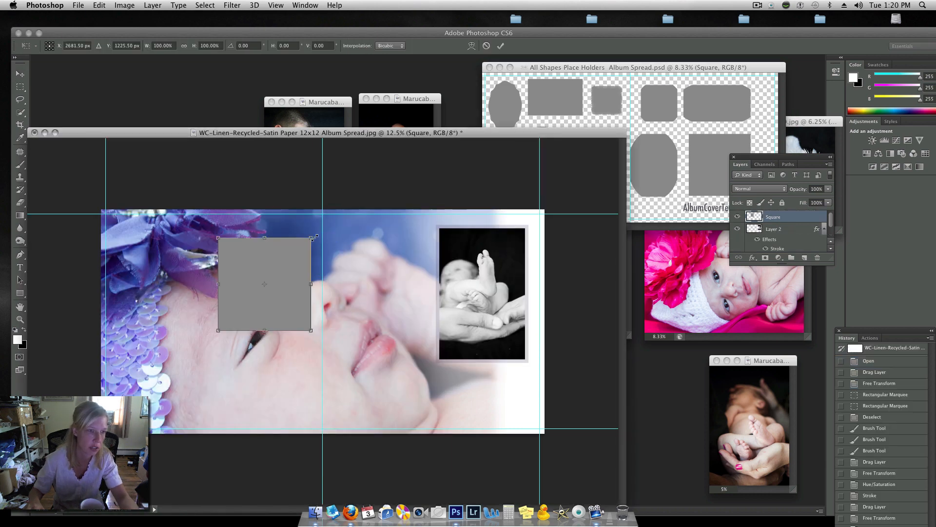
{"action": "left_click_drag", "start_coordinate": [310, 239], "coordinate": [162, 234]}
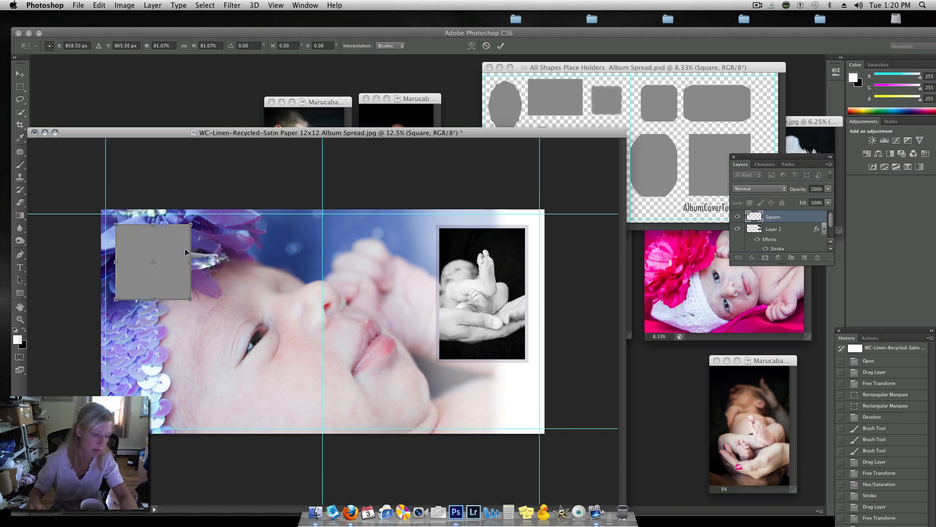
{"action": "key", "text": "Return"}
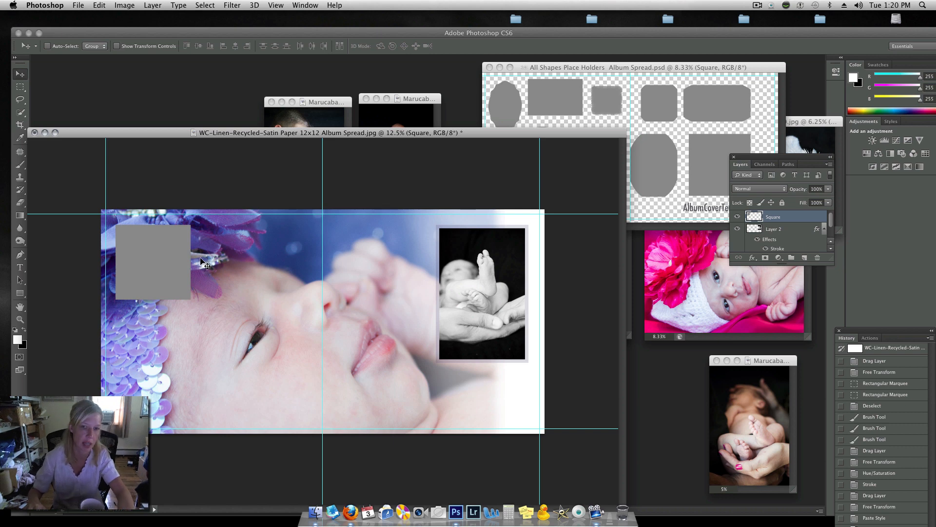
Step: Duplicate the Square layer as Square copy and place the copy just right of the first square, level with it
{"action": "right_click", "coordinate": [788, 222]}
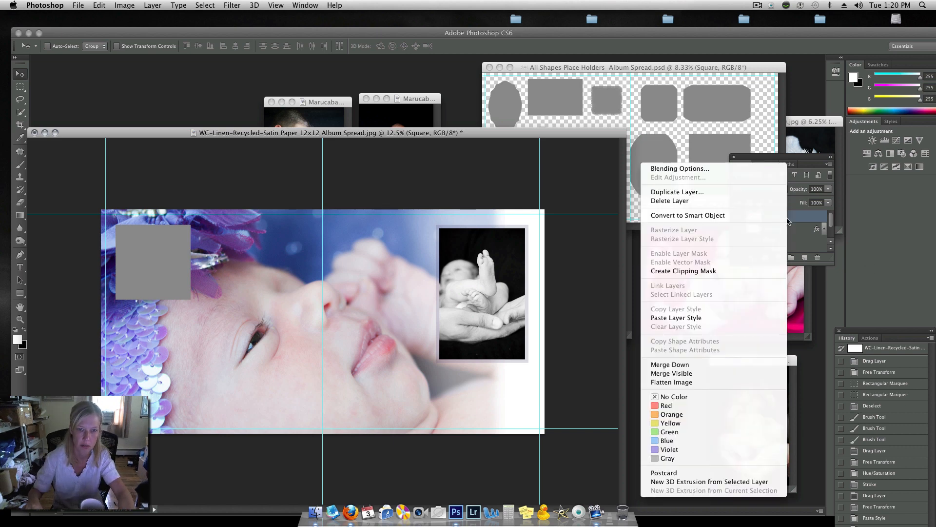
{"action": "left_click", "coordinate": [746, 193]}
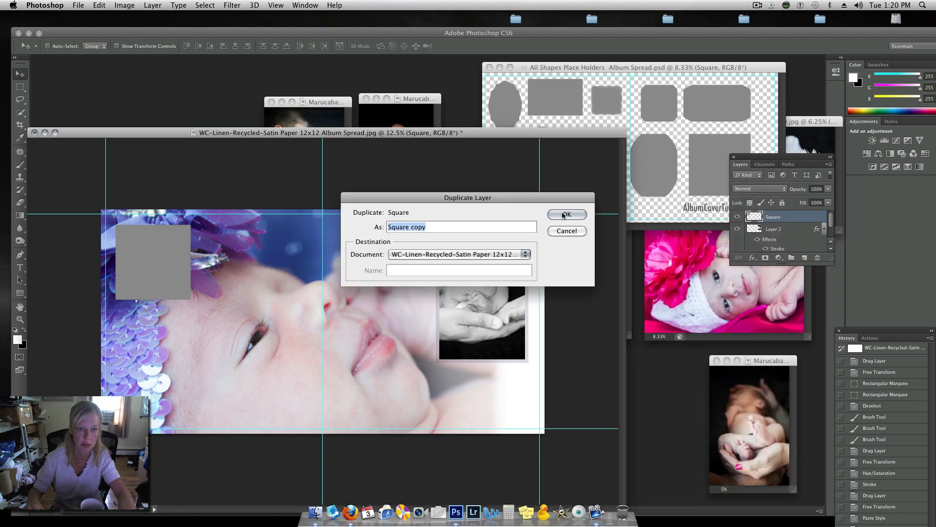
{"action": "left_click", "coordinate": [566, 214]}
{"action": "left_click_drag", "start_coordinate": [145, 259], "coordinate": [231, 258]}
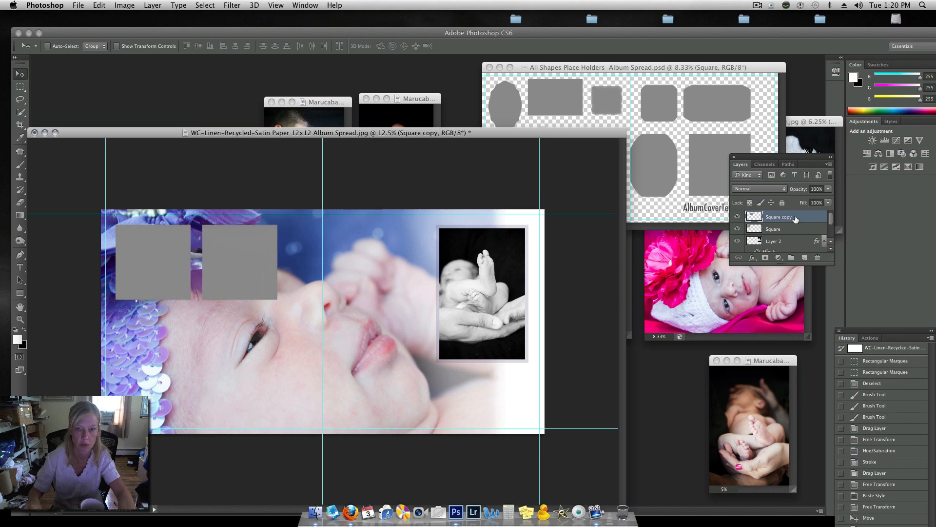
{"action": "right_click", "coordinate": [796, 219]}
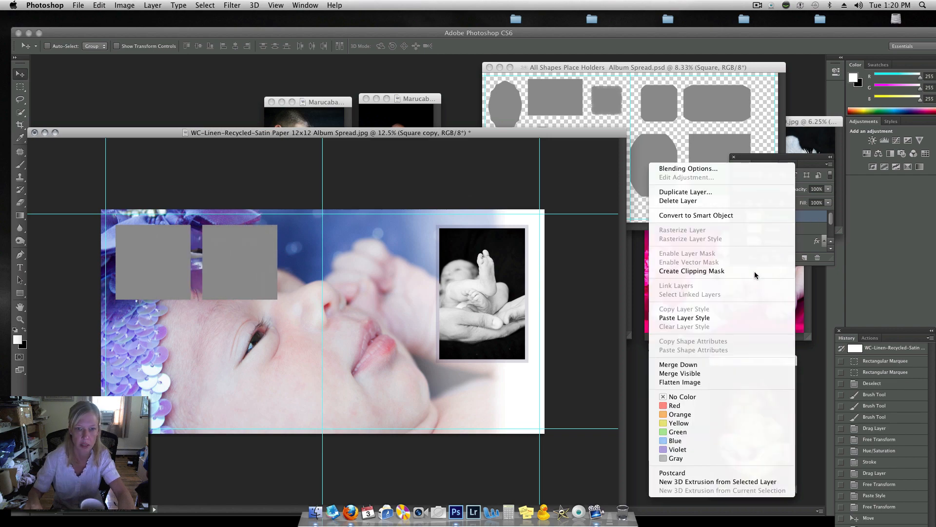
{"action": "left_click", "coordinate": [753, 200]}
{"action": "left_click", "coordinate": [541, 179]}
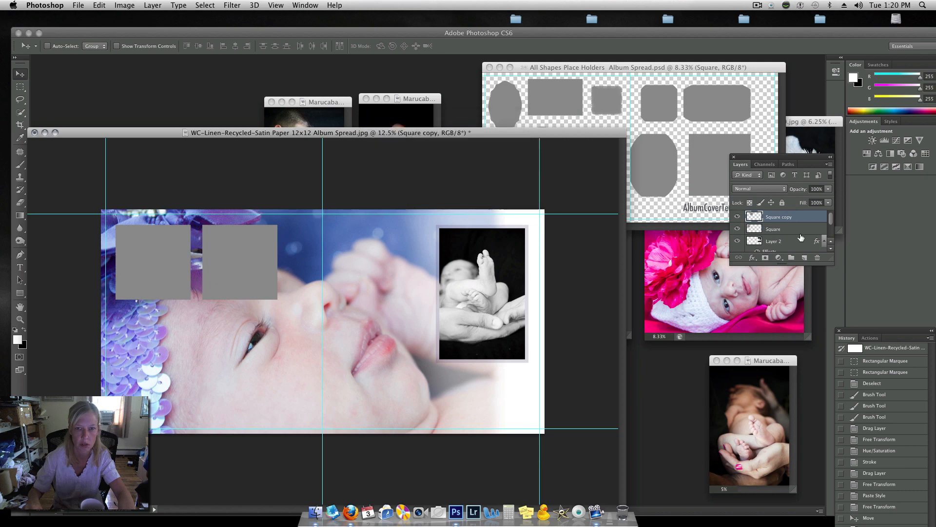
Step: Duplicate the Square copy layer and move the duplicate to the right to make a third square in the top row
{"action": "right_click", "coordinate": [806, 223]}
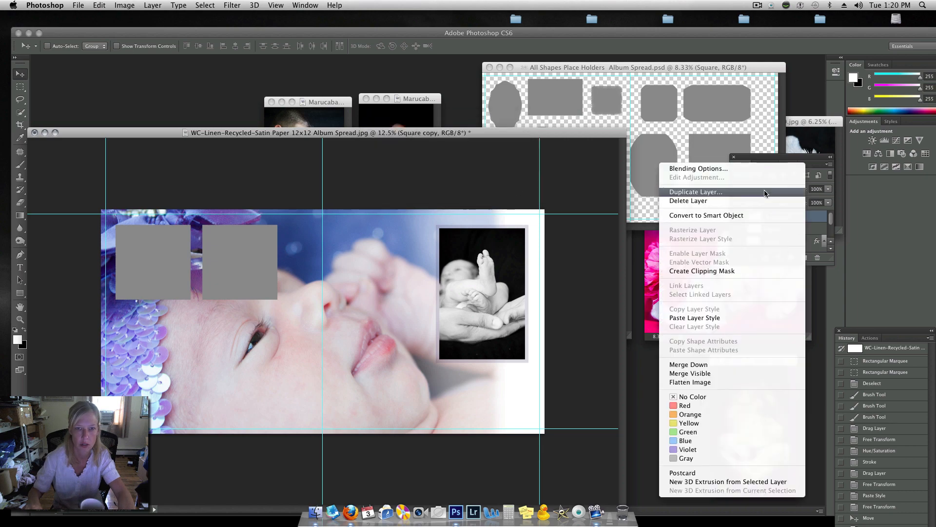
{"action": "left_click", "coordinate": [154, 228]}
{"action": "left_click", "coordinate": [566, 214]}
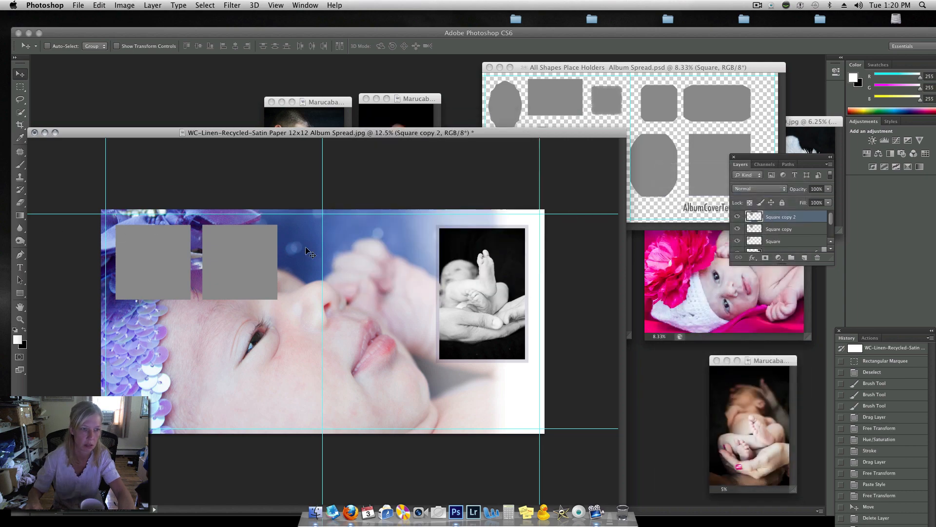
{"action": "left_click_drag", "start_coordinate": [228, 264], "coordinate": [311, 264]}
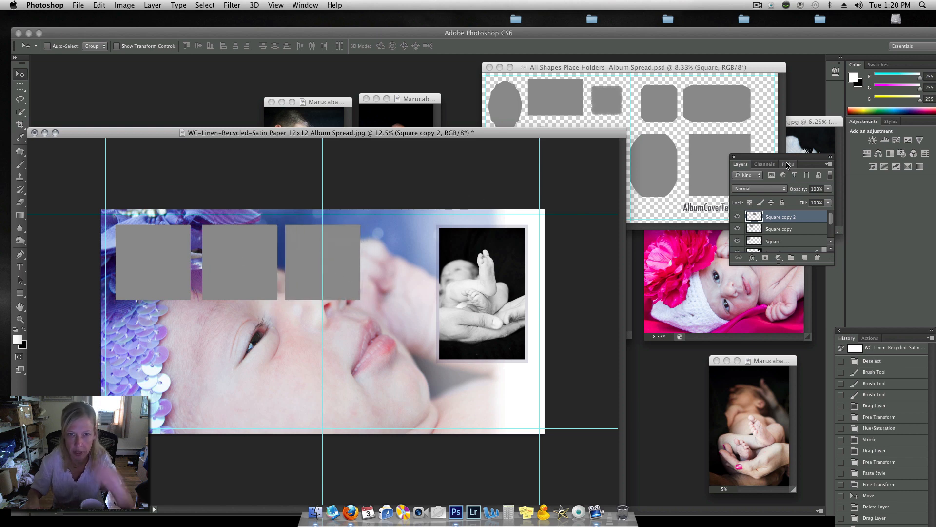
Step: Copy the baby photo with the pink flower into the album spread and place its layer directly above the Square layer
{"action": "left_click", "coordinate": [710, 314]}
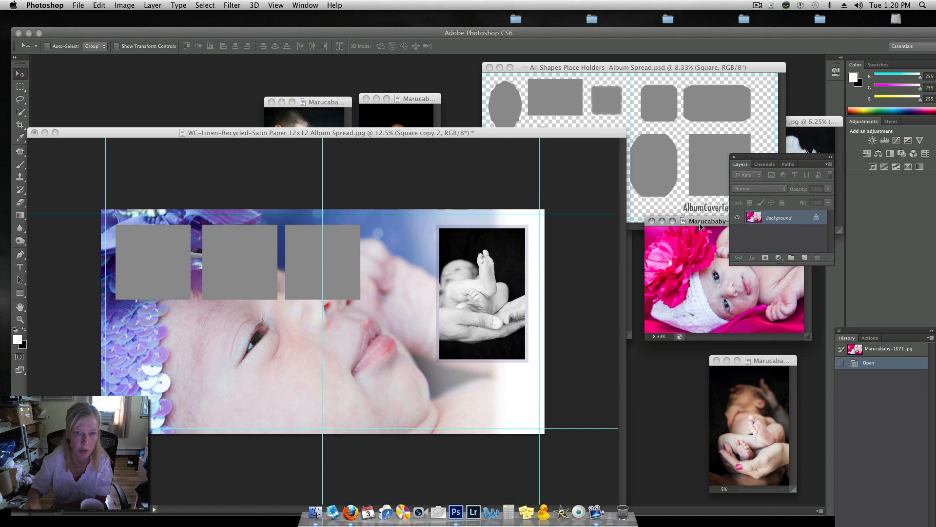
{"action": "left_click_drag", "start_coordinate": [701, 222], "coordinate": [641, 228]}
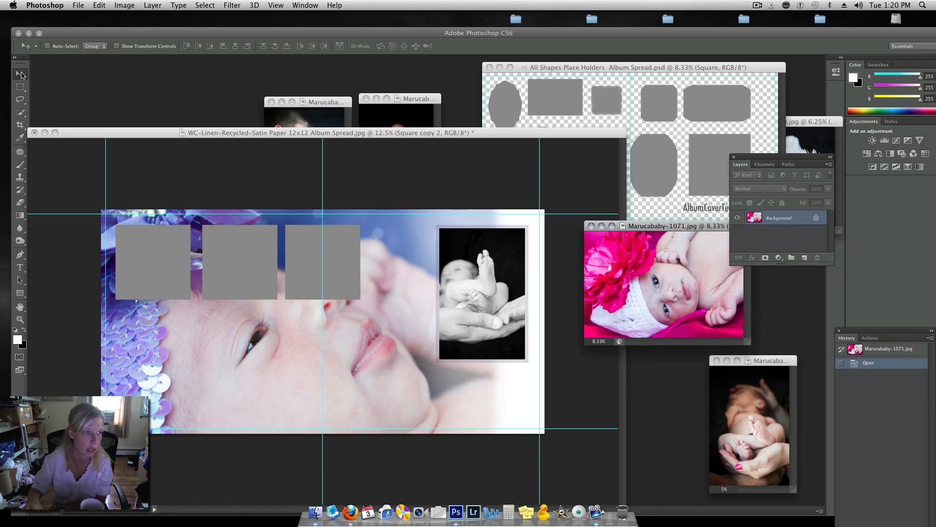
{"action": "left_click_drag", "start_coordinate": [613, 295], "coordinate": [141, 264]}
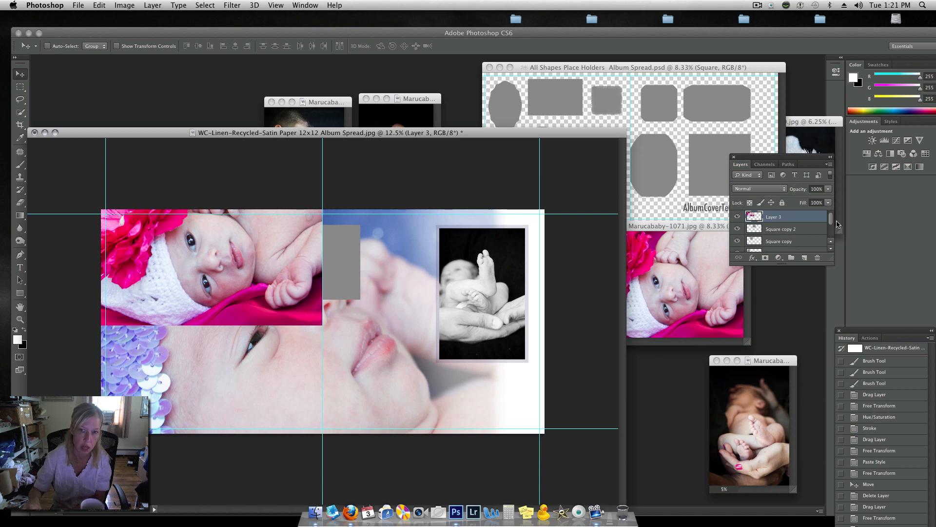
{"action": "left_click_drag", "start_coordinate": [831, 276], "coordinate": [832, 341]}
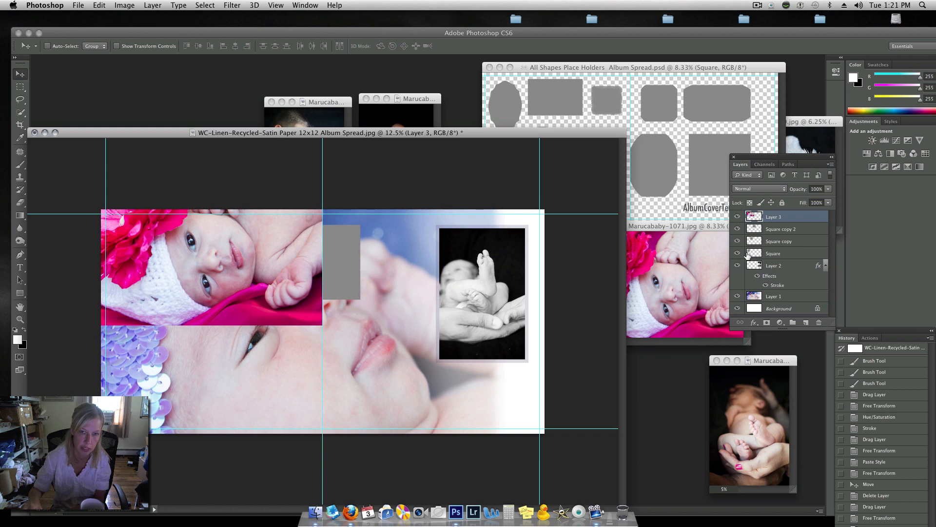
{"action": "left_click_drag", "start_coordinate": [803, 221], "coordinate": [800, 249]}
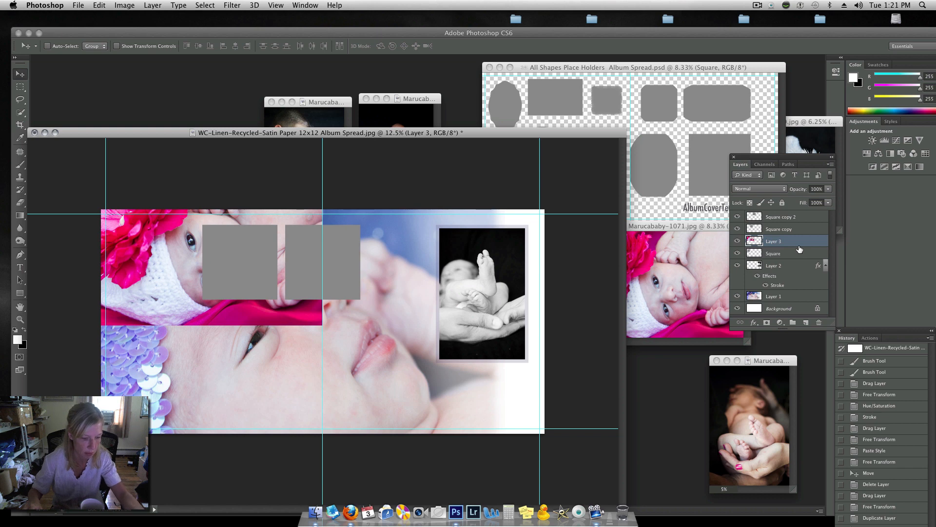
Step: Try clipping the pink flower photo to the first square placeholder, toggling the clipping mask on and off
{"action": "left_click_drag", "start_coordinate": [799, 249], "coordinate": [799, 243]}
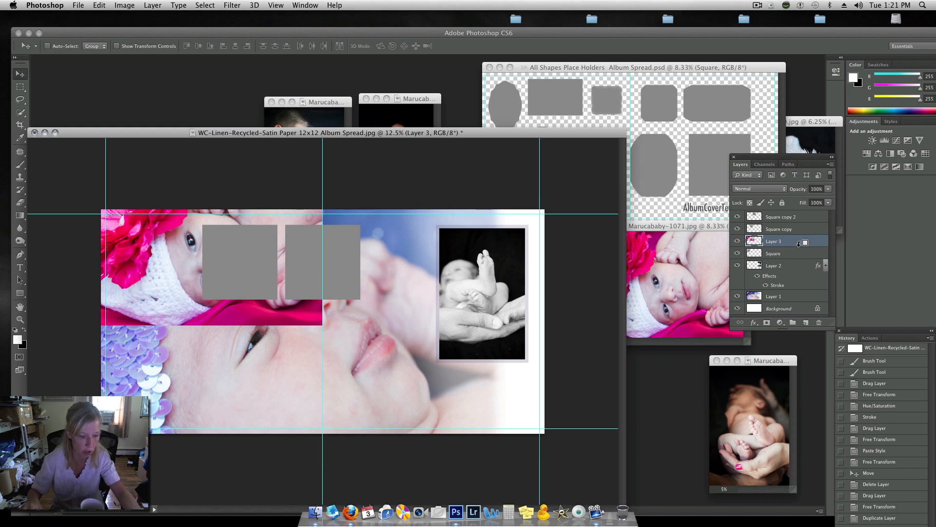
{"action": "key", "text": "alt+super+g"}
{"action": "key", "text": "alt+super+g"}
{"action": "key", "text": "alt+super+g"}
{"action": "key", "text": "alt+super+g"}
{"action": "key", "text": "alt+super+g"}
{"action": "key", "text": "alt+super+g"}
{"action": "key", "text": "alt+super+g"}
{"action": "key", "text": "alt+super+g"}
{"action": "key", "text": "alt+super+g"}
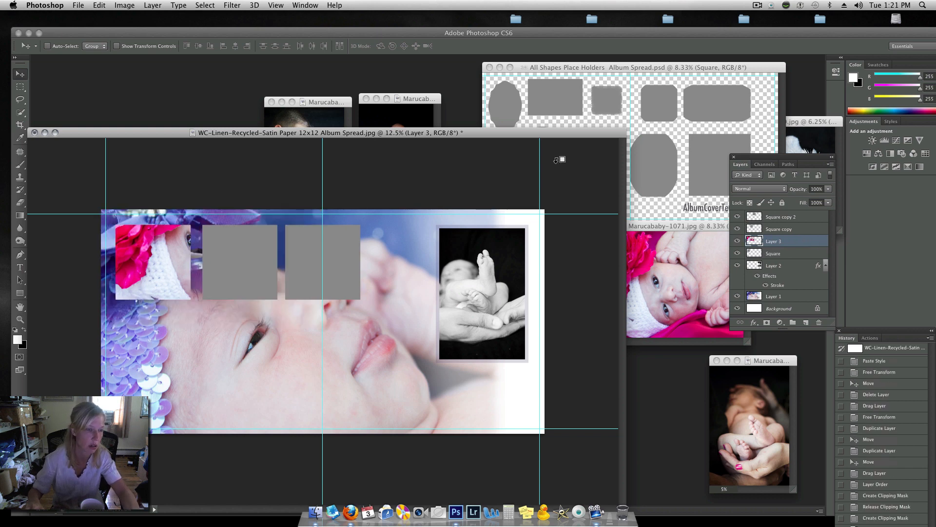
{"action": "left_click", "coordinate": [125, 6]}
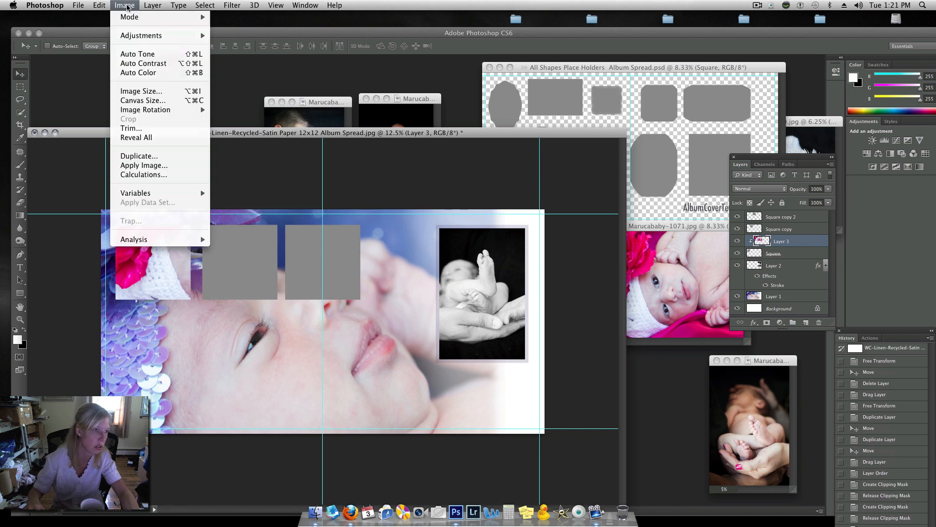
{"action": "mouse_move", "coordinate": [149, 6]}
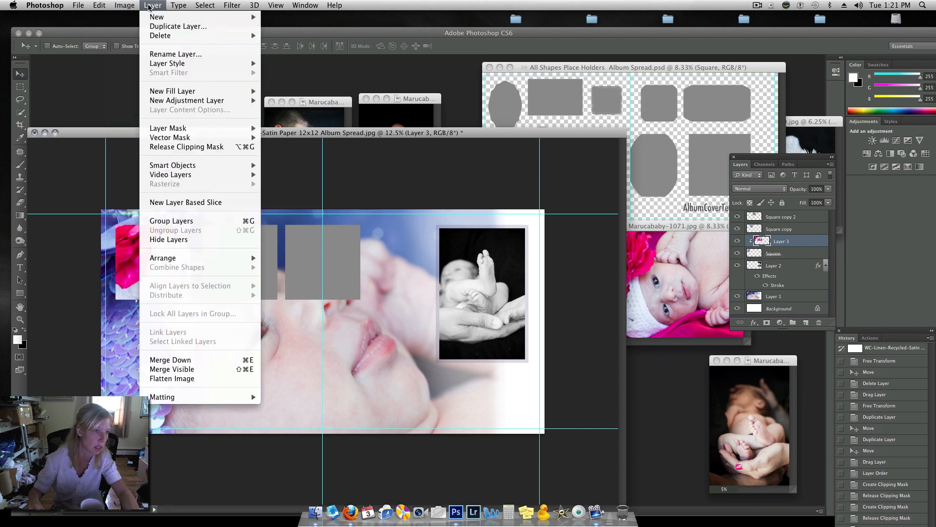
{"action": "mouse_move", "coordinate": [164, 101]}
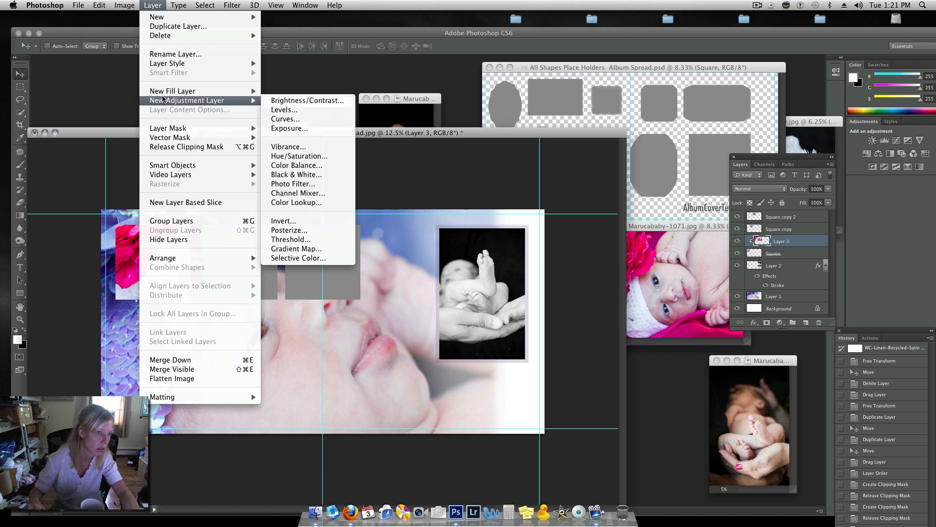
{"action": "left_click", "coordinate": [186, 148]}
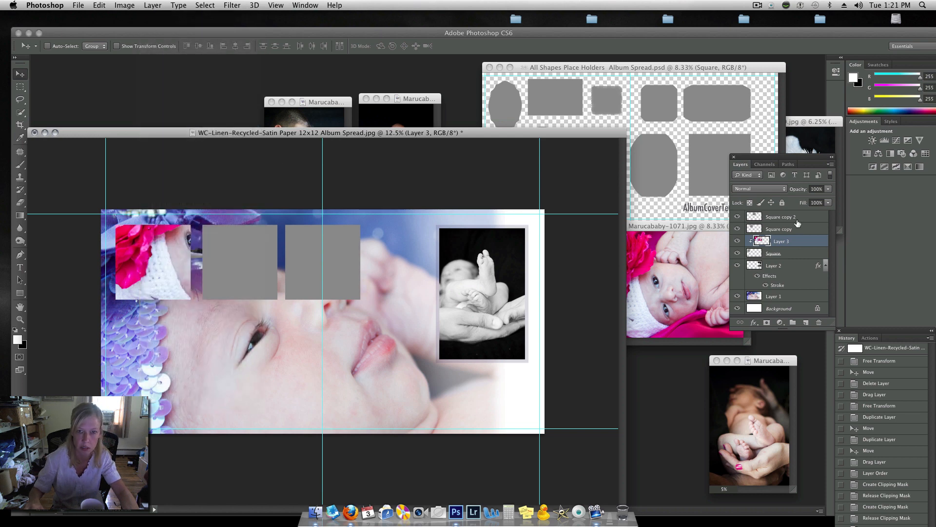
Step: Move the pink flower photo's layer above Square copy and clip it to the middle square with a clipping mask
{"action": "left_click_drag", "start_coordinate": [783, 242], "coordinate": [780, 225]}
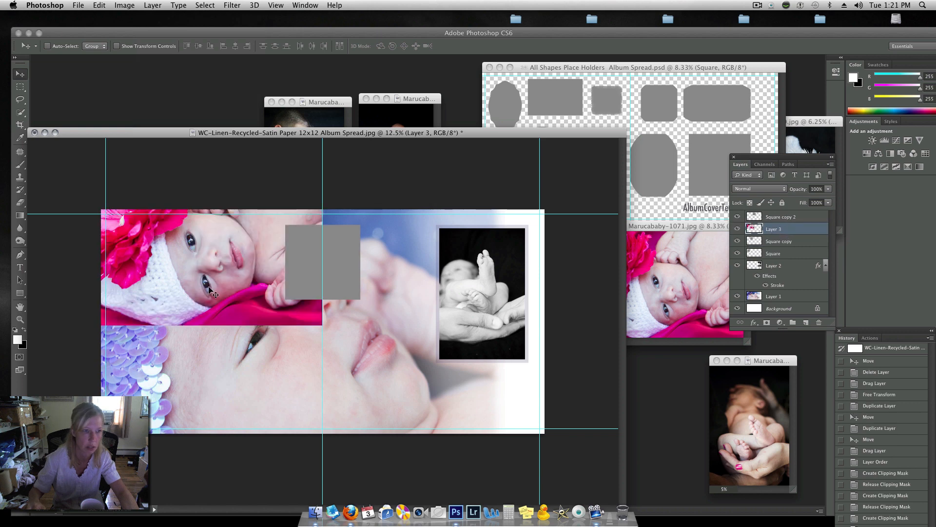
{"action": "left_click", "coordinate": [146, 6]}
{"action": "left_click", "coordinate": [175, 147]}
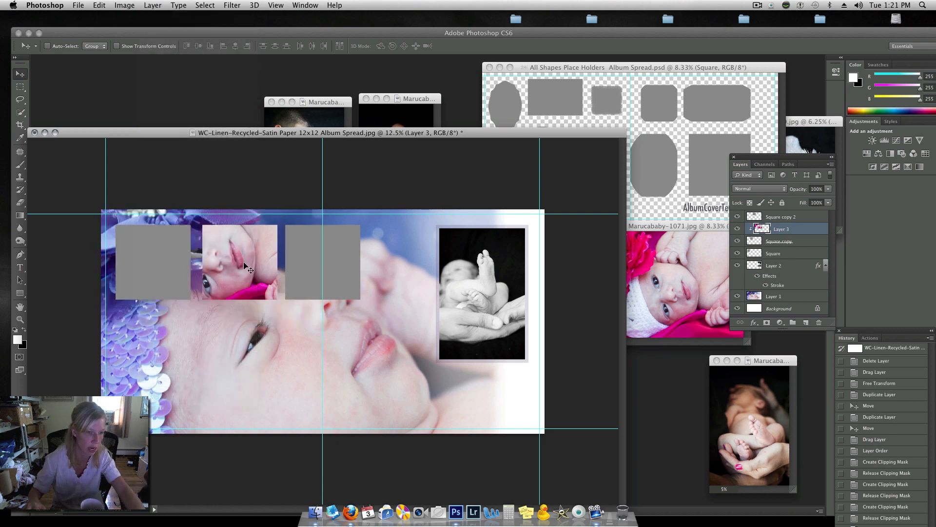
Step: Scale the clipped pink flower photo to about 50% and position it so the baby's face and flower fill the middle square
{"action": "key", "text": "super+t"}
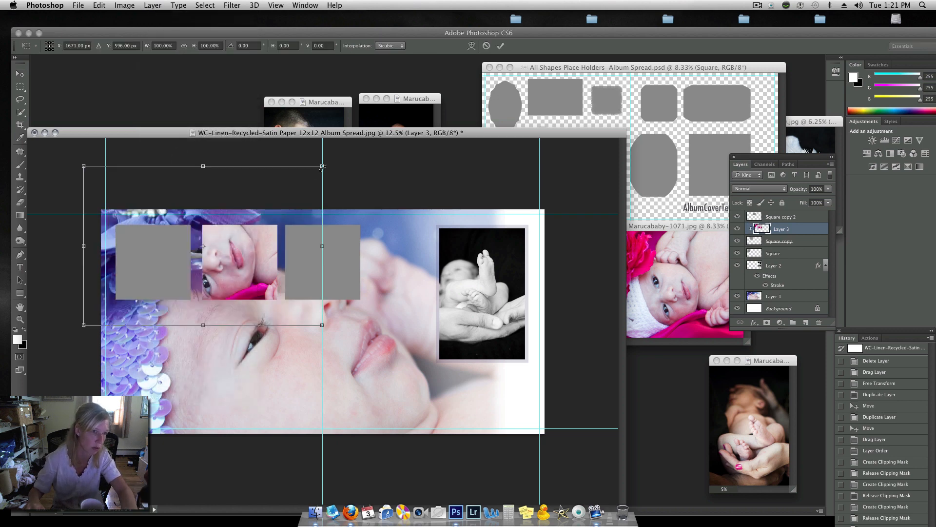
{"action": "left_click_drag", "start_coordinate": [321, 167], "coordinate": [192, 251]}
{"action": "left_click_drag", "start_coordinate": [146, 281], "coordinate": [253, 249]}
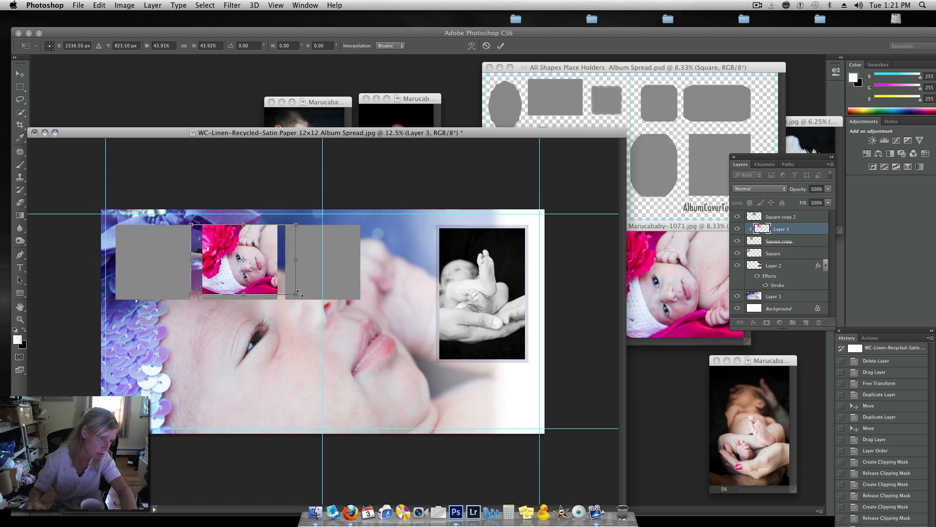
{"action": "left_click_drag", "start_coordinate": [295, 294], "coordinate": [307, 302]}
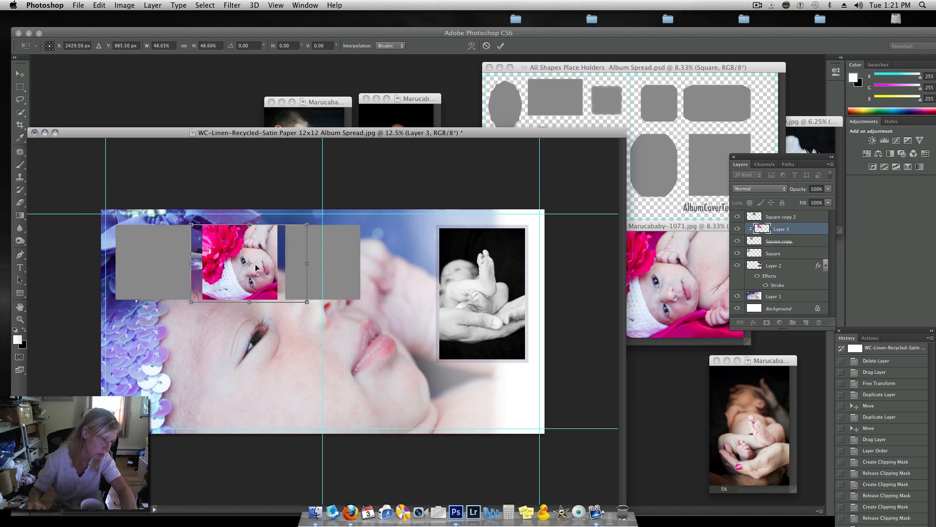
{"action": "left_click_drag", "start_coordinate": [251, 264], "coordinate": [254, 254]}
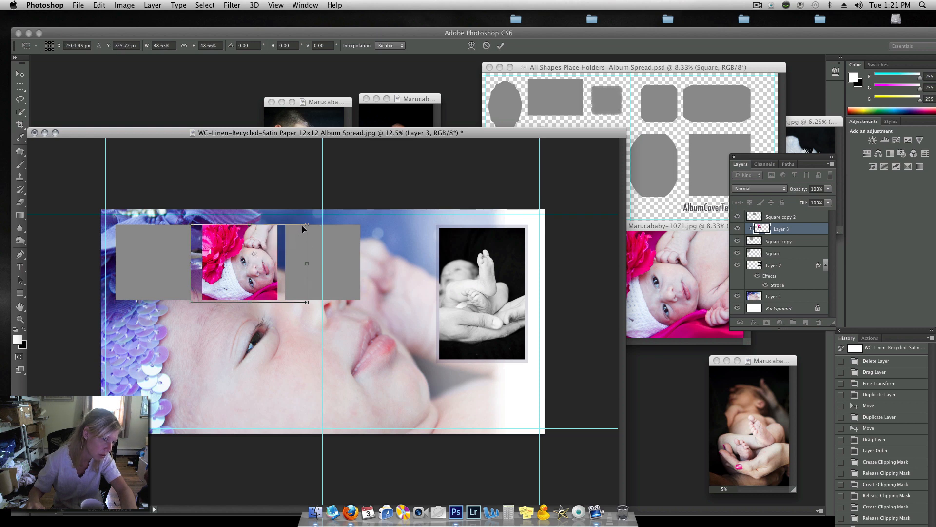
{"action": "left_click_drag", "start_coordinate": [307, 224], "coordinate": [307, 225]}
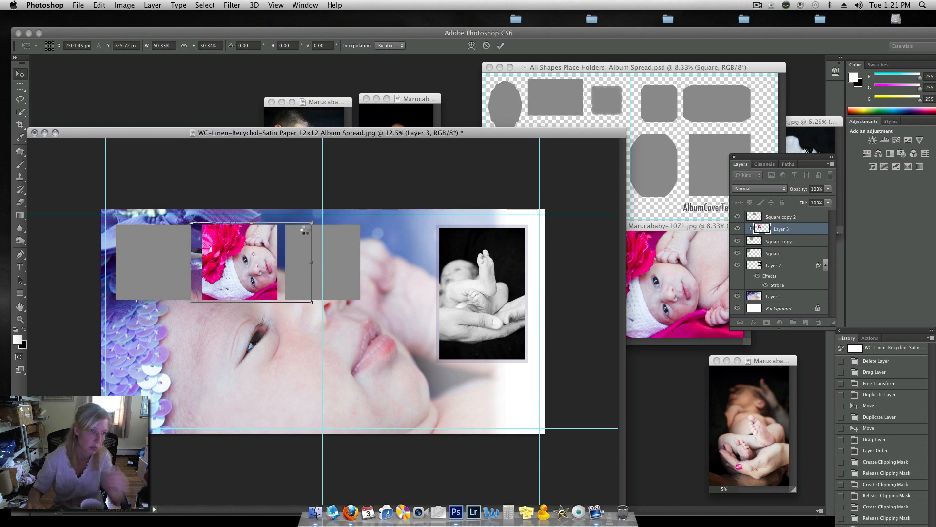
{"action": "key", "text": "Return"}
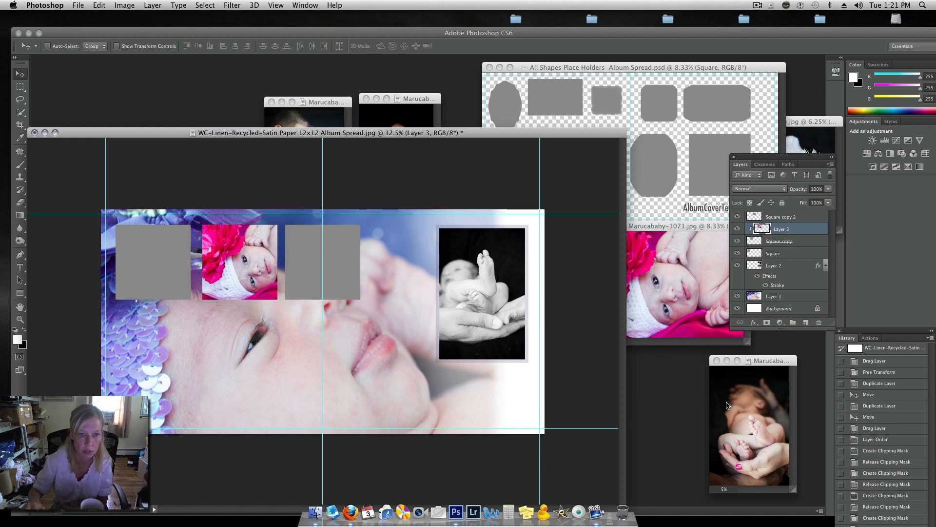
Step: Copy the black-background photo of the baby in the dotted outfit above Square, clipped and scaled to fit the first square
{"action": "left_click_drag", "start_coordinate": [423, 117], "coordinate": [324, 246]}
{"action": "left_click_drag", "start_coordinate": [796, 230], "coordinate": [788, 262]}
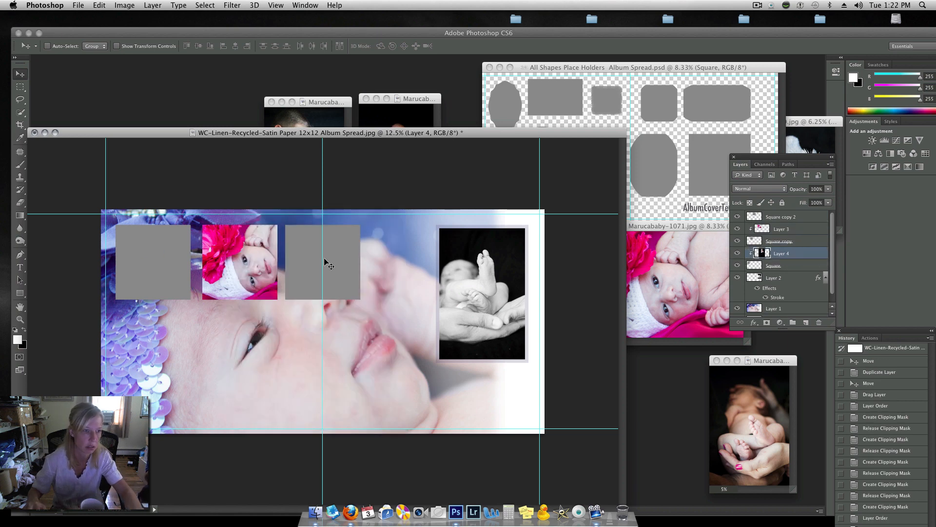
{"action": "left_click_drag", "start_coordinate": [218, 246], "coordinate": [167, 290]}
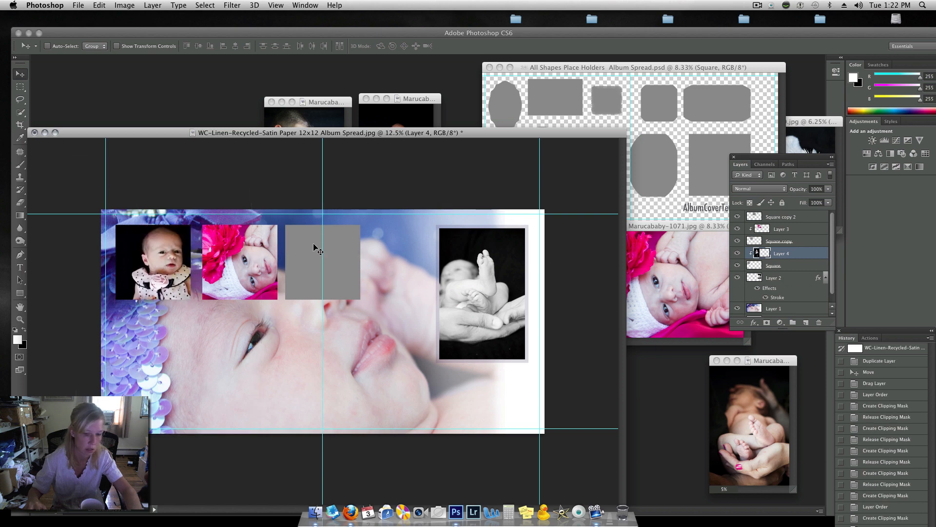
Step: Copy the photo of the man holding the baby above Square copy 2 and clip it so the baby fills the third square
{"action": "left_click_drag", "start_coordinate": [323, 101], "coordinate": [327, 86]}
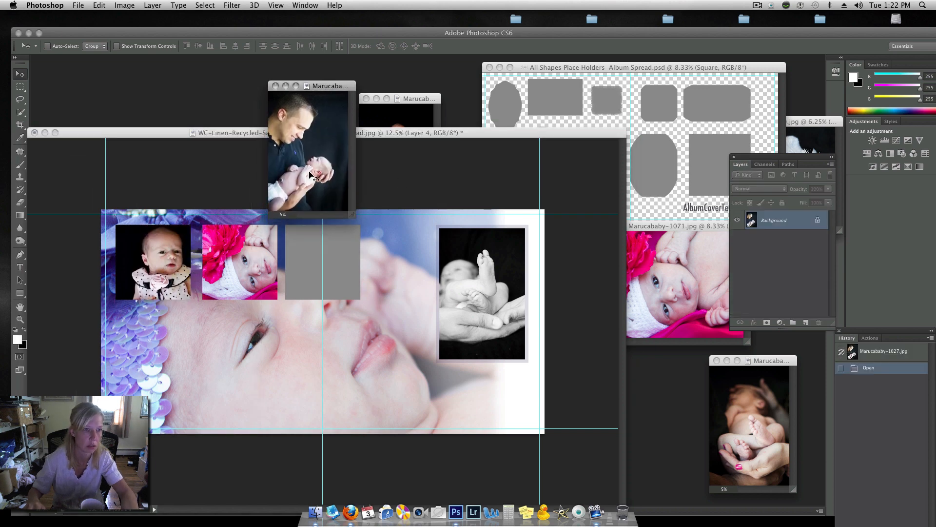
{"action": "left_click_drag", "start_coordinate": [301, 169], "coordinate": [321, 295]}
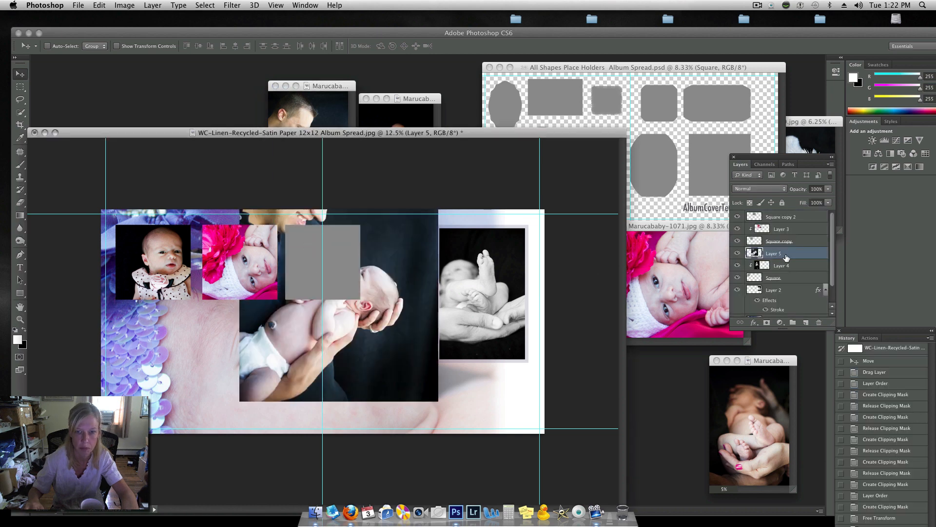
{"action": "left_click_drag", "start_coordinate": [786, 258], "coordinate": [786, 216]}
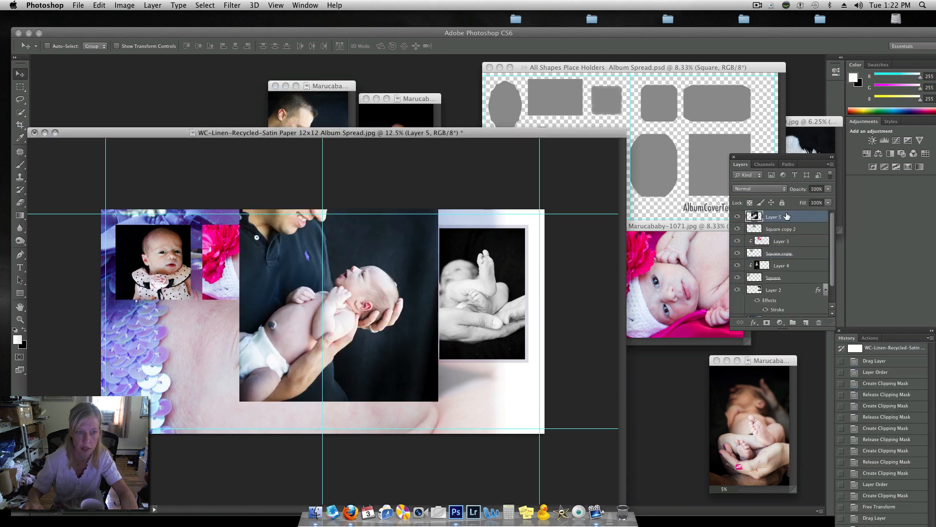
{"action": "left_click", "coordinate": [786, 222], "text": "alt"}
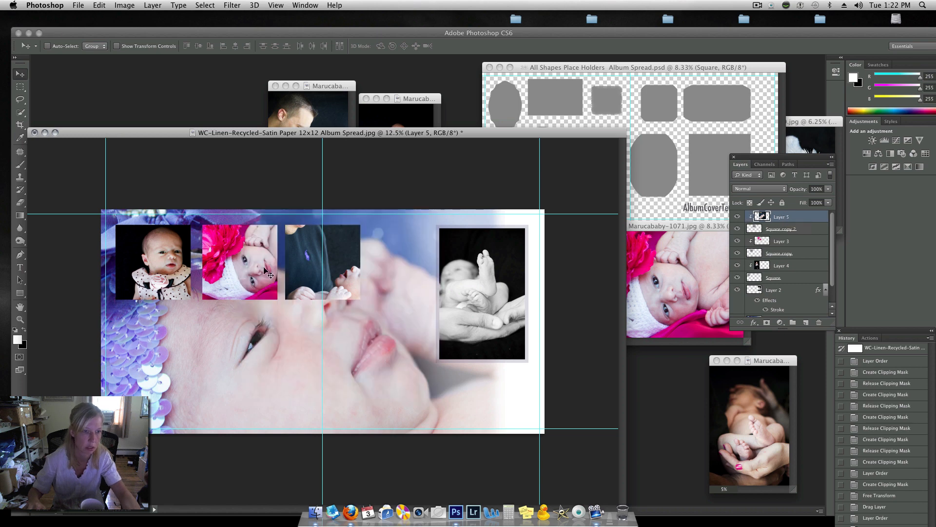
{"action": "left_click_drag", "start_coordinate": [342, 264], "coordinate": [315, 233]}
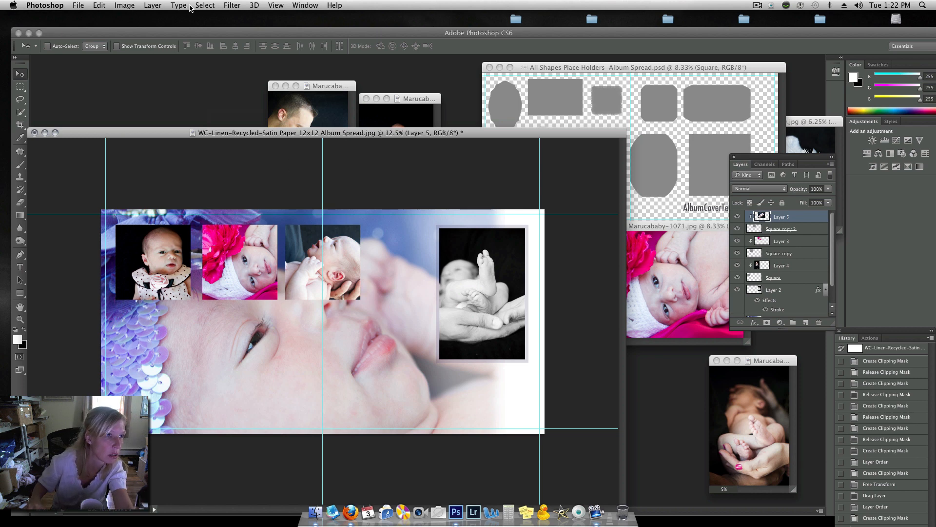
Step: Show the grid over the album spread
{"action": "left_click", "coordinate": [207, 4]}
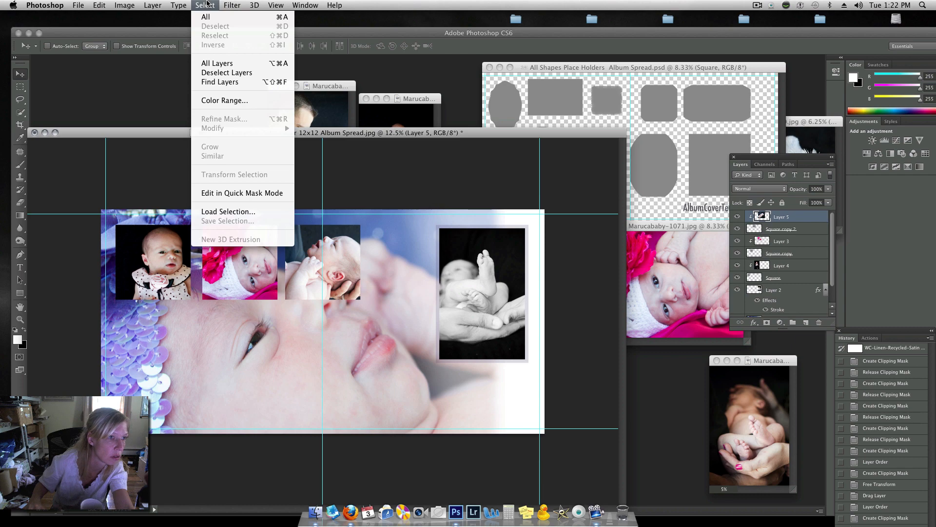
{"action": "mouse_move", "coordinate": [185, 5]}
{"action": "mouse_move", "coordinate": [128, 5]}
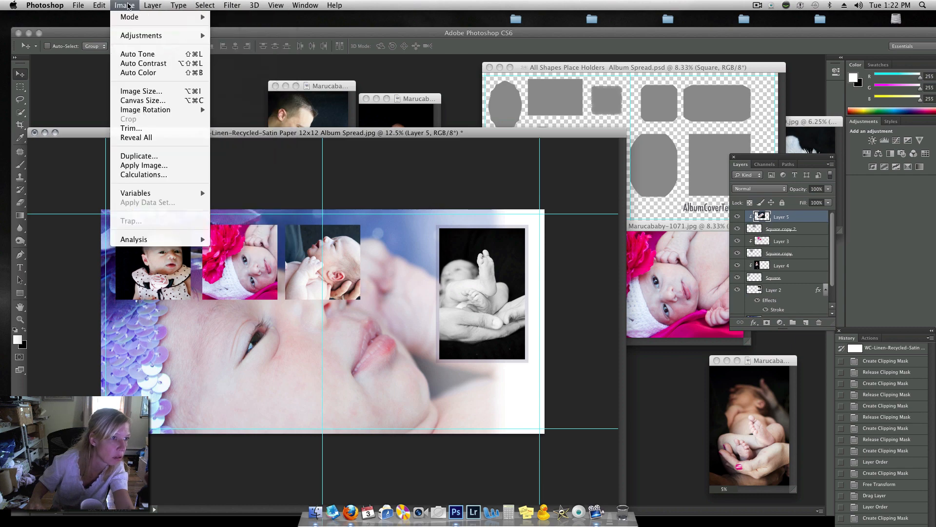
{"action": "mouse_move", "coordinate": [98, 6]}
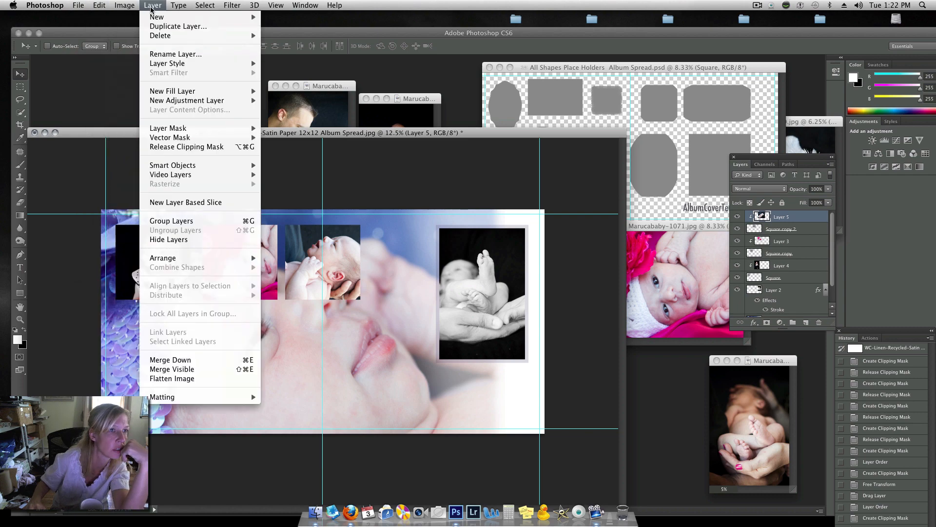
{"action": "mouse_move", "coordinate": [278, 6]}
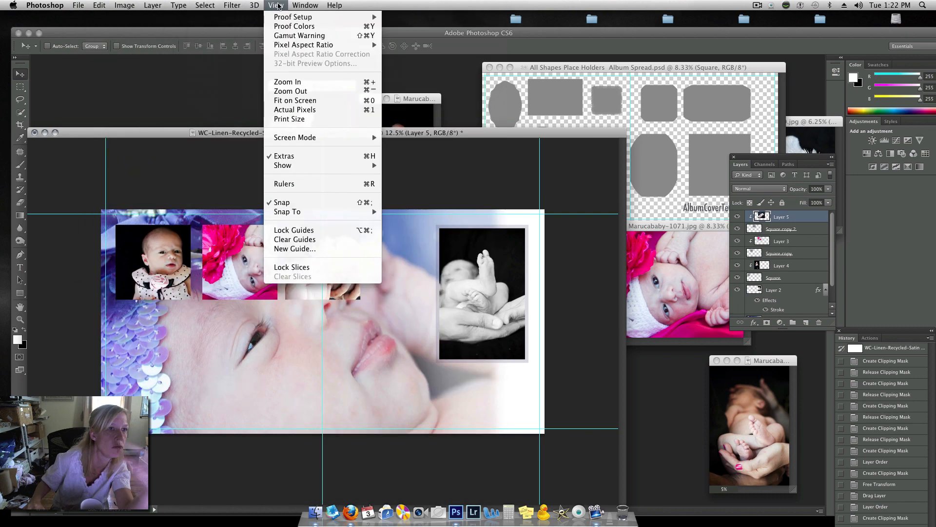
{"action": "mouse_move", "coordinate": [312, 166]}
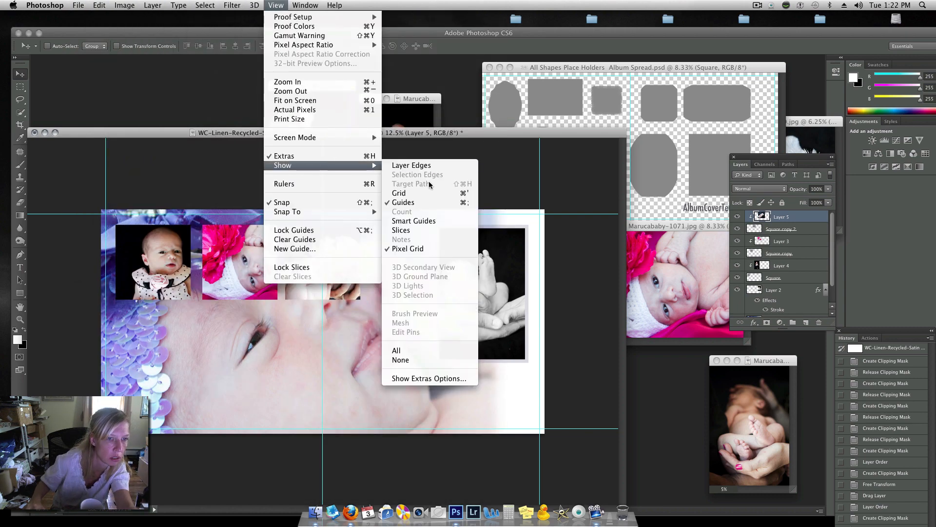
{"action": "left_click", "coordinate": [399, 193]}
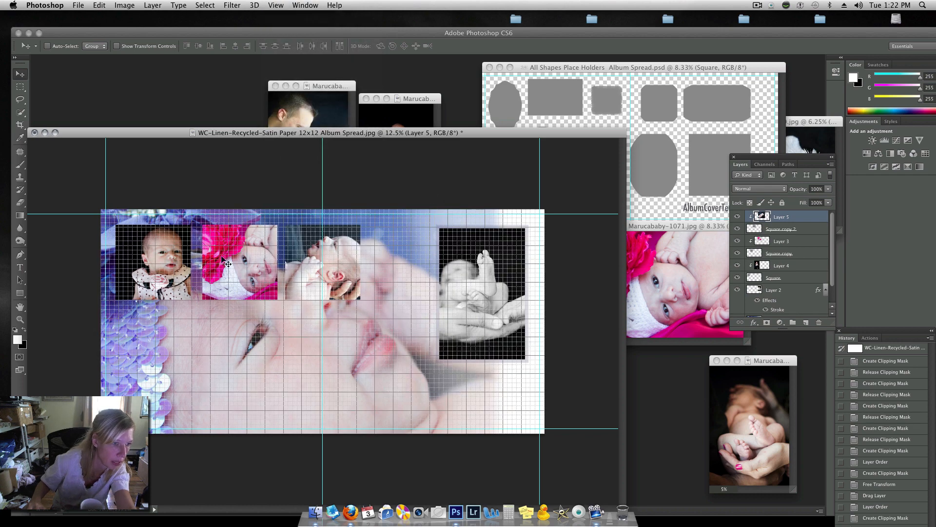
Step: Select Square copy 2 together with its clipped photo and nudge both slightly right to adjust the spacing of the row
{"action": "key", "text": "super+equal"}
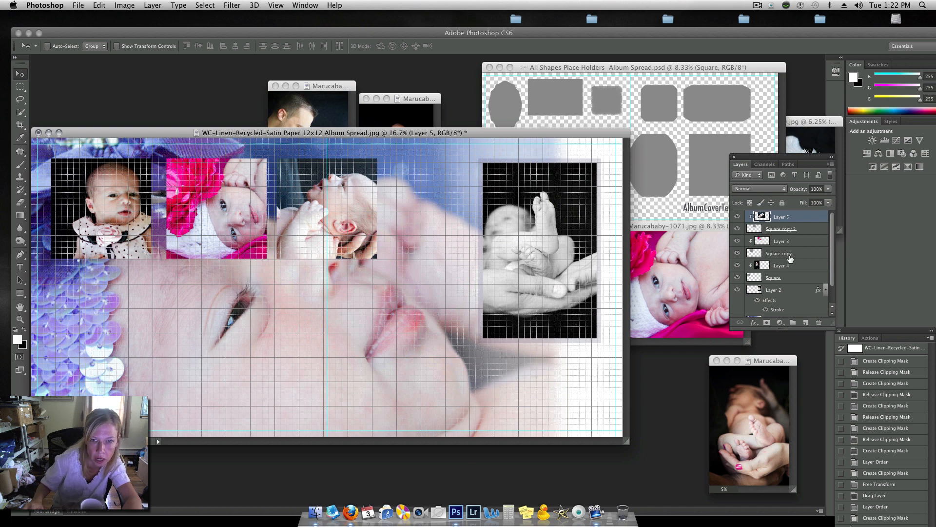
{"action": "left_click", "coordinate": [802, 230], "text": "shift"}
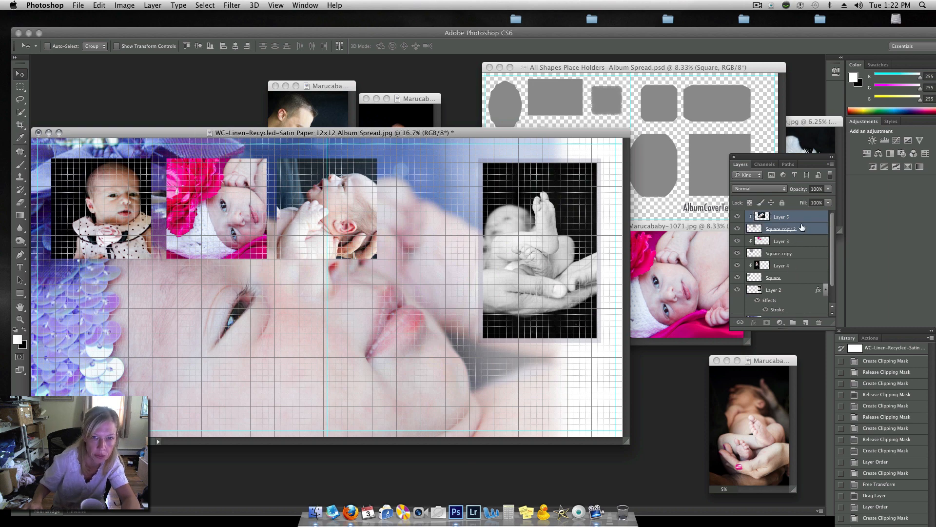
{"action": "left_click_drag", "start_coordinate": [302, 209], "coordinate": [304, 209]}
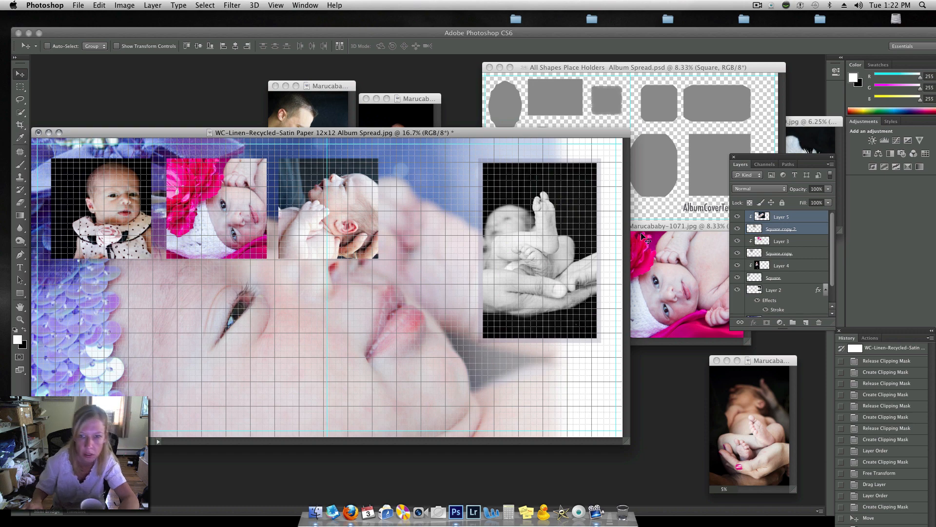
Step: Hide the grid over the album spread and move its document window up and to the right
{"action": "left_click", "coordinate": [804, 228]}
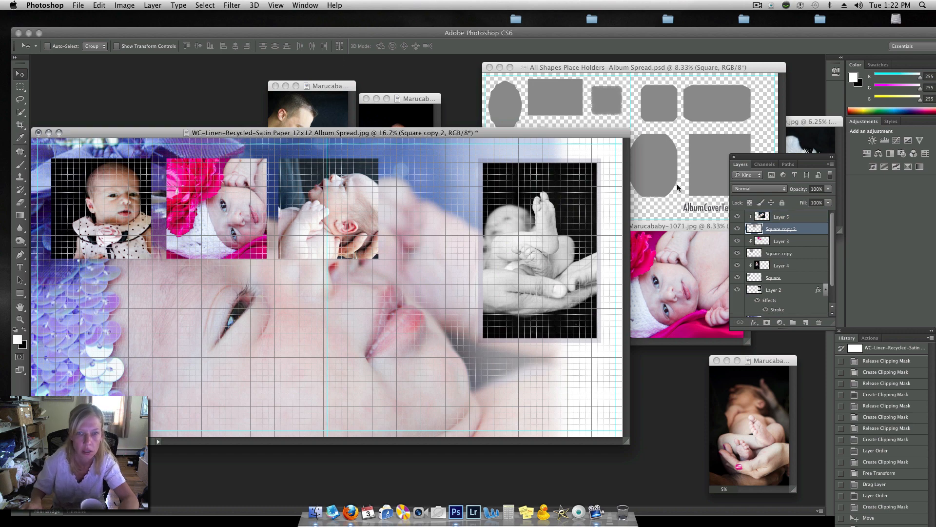
{"action": "left_click", "coordinate": [275, 5]}
{"action": "mouse_move", "coordinate": [279, 166]}
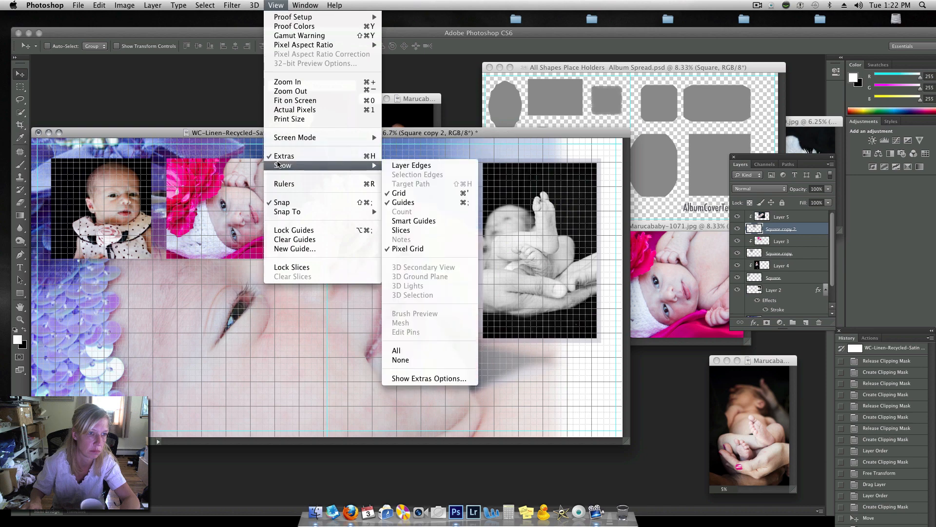
{"action": "left_click", "coordinate": [418, 193]}
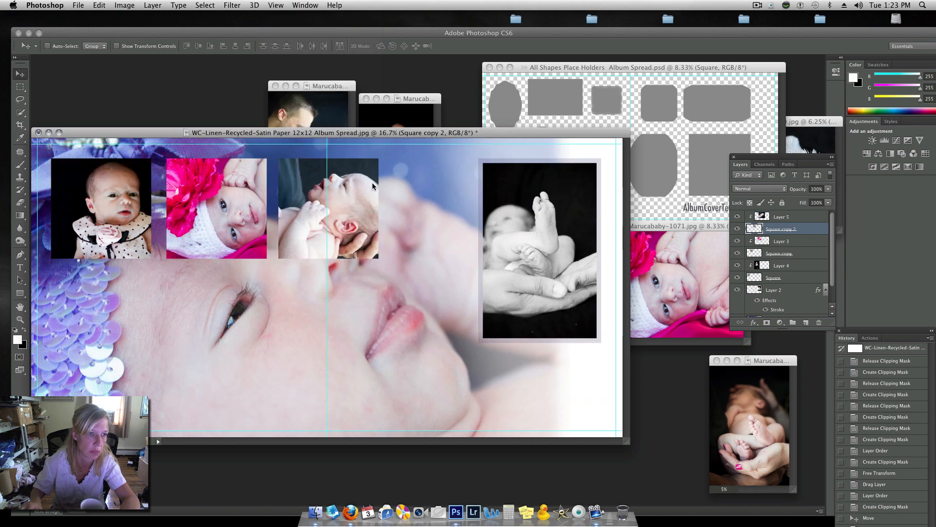
{"action": "left_click_drag", "start_coordinate": [318, 131], "coordinate": [365, 79]}
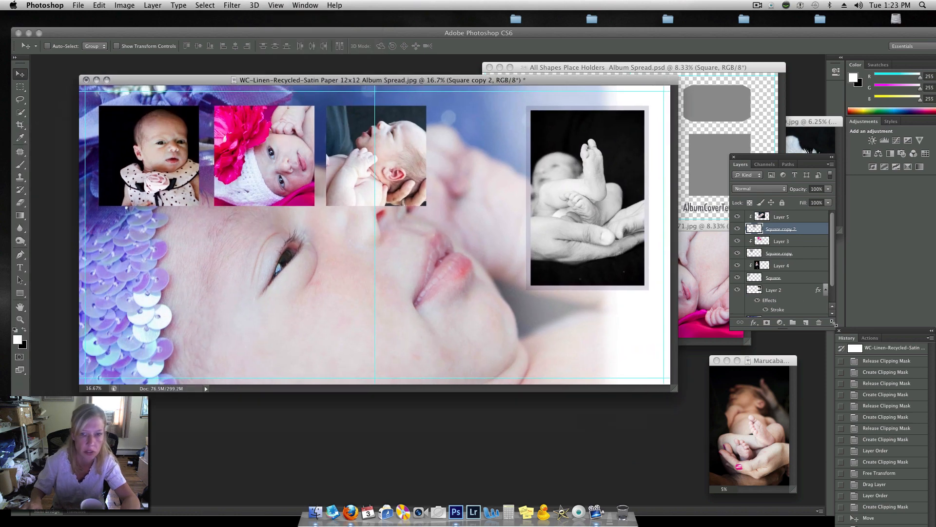
Step: Select the layers from Layer 5 down to Square and move the three-photo row together to the right and slightly up
{"action": "left_click", "coordinate": [800, 220]}
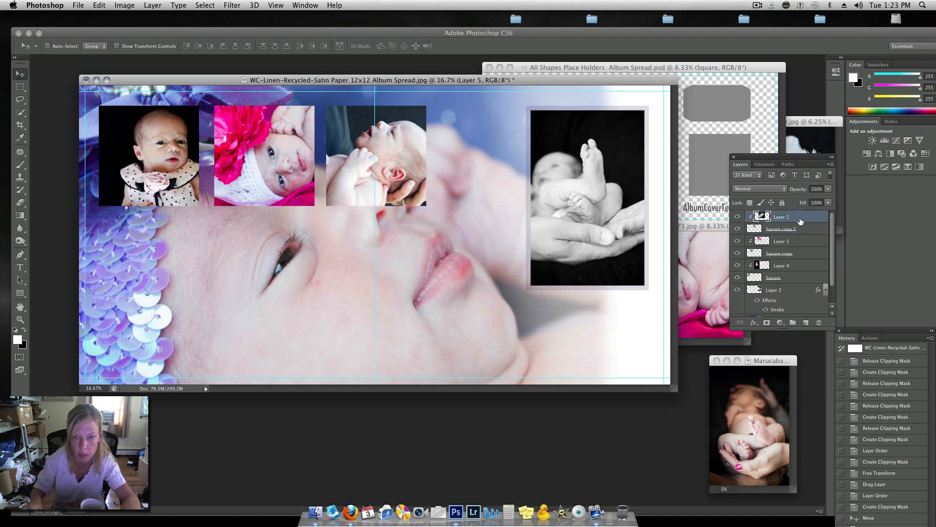
{"action": "left_click", "coordinate": [790, 279], "text": "shift"}
{"action": "left_click_drag", "start_coordinate": [304, 191], "coordinate": [353, 170]}
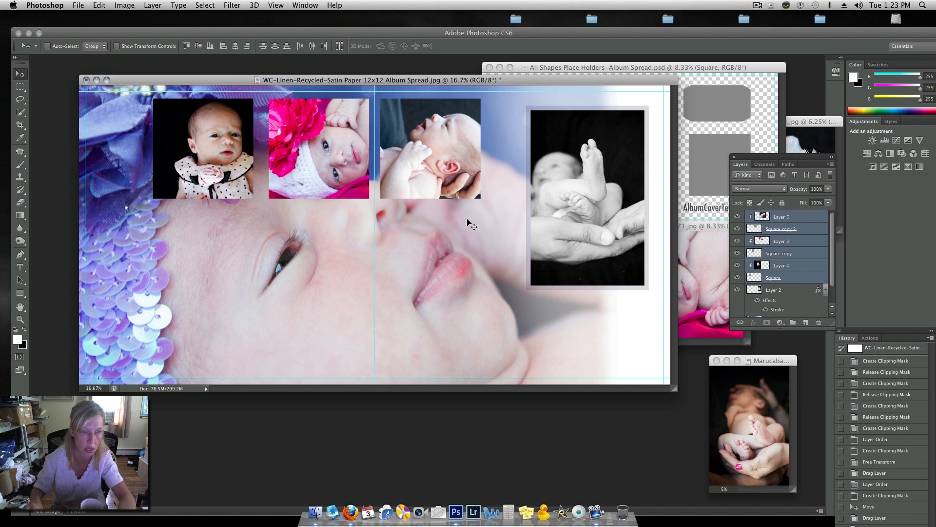
{"action": "left_click", "coordinate": [808, 277]}
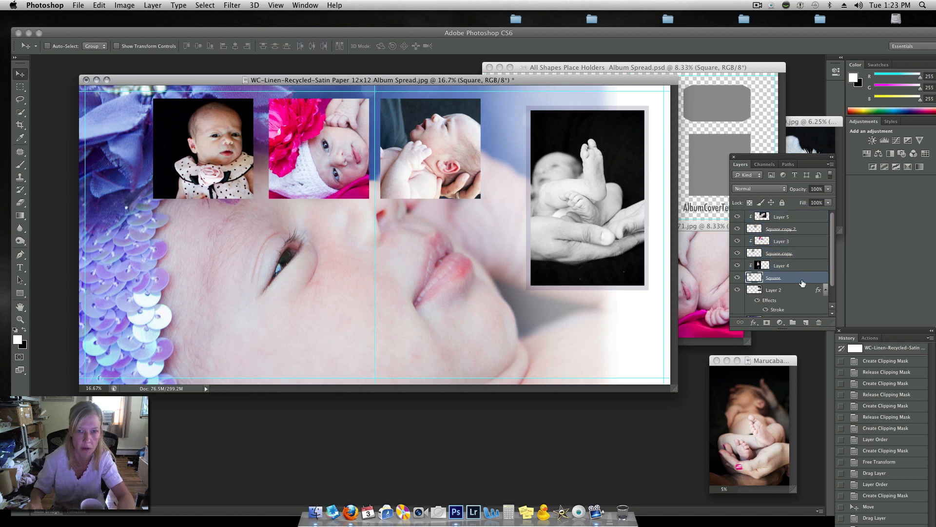
Step: Merge Layer 5 with its Square copy 2 placeholder into one layer
{"action": "left_click", "coordinate": [800, 218]}
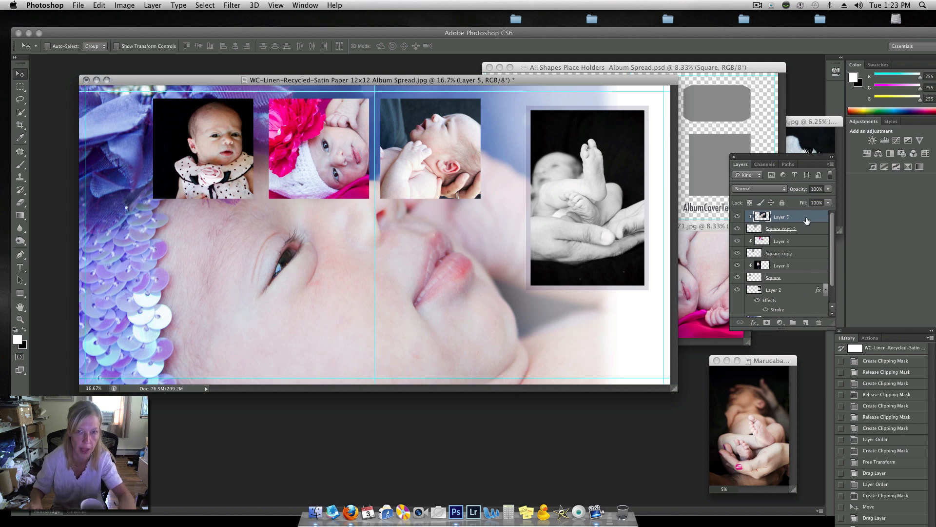
{"action": "left_click", "coordinate": [806, 234], "text": "shift"}
{"action": "right_click", "coordinate": [807, 233]}
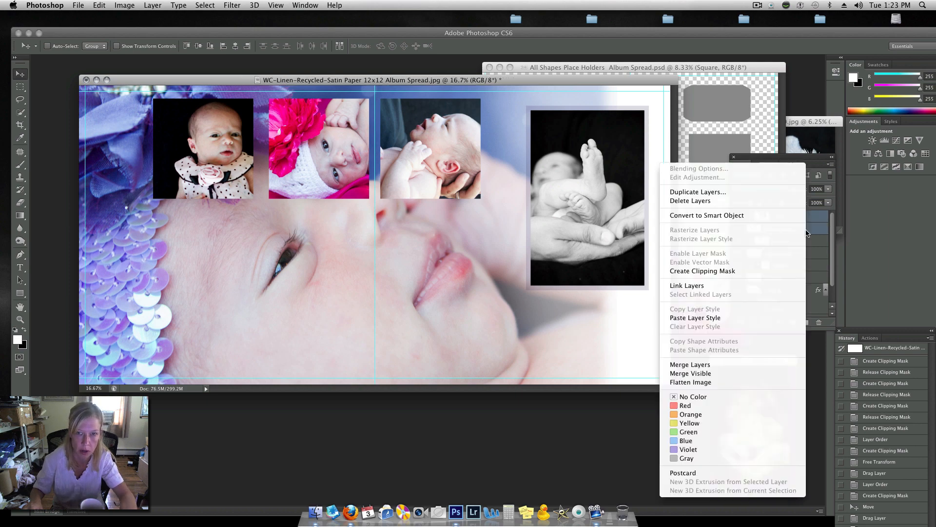
{"action": "left_click", "coordinate": [777, 365]}
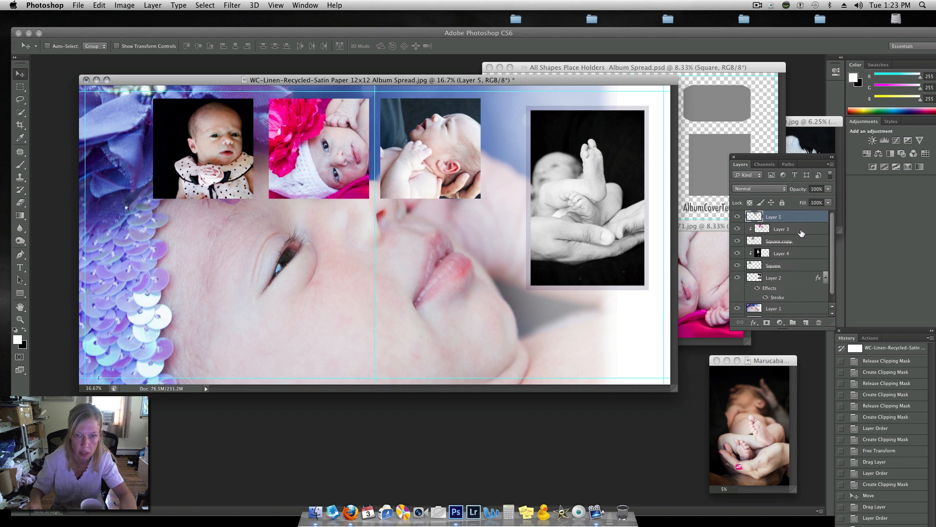
Step: Merge Layer 3 with its Square copy placeholder into one layer
{"action": "left_click", "coordinate": [802, 233], "text": "shift"}
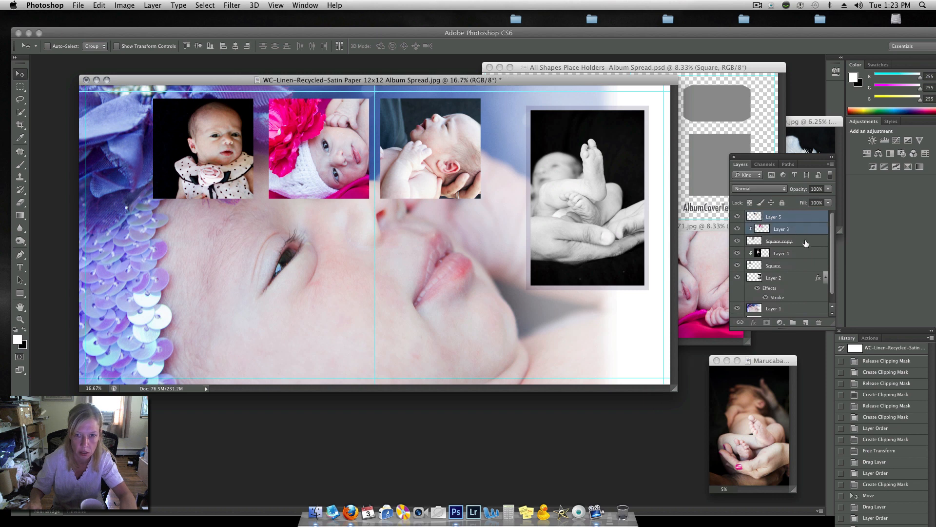
{"action": "left_click", "coordinate": [806, 228]}
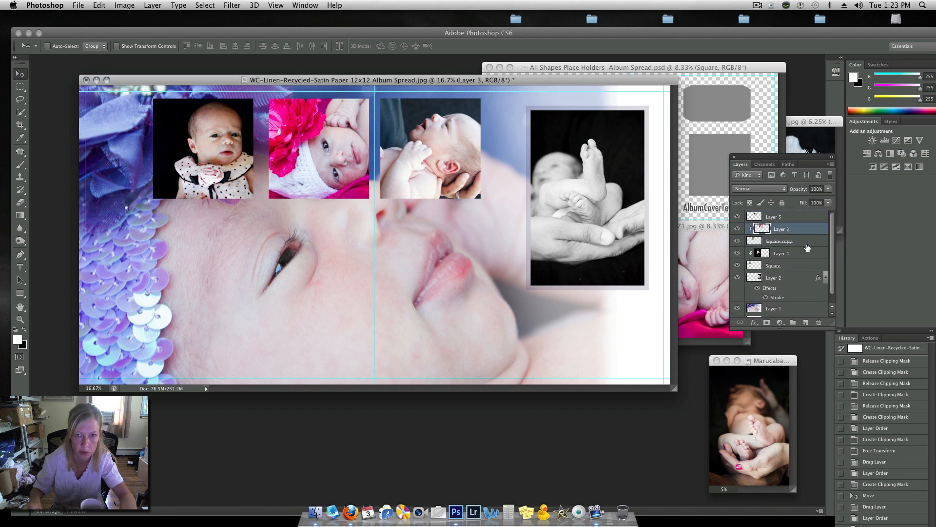
{"action": "left_click", "coordinate": [808, 244], "text": "shift"}
{"action": "right_click", "coordinate": [806, 244]}
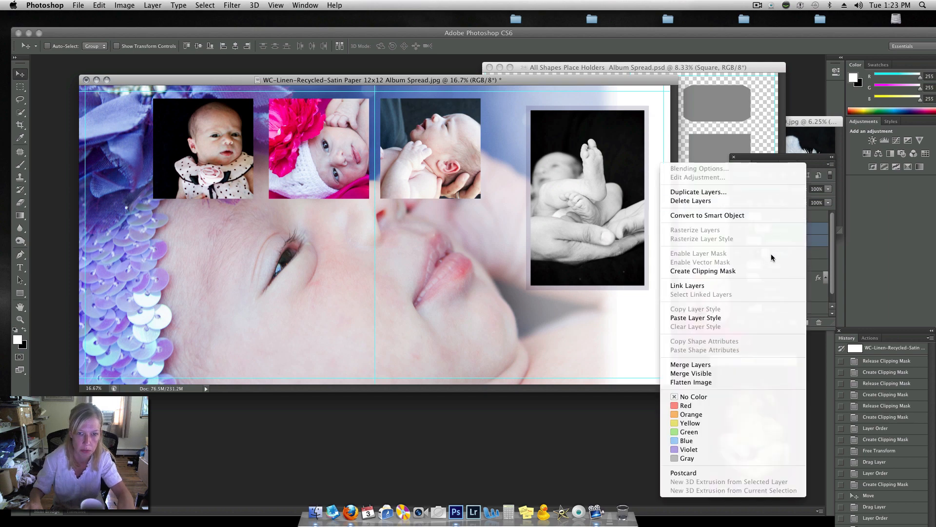
{"action": "left_click", "coordinate": [734, 365]}
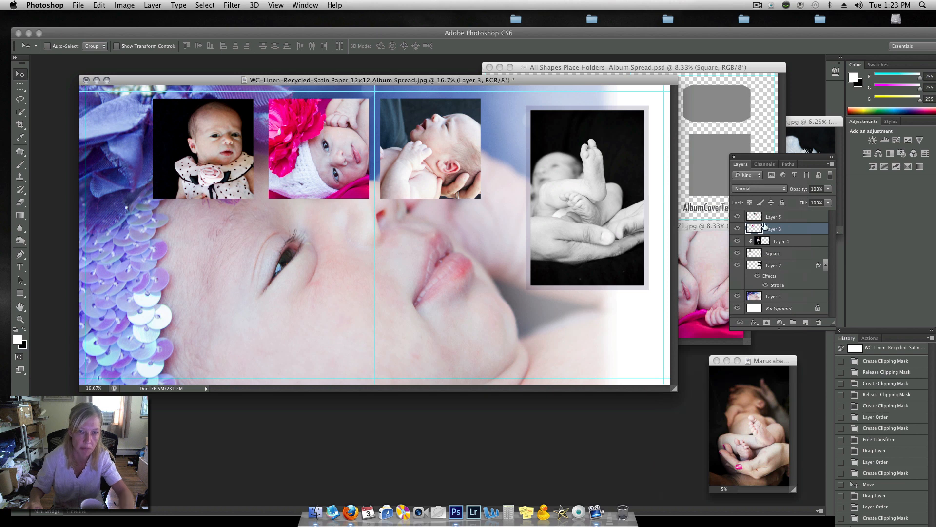
Step: Merge Layer 4 with its Square placeholder into one layer
{"action": "left_click", "coordinate": [807, 245]}
{"action": "left_click", "coordinate": [807, 255], "text": "shift"}
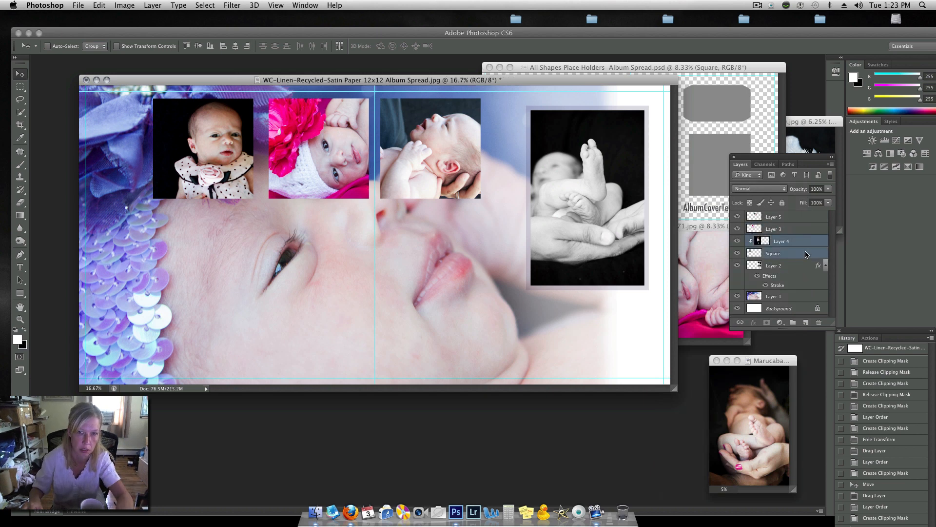
{"action": "right_click", "coordinate": [805, 255]}
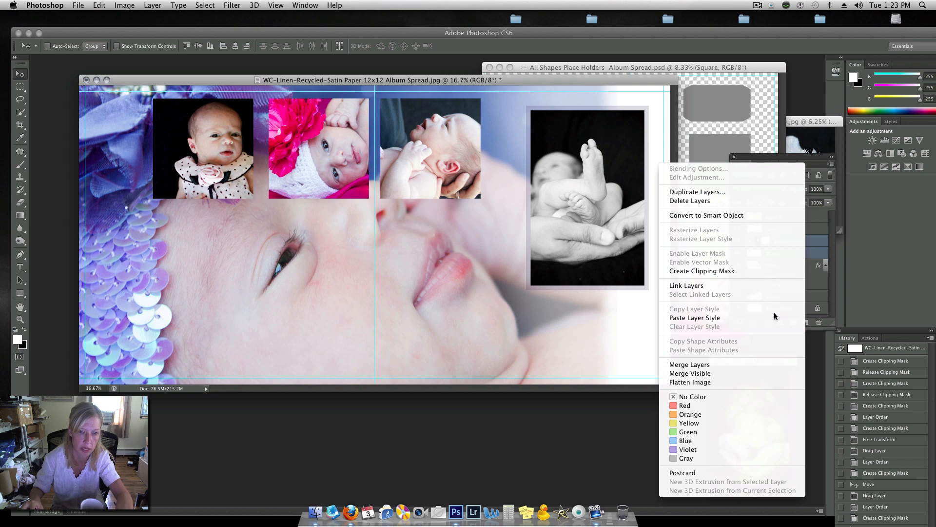
{"action": "left_click", "coordinate": [768, 366]}
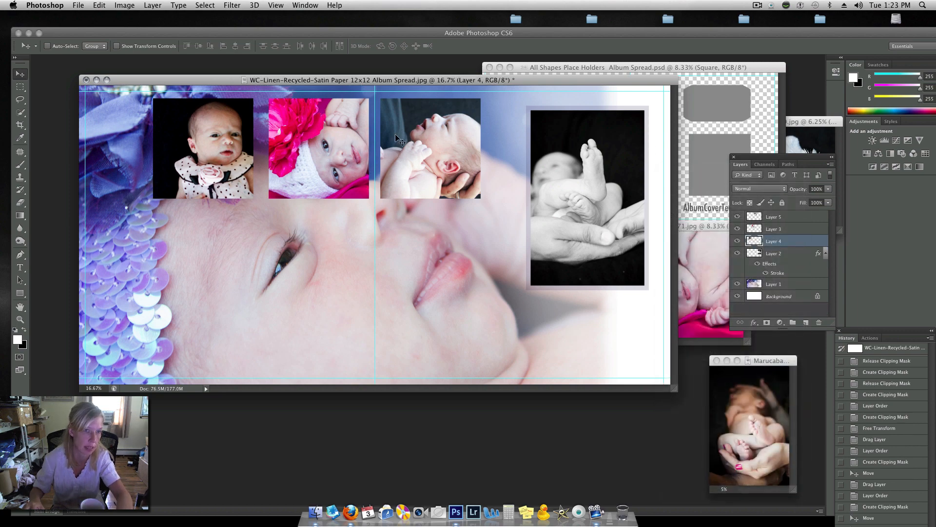
Step: Add a Stroke layer style to Layer 5 and set its colour to near-white fefdfd
{"action": "left_click", "coordinate": [794, 222]}
{"action": "left_click", "coordinate": [754, 322]}
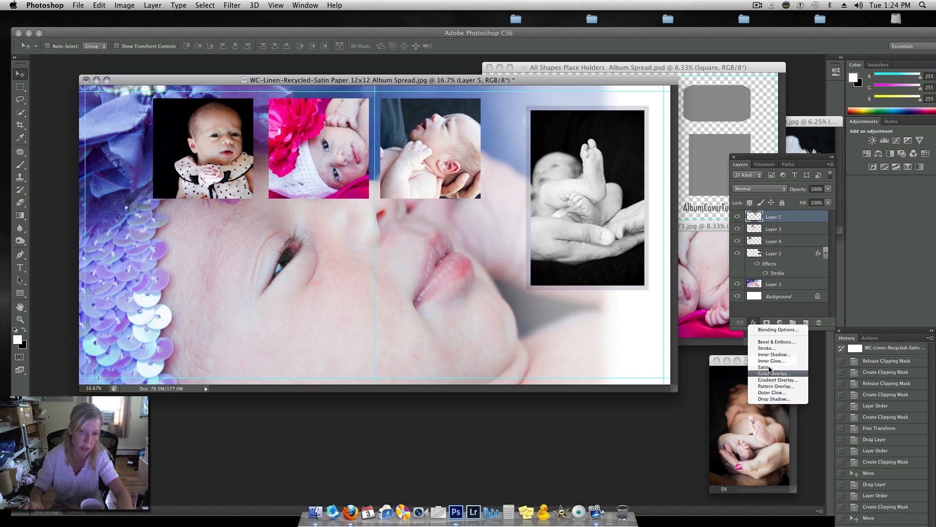
{"action": "left_click", "coordinate": [770, 349]}
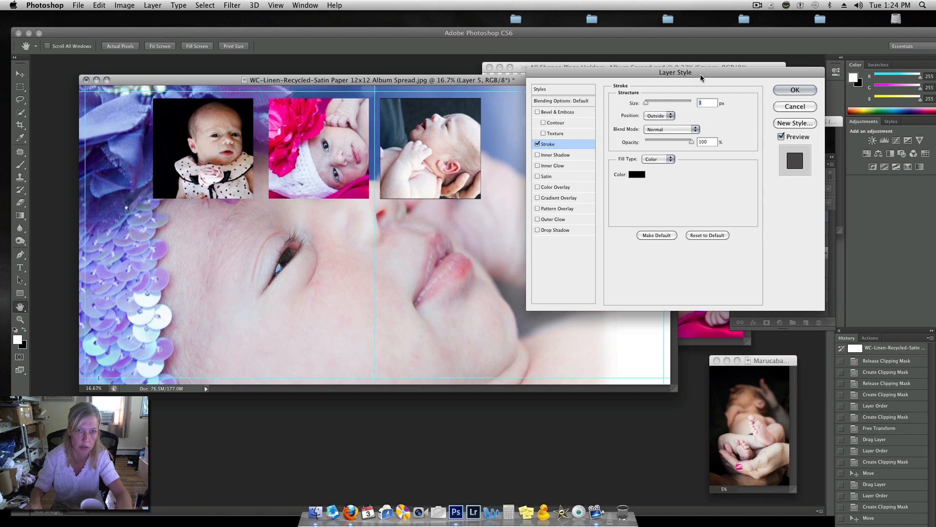
{"action": "left_click_drag", "start_coordinate": [700, 77], "coordinate": [678, 114]}
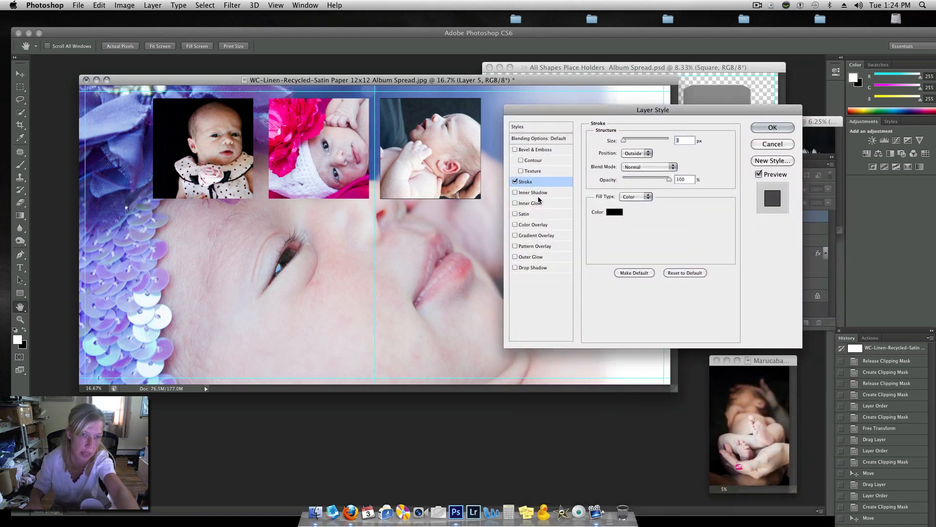
{"action": "left_click", "coordinate": [614, 211]}
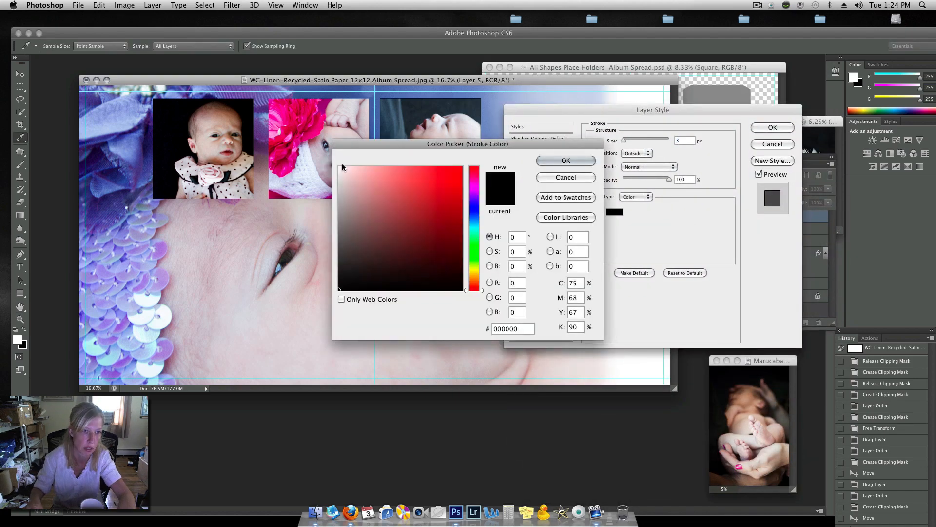
{"action": "left_click", "coordinate": [340, 167]}
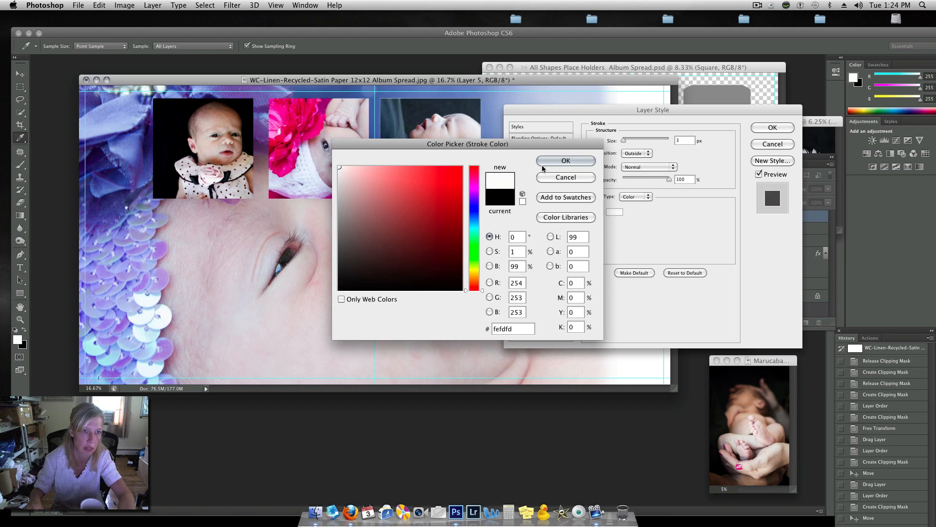
{"action": "left_click", "coordinate": [592, 163]}
Step: Position Layer 5's stroke Inside, increase its size to about 29 px and apply the style
{"action": "left_click", "coordinate": [646, 155]}
{"action": "left_click", "coordinate": [629, 142]}
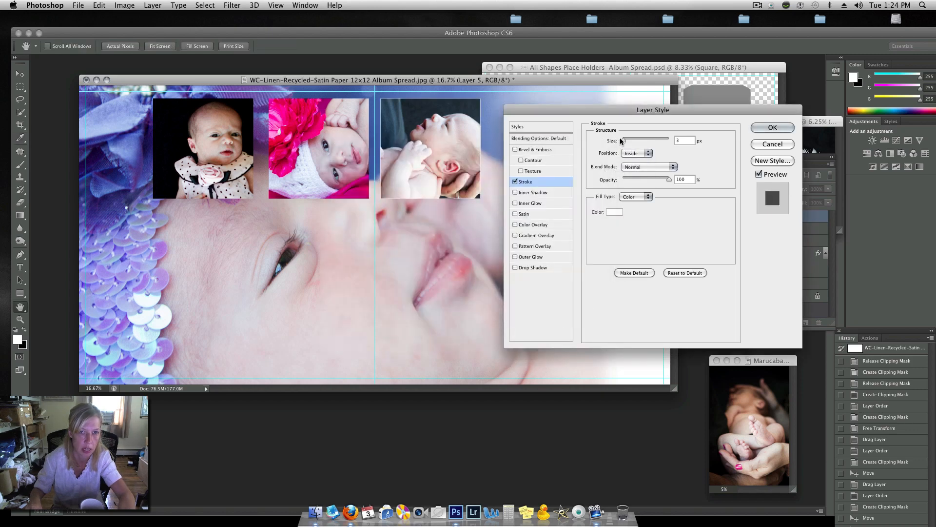
{"action": "mouse_move", "coordinate": [622, 141]}
{"action": "left_mouse_down"}
{"action": "mouse_move", "coordinate": [659, 140]}
{"action": "mouse_move", "coordinate": [631, 141]}
{"action": "left_mouse_up"}
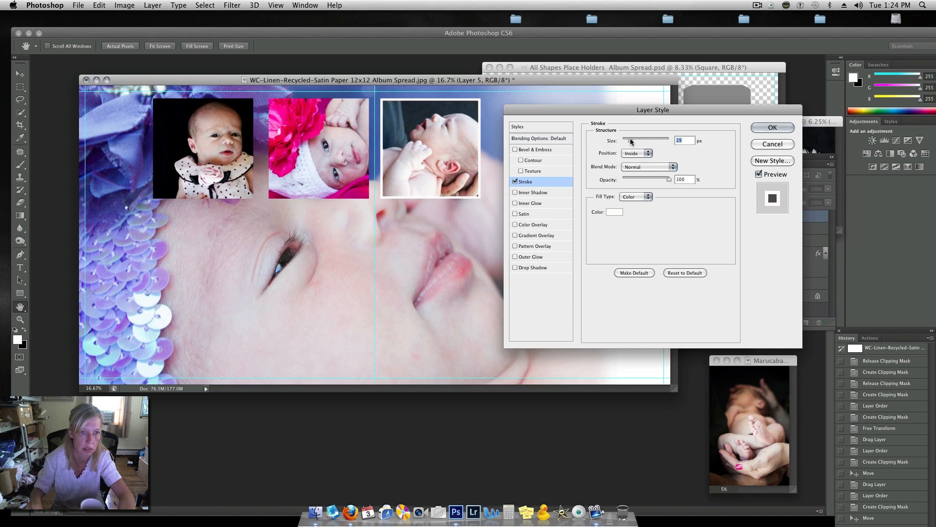
{"action": "left_click", "coordinate": [773, 128]}
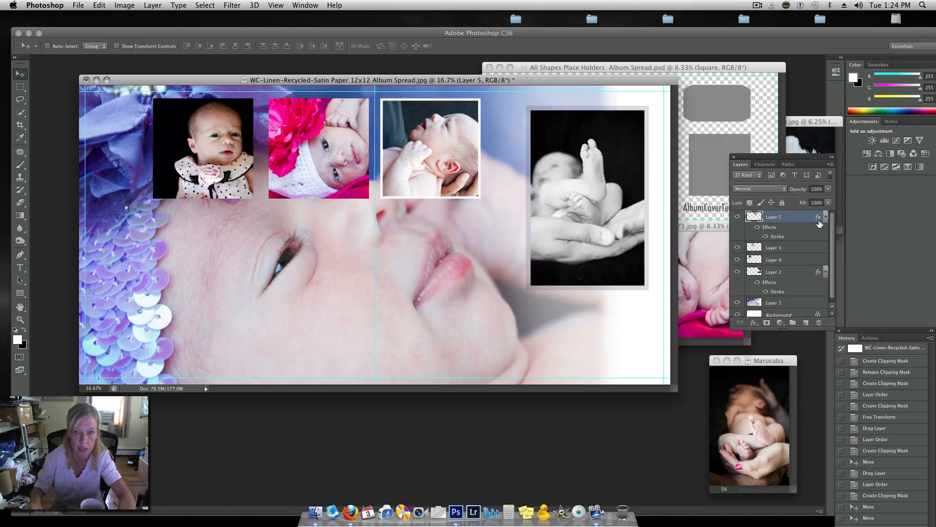
Step: Copy Layer 5's layer style and paste it onto Layer 3, Layer 4 and Layer 2 together
{"action": "right_click", "coordinate": [818, 220]}
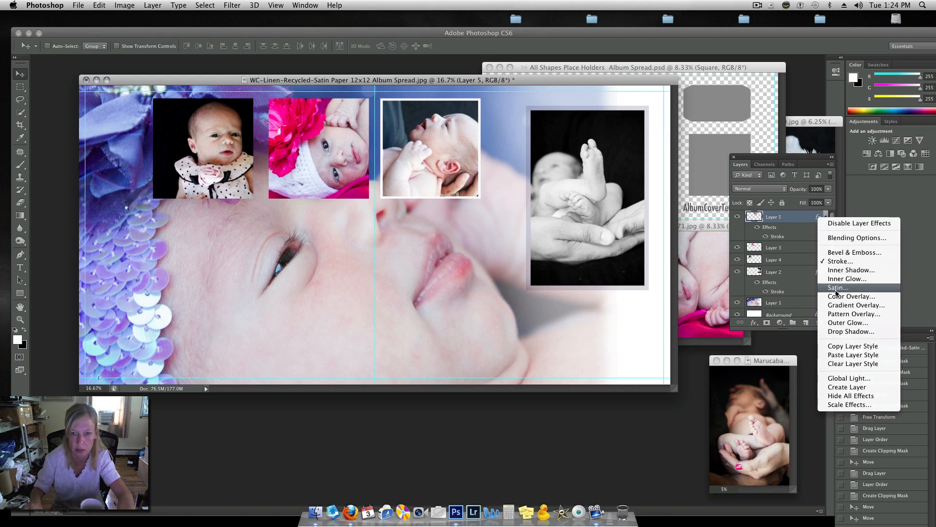
{"action": "left_click", "coordinate": [844, 345]}
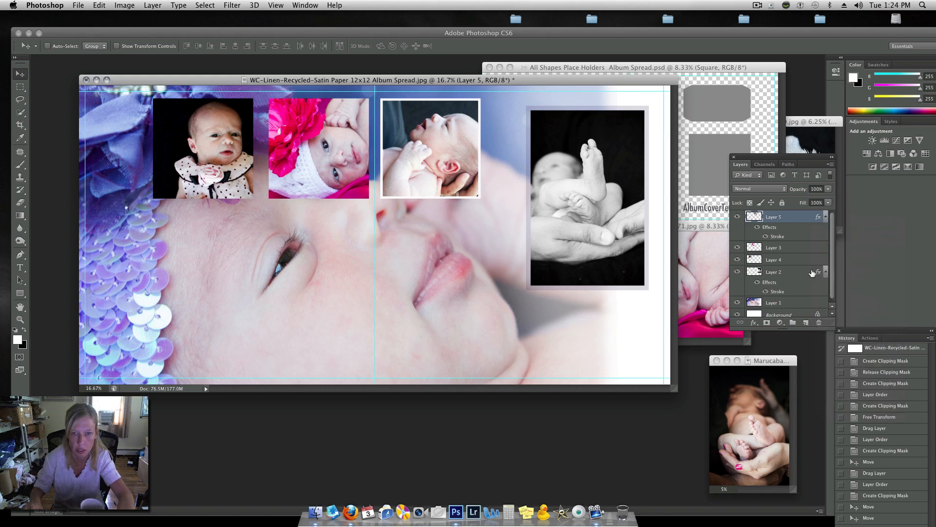
{"action": "left_click", "coordinate": [803, 249]}
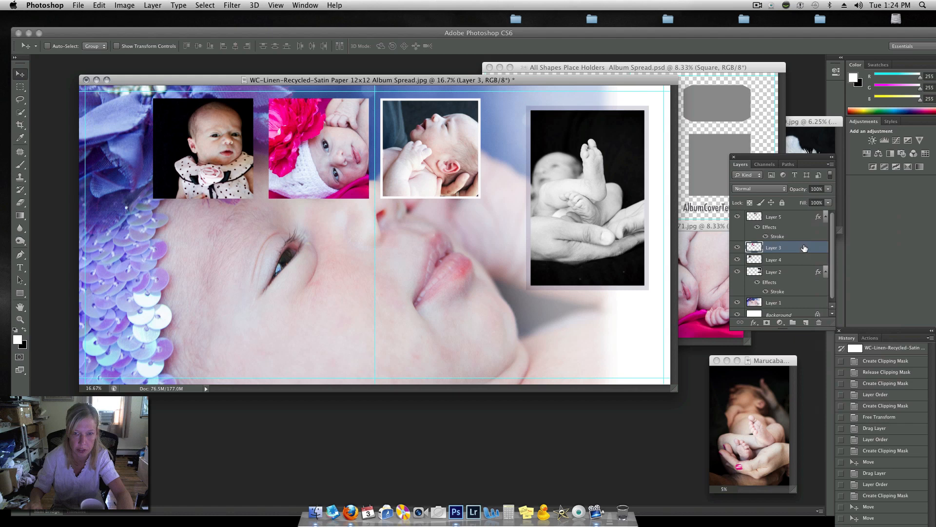
{"action": "left_click", "coordinate": [805, 272], "text": "shift"}
{"action": "right_click", "coordinate": [804, 249]}
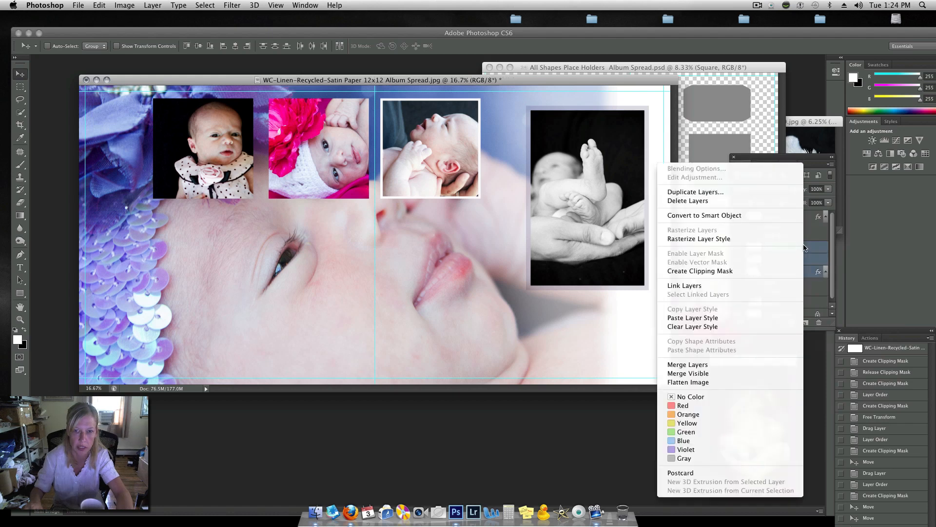
{"action": "left_click", "coordinate": [739, 323]}
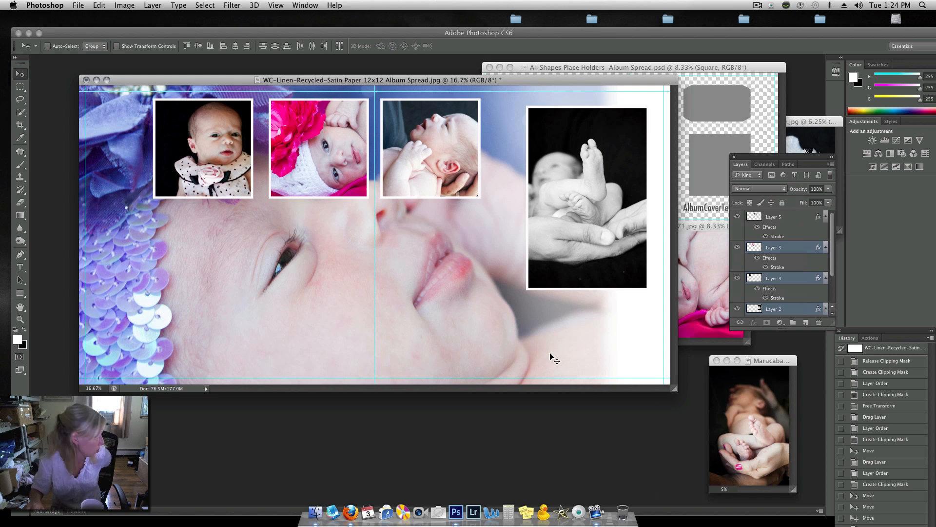
Step: Select Layer 1, the large baby face background photo, and lower its opacity to 36%
{"action": "scroll", "coordinate": [787, 283], "scroll_direction": "down", "scroll_amount": 2}
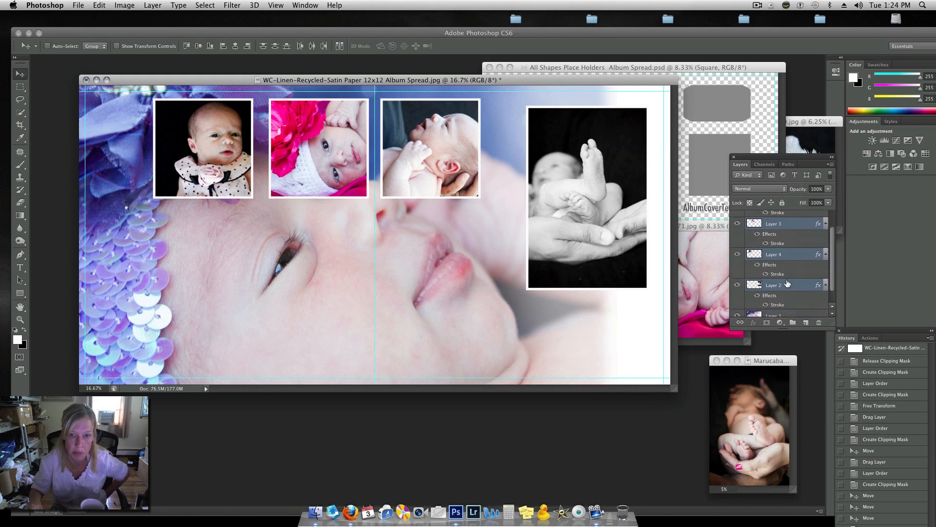
{"action": "scroll", "coordinate": [787, 283], "scroll_direction": "down", "scroll_amount": 2}
{"action": "left_click", "coordinate": [791, 298]}
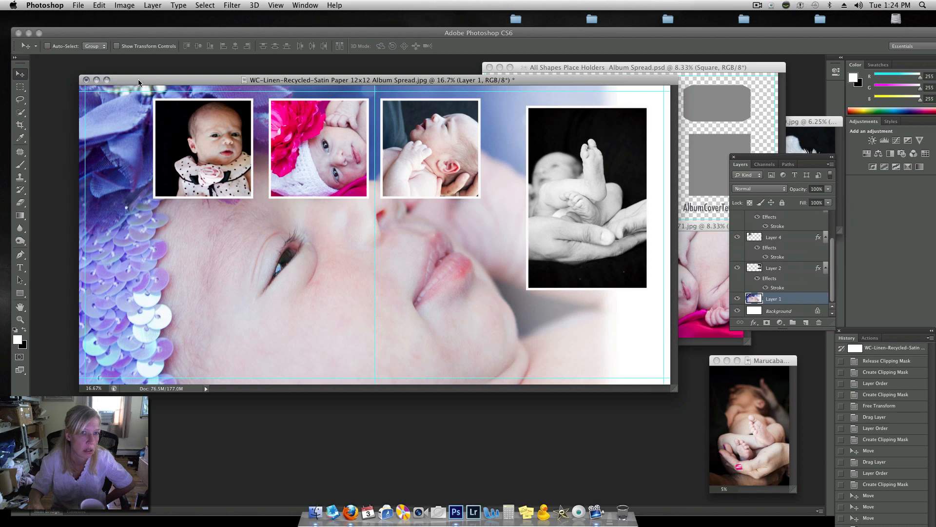
{"action": "left_click_drag", "start_coordinate": [139, 79], "coordinate": [138, 81]}
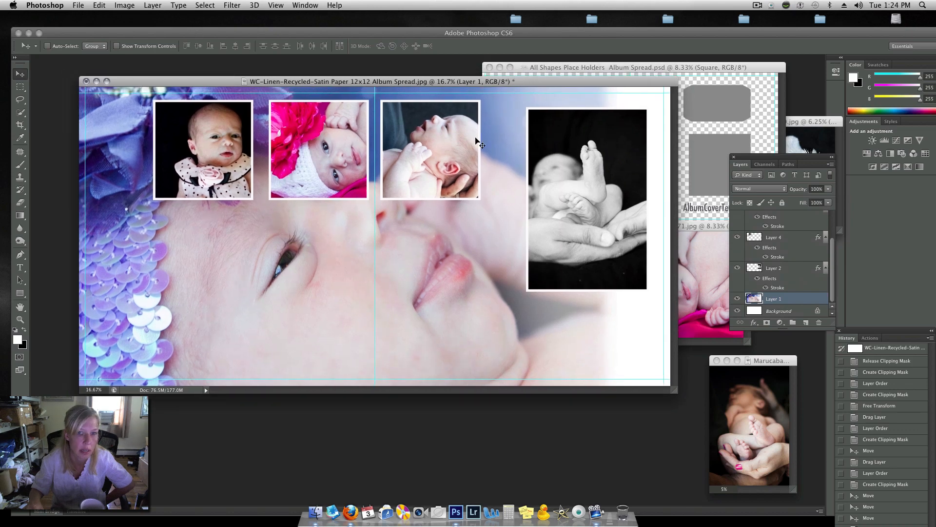
{"action": "right_click", "coordinate": [821, 300]}
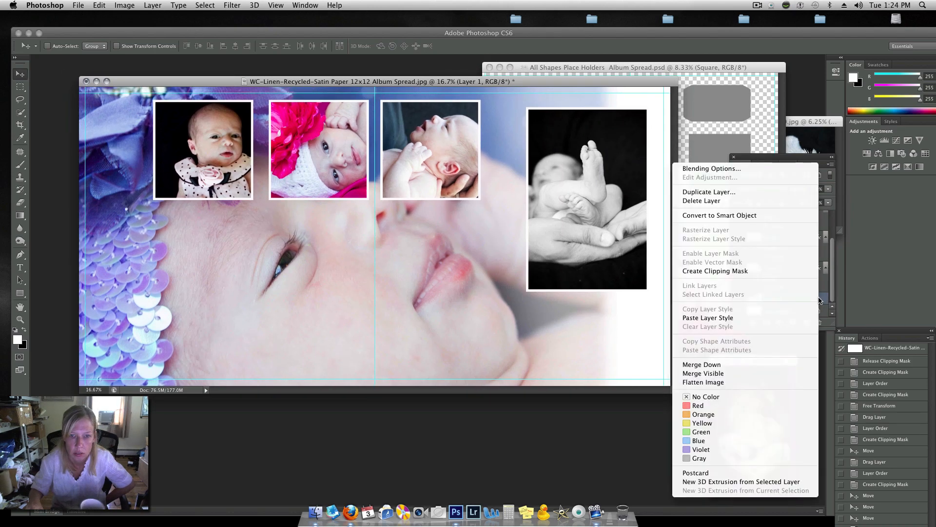
{"action": "left_click", "coordinate": [845, 306]}
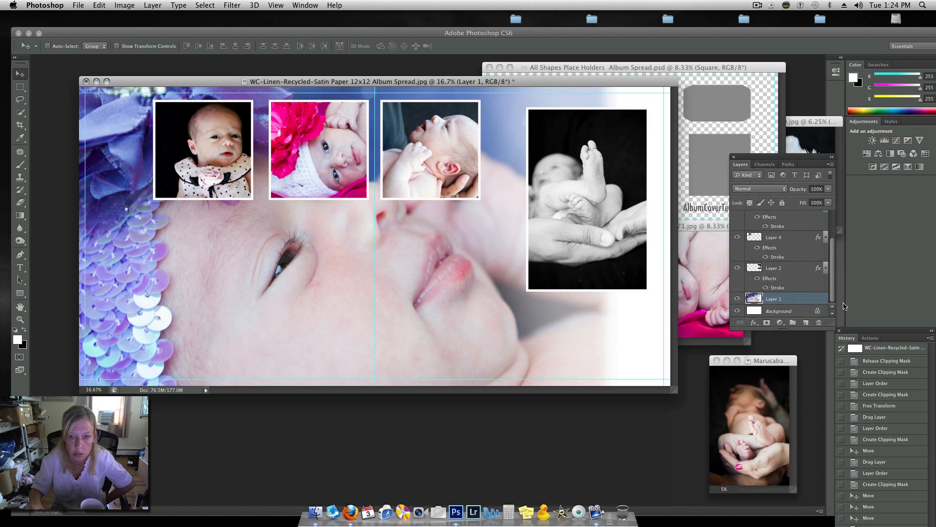
{"action": "left_click", "coordinate": [828, 189]}
{"action": "left_click_drag", "start_coordinate": [814, 200], "coordinate": [797, 201]}
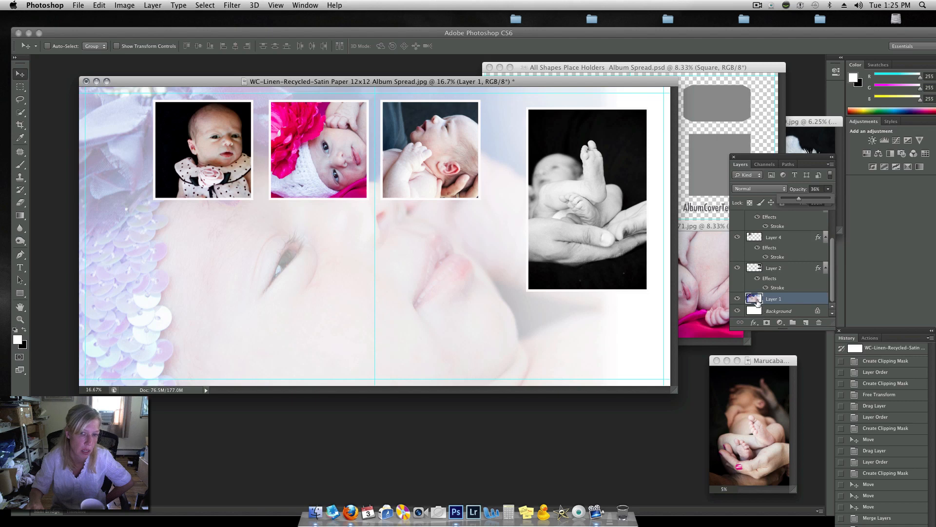
Step: Fill the Background layer with black using the Paint Bucket, with black as the foreground colour
{"action": "left_click", "coordinate": [759, 312]}
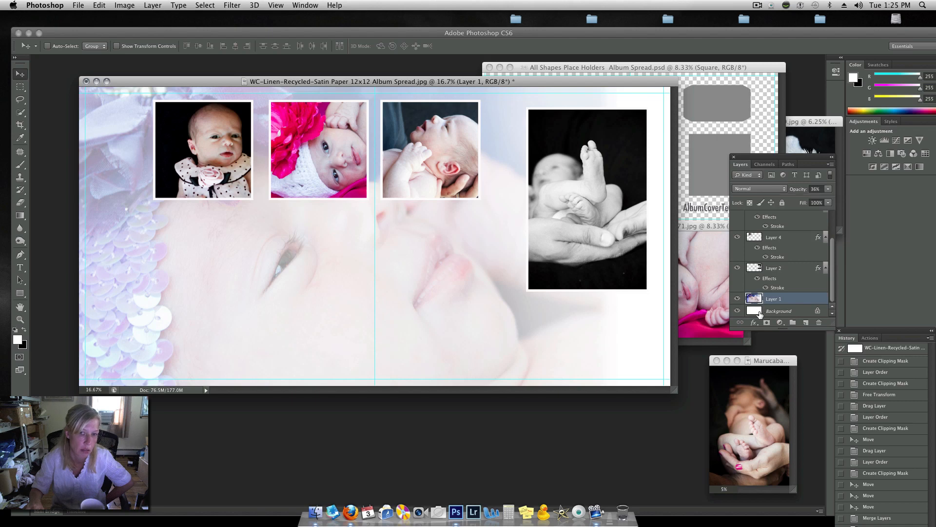
{"action": "left_click", "coordinate": [26, 329]}
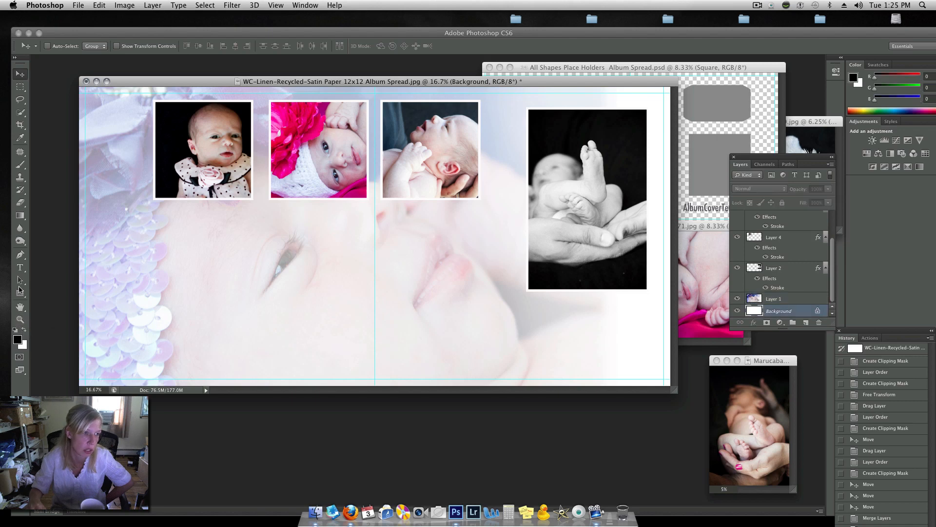
{"action": "left_click", "coordinate": [18, 167]}
{"action": "left_click", "coordinate": [19, 153]}
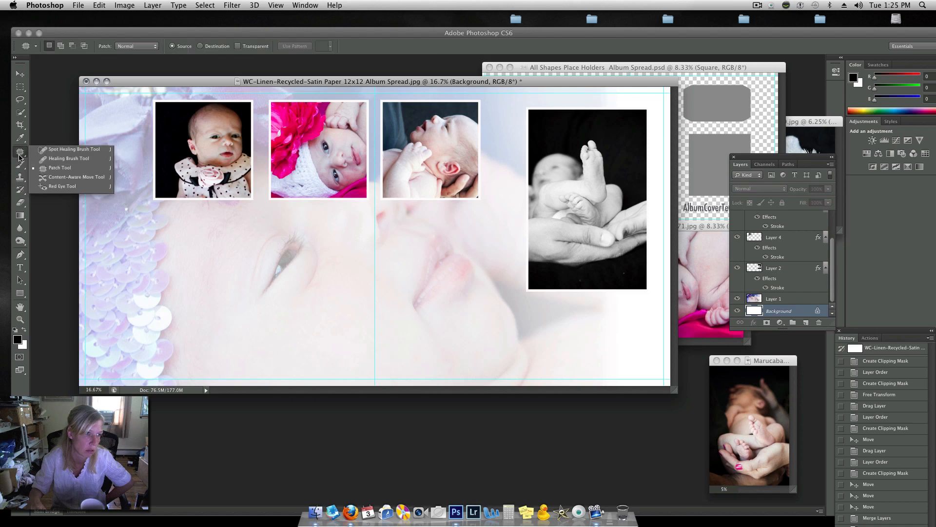
{"action": "left_click", "coordinate": [18, 142]}
{"action": "left_click", "coordinate": [19, 140]}
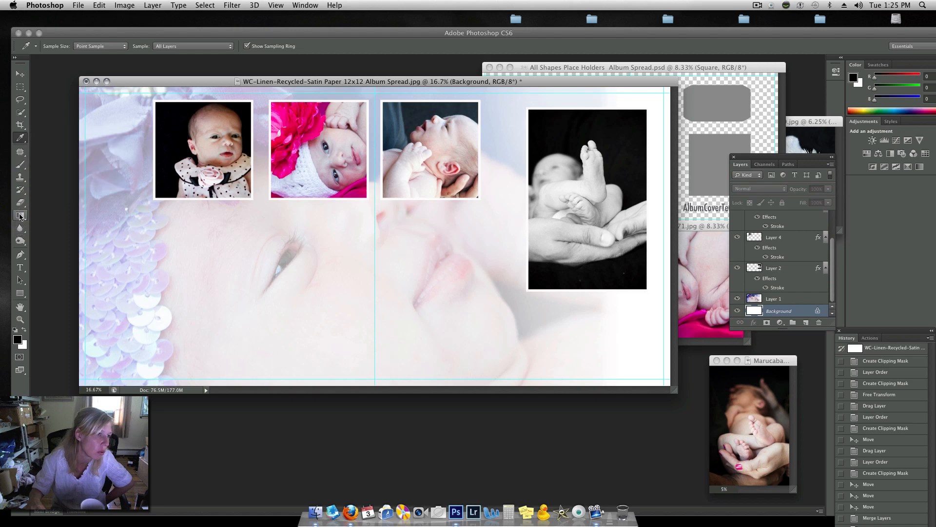
{"action": "left_click", "coordinate": [20, 216]}
{"action": "left_click", "coordinate": [53, 222]}
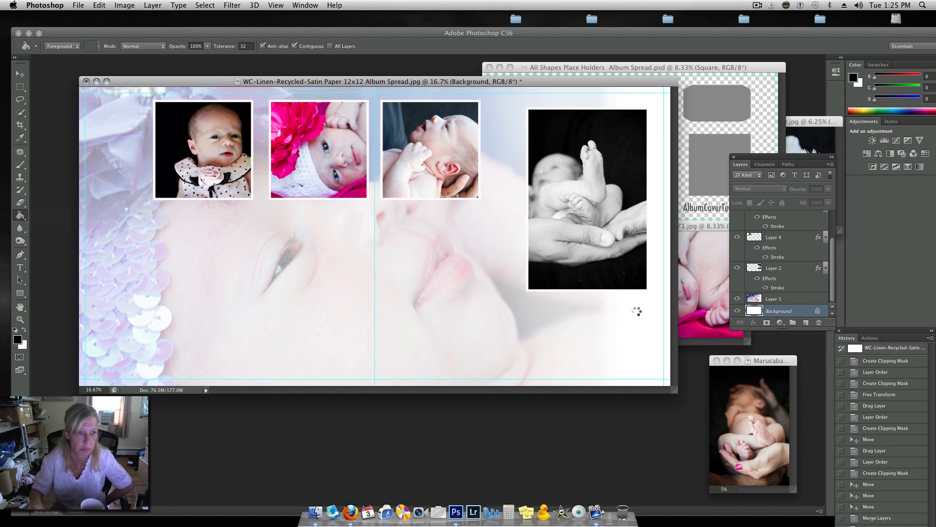
{"action": "left_click", "coordinate": [636, 311]}
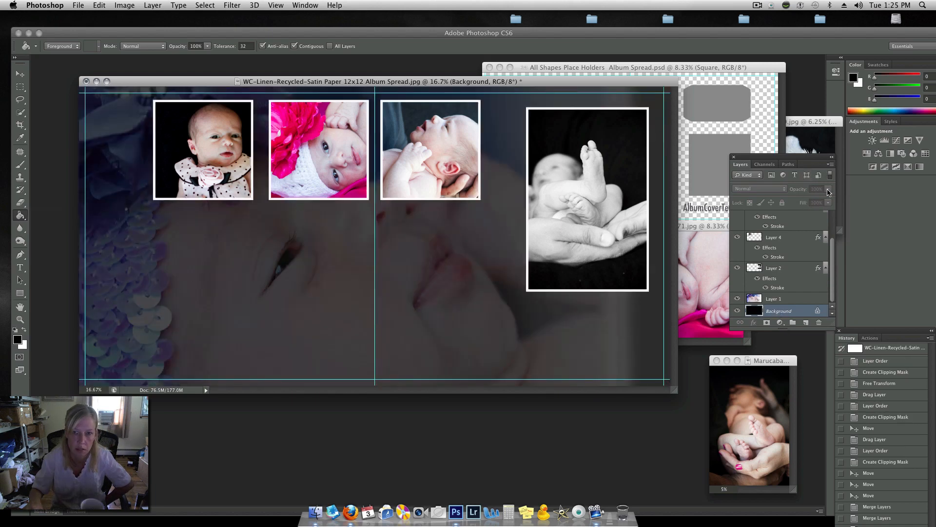
Step: Try Layer 1 at 15% opacity over the black background and finish with its opacity at 100%
{"action": "left_click", "coordinate": [807, 299]}
{"action": "left_click", "coordinate": [827, 189]}
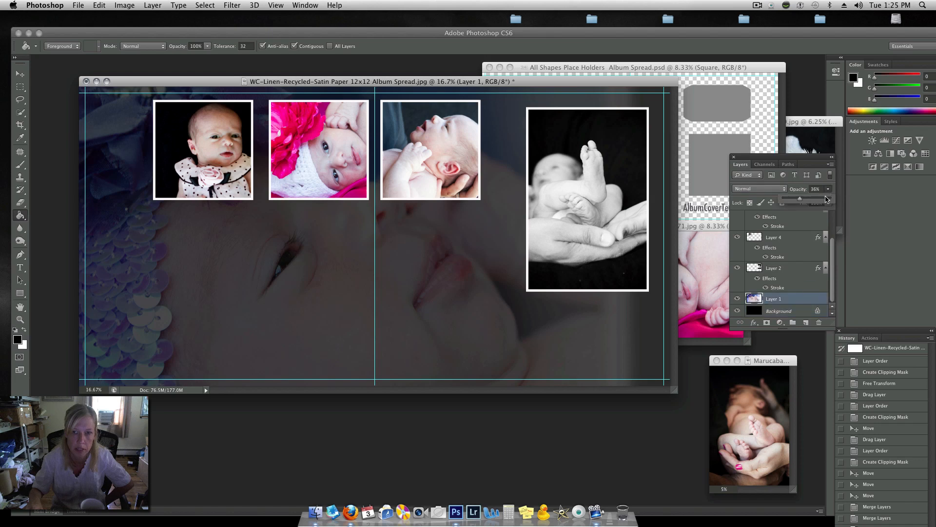
{"action": "left_click_drag", "start_coordinate": [800, 201], "coordinate": [790, 201]}
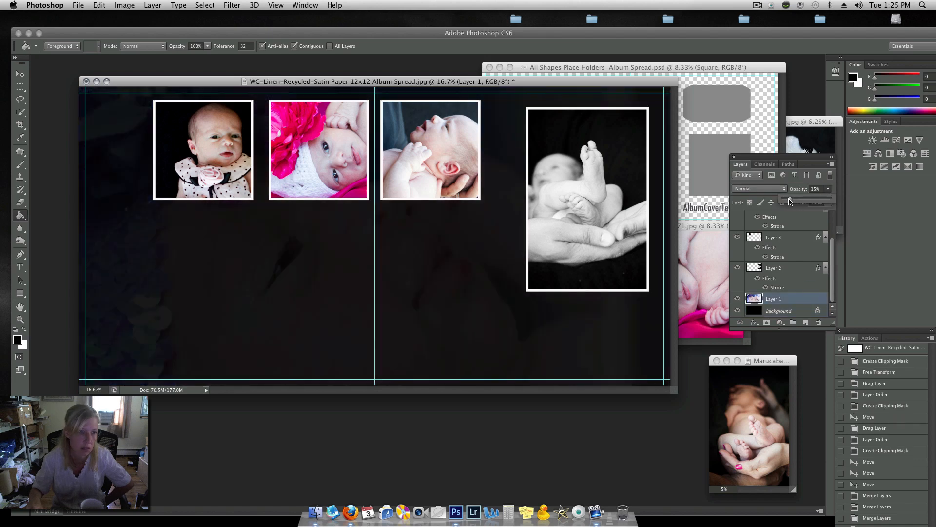
{"action": "left_click_drag", "start_coordinate": [794, 201], "coordinate": [831, 202]}
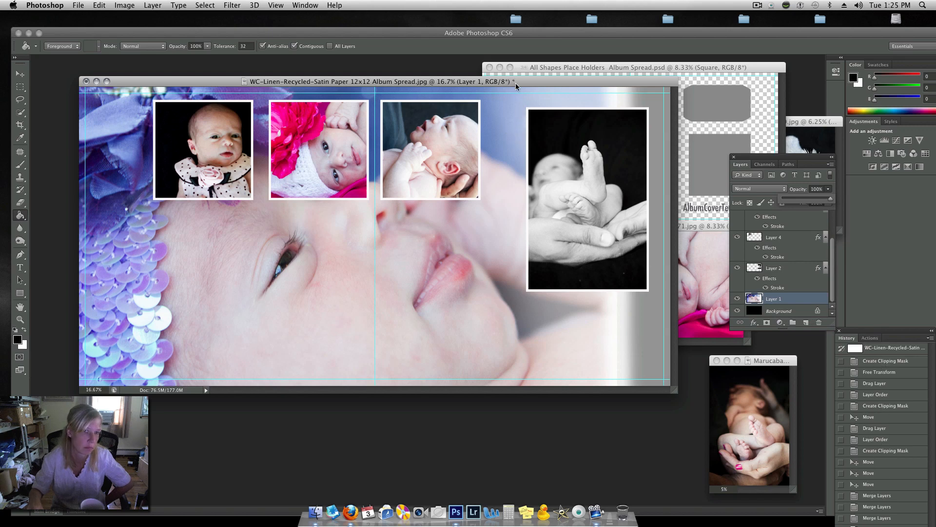
{"action": "left_click", "coordinate": [596, 512]}
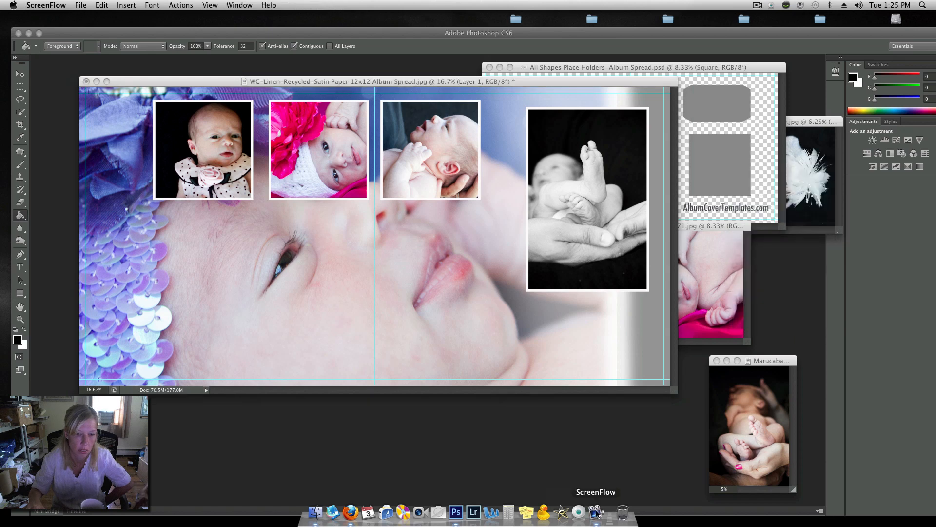
{"action": "right_click", "coordinate": [595, 512]}
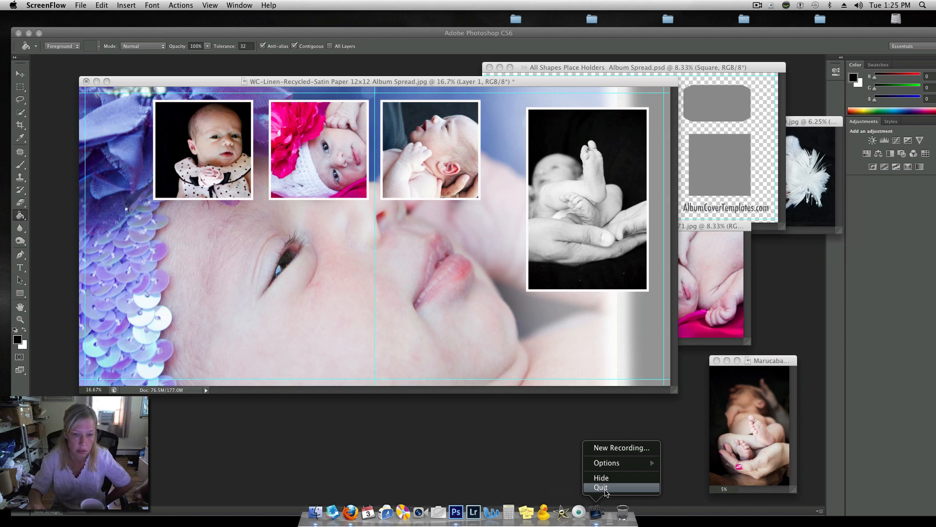
{"action": "left_click", "coordinate": [624, 453]}
{"action": "key", "text": "super+shift+2"}
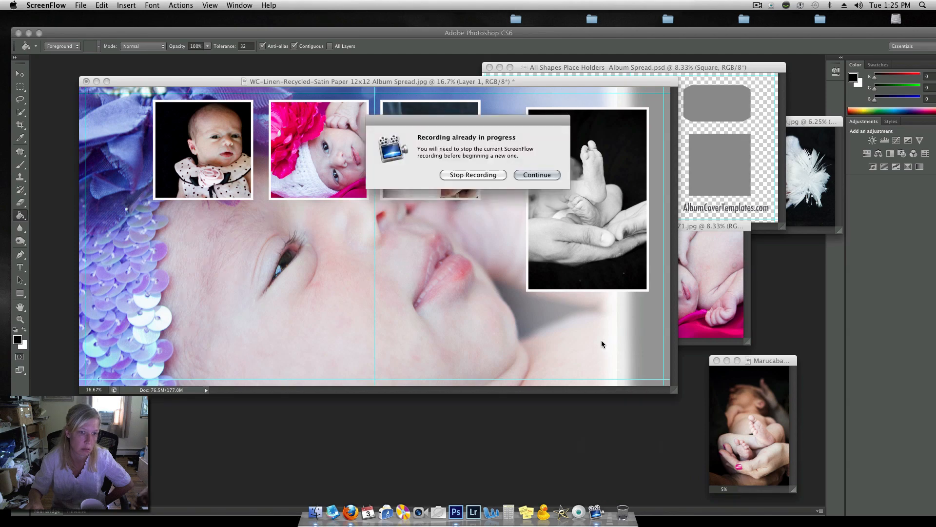